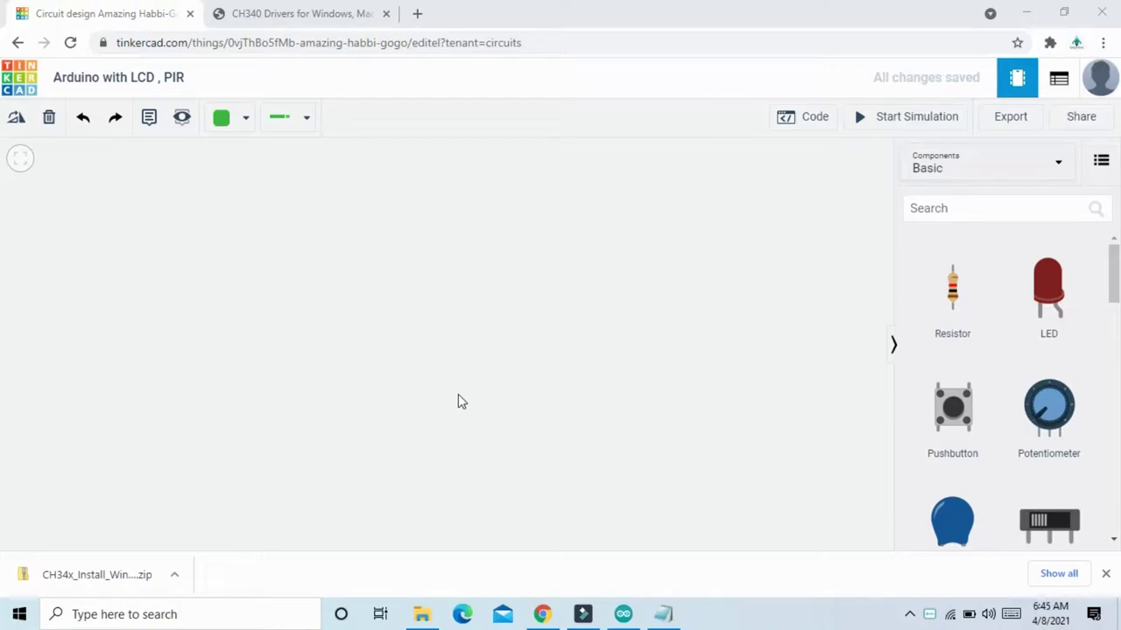
# - Search the component library for 'arduino' so the Arduino Uno R3 is listed
pyautogui.click(948, 209)
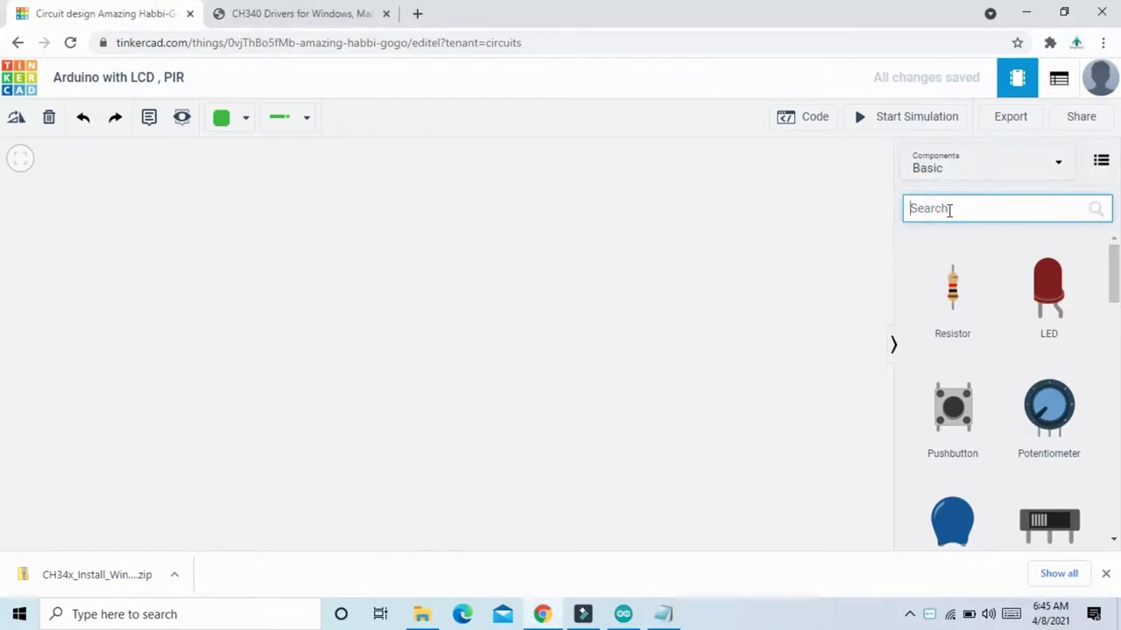
pyautogui.write('arduino')
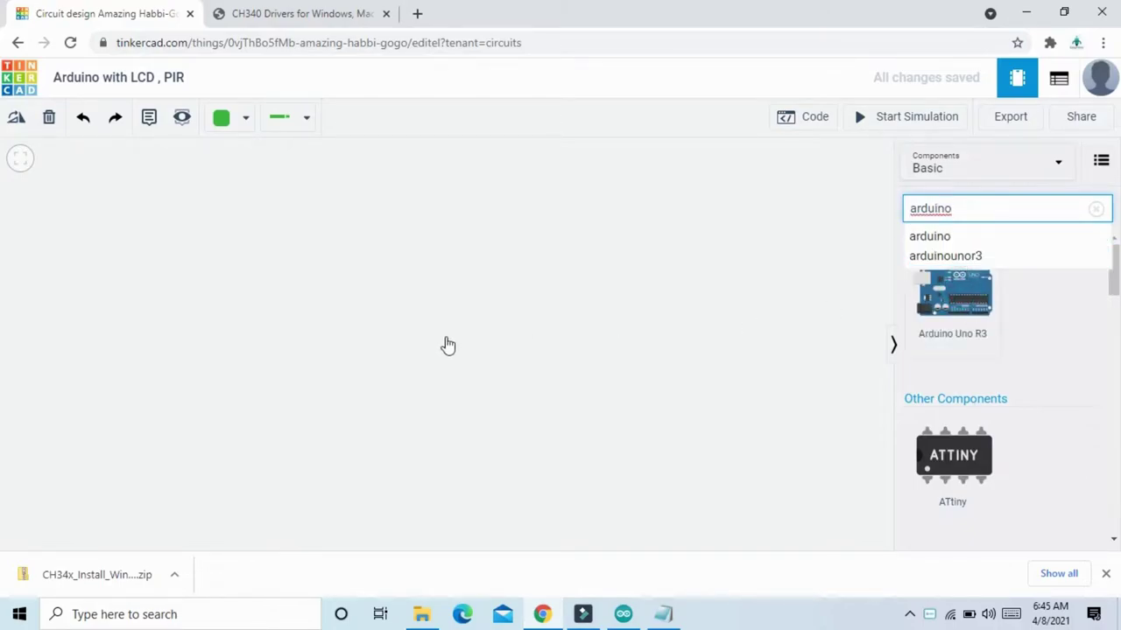
# - Drop an Arduino Uno R3 on the canvas, then place a Breadboard Small to its right
pyautogui.click(346, 354)
pyautogui.click(1095, 208)
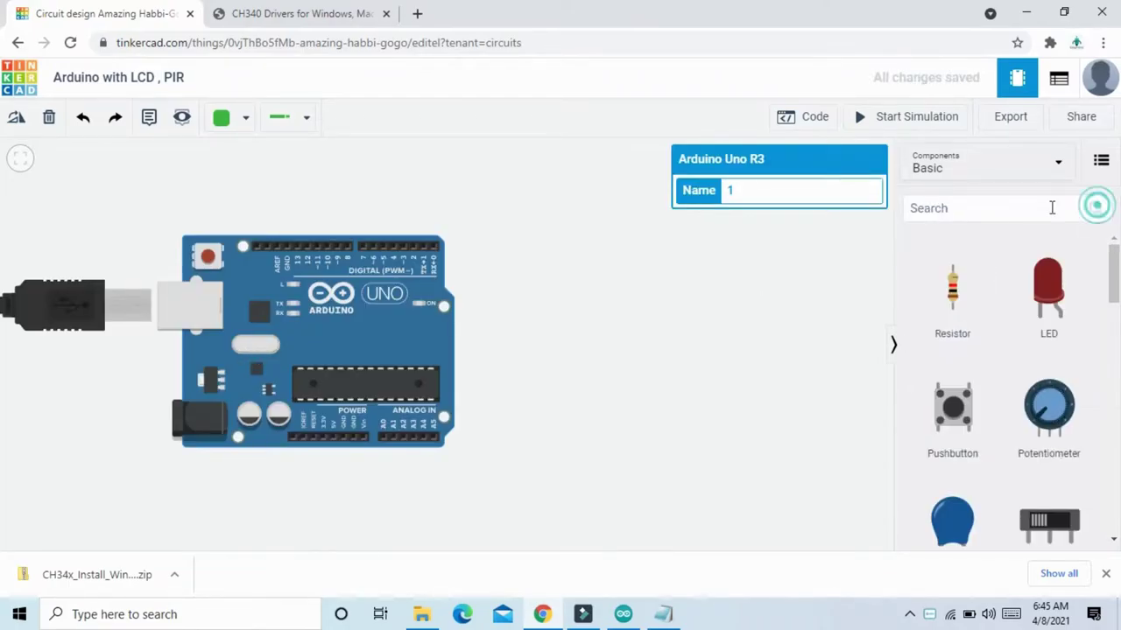
pyautogui.click(1039, 208)
pyautogui.write('b')
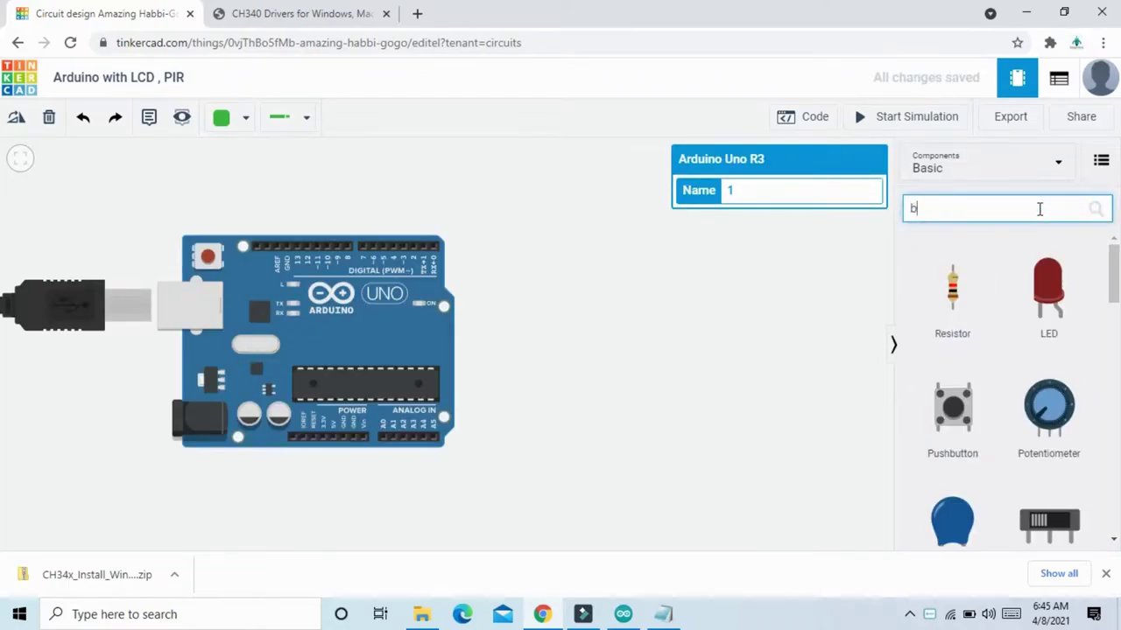
pyautogui.write('readboard')
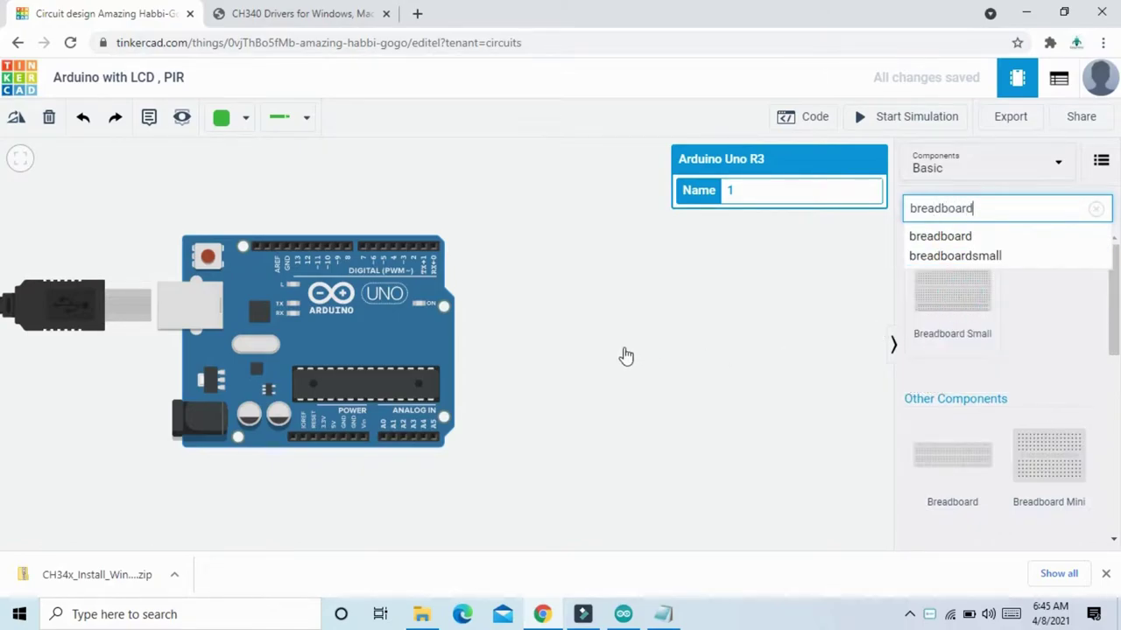
pyautogui.click(599, 357)
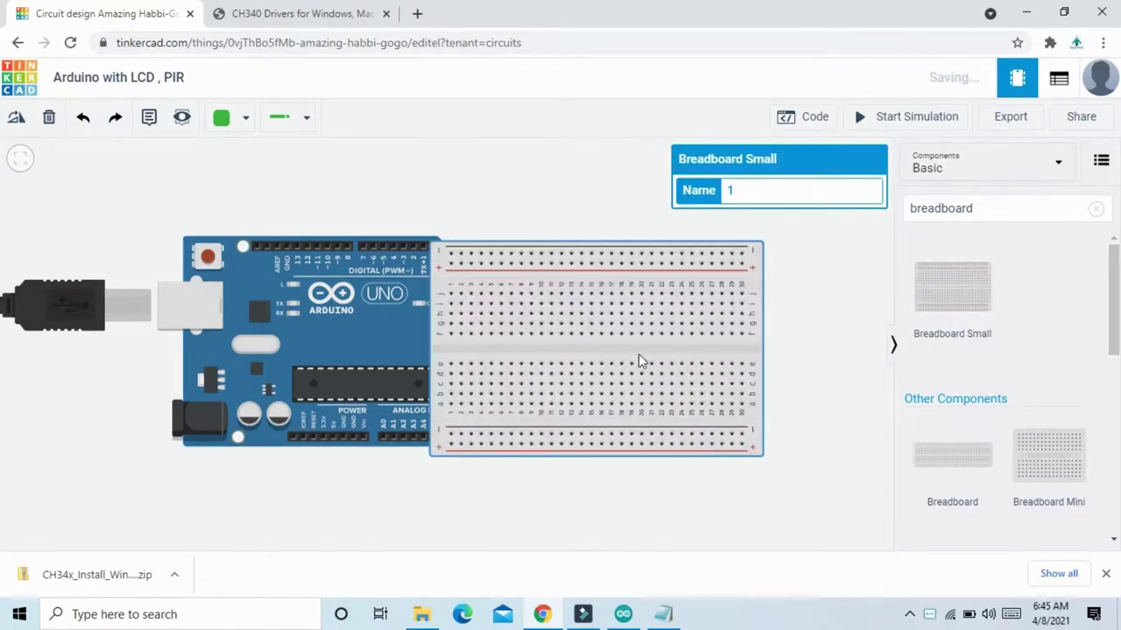
pyautogui.moveTo(633, 348); pyautogui.dragTo(726, 390)
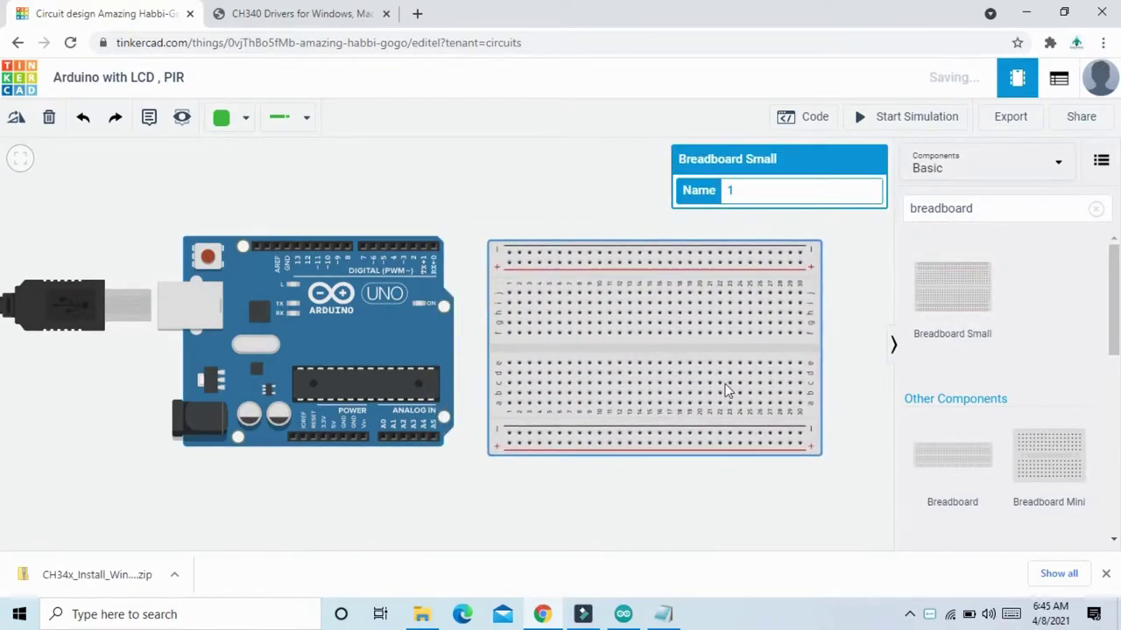
pyautogui.scroll(-1, 723, 385)
pyautogui.moveTo(839, 419); pyautogui.dragTo(744, 460)
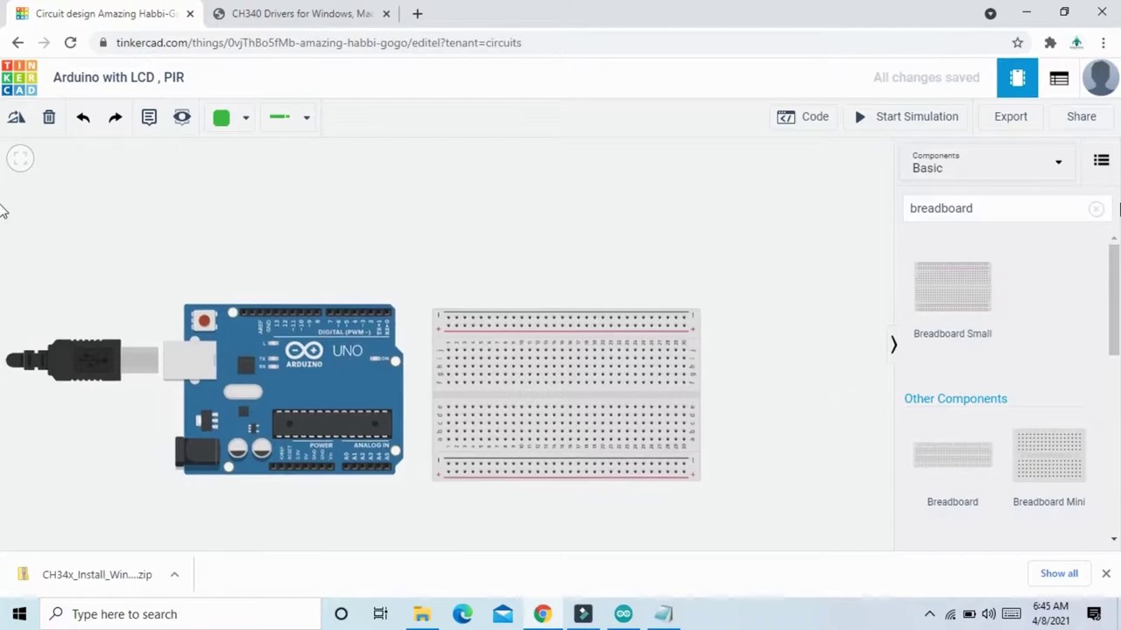
pyautogui.click(1097, 211)
pyautogui.click(1015, 208)
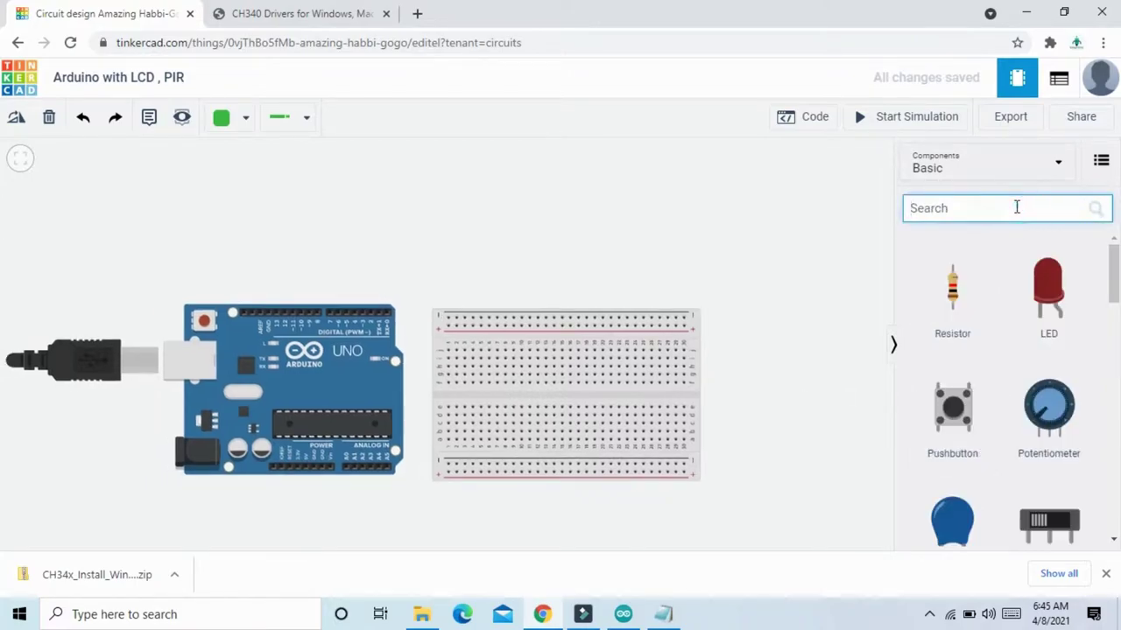
# - Search 'lcd' and place the LCD 16 x 2 below the breadboard
pyautogui.write('lcd')
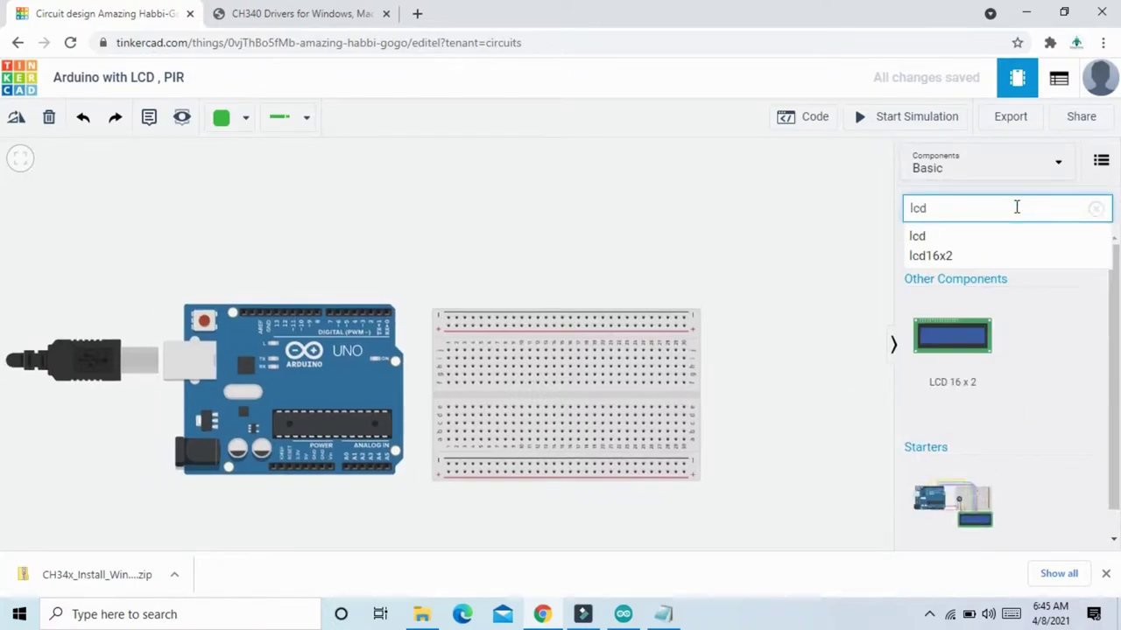
pyautogui.moveTo(942, 344); pyautogui.dragTo(572, 496)
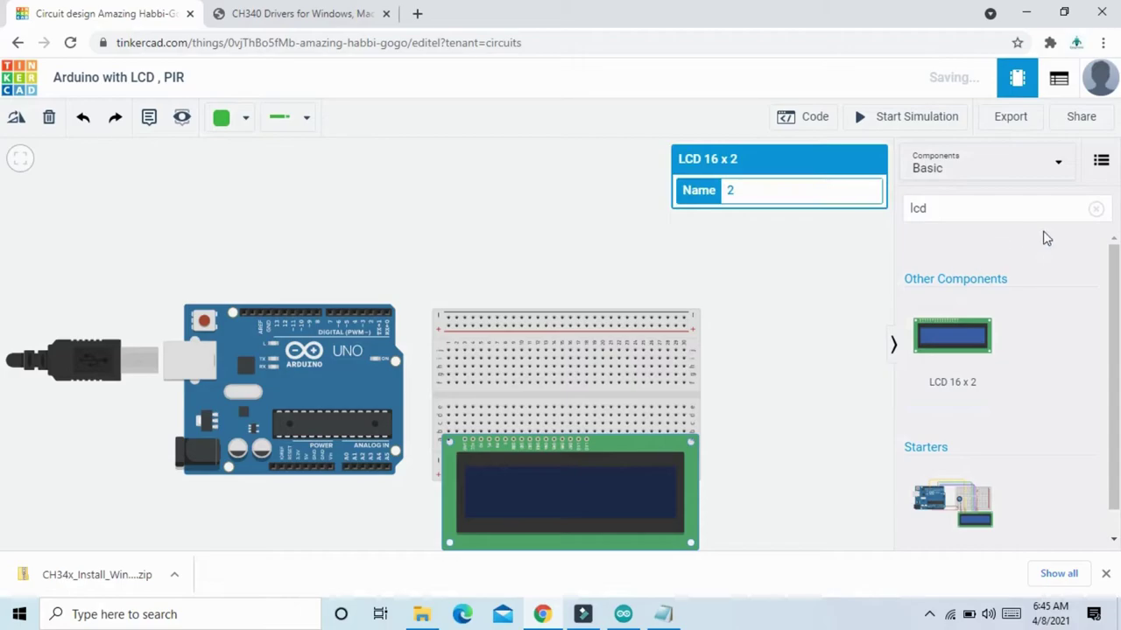
pyautogui.click(1098, 212)
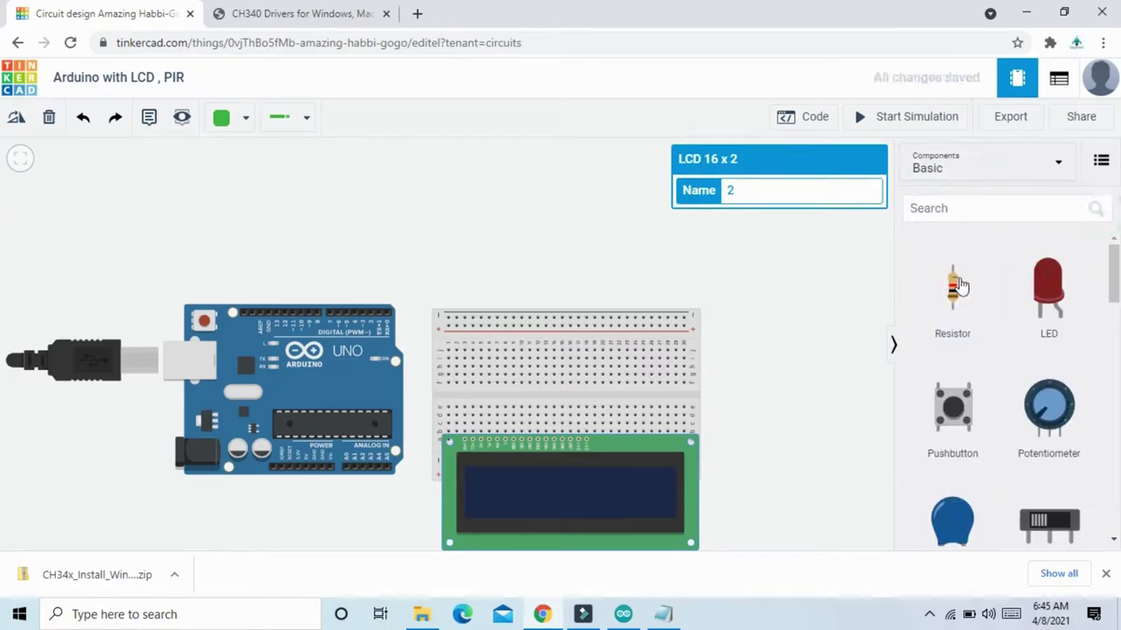
# - Add a resistor and a potentiometer beside the breadboard, then search 'ir' for the PIR sensor
pyautogui.moveTo(954, 291); pyautogui.dragTo(760, 306)
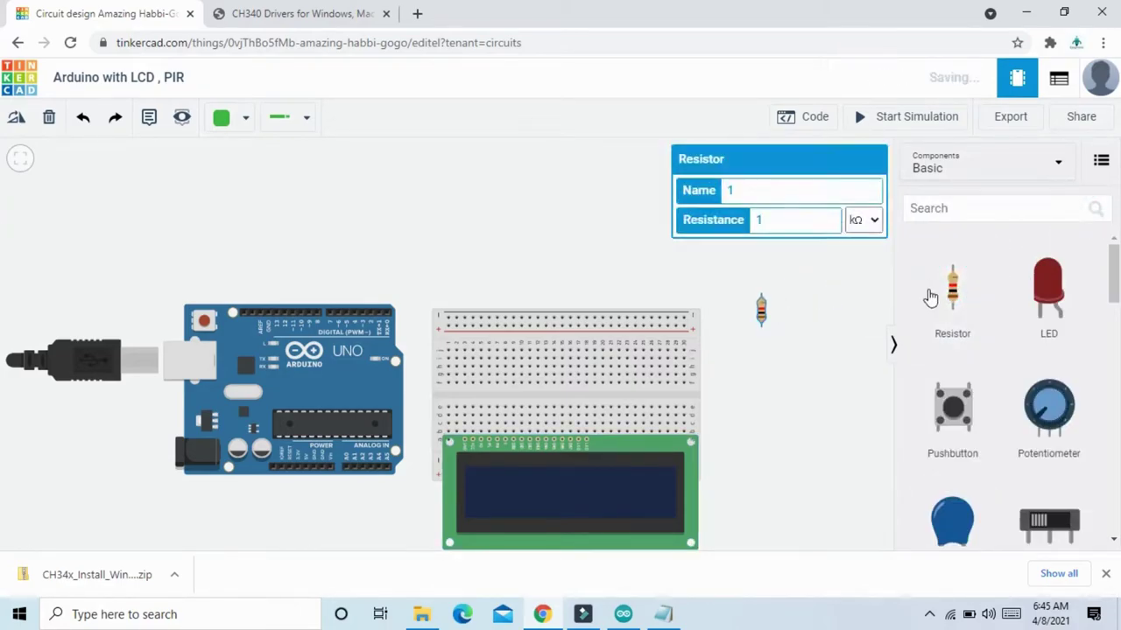
pyautogui.moveTo(1051, 412); pyautogui.dragTo(757, 410)
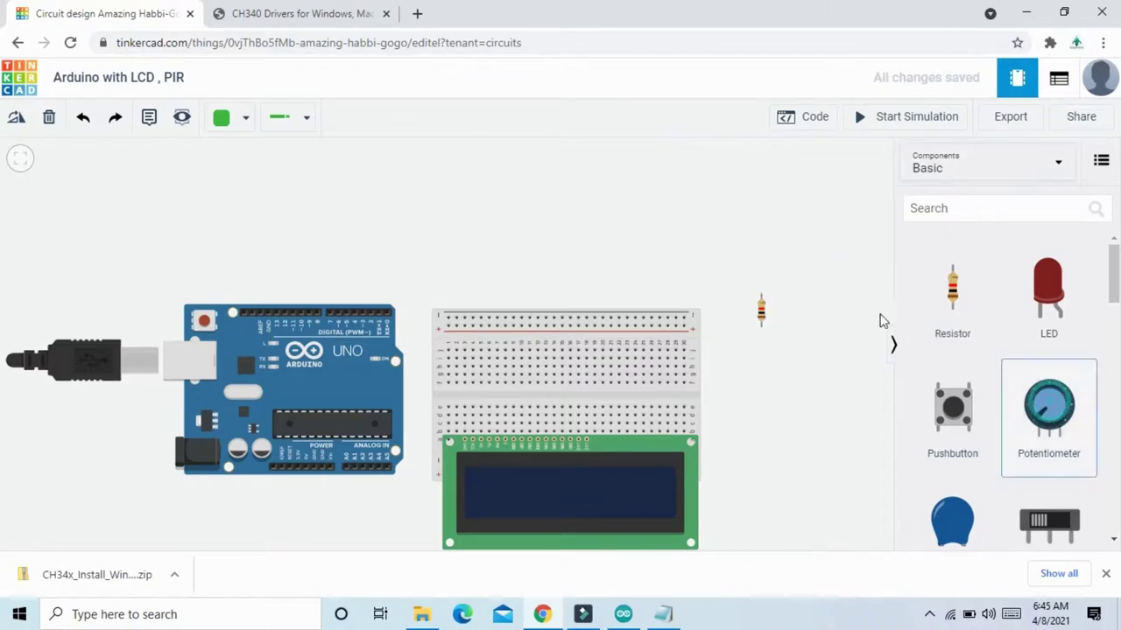
pyautogui.click(987, 208)
pyautogui.write('p')
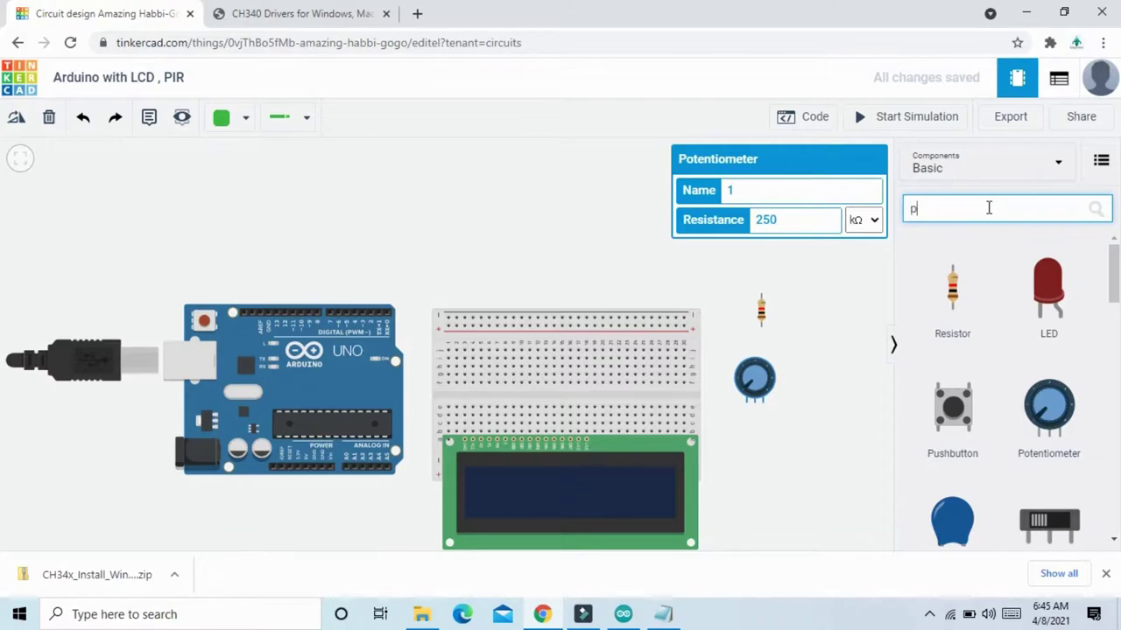
pyautogui.write('ir')
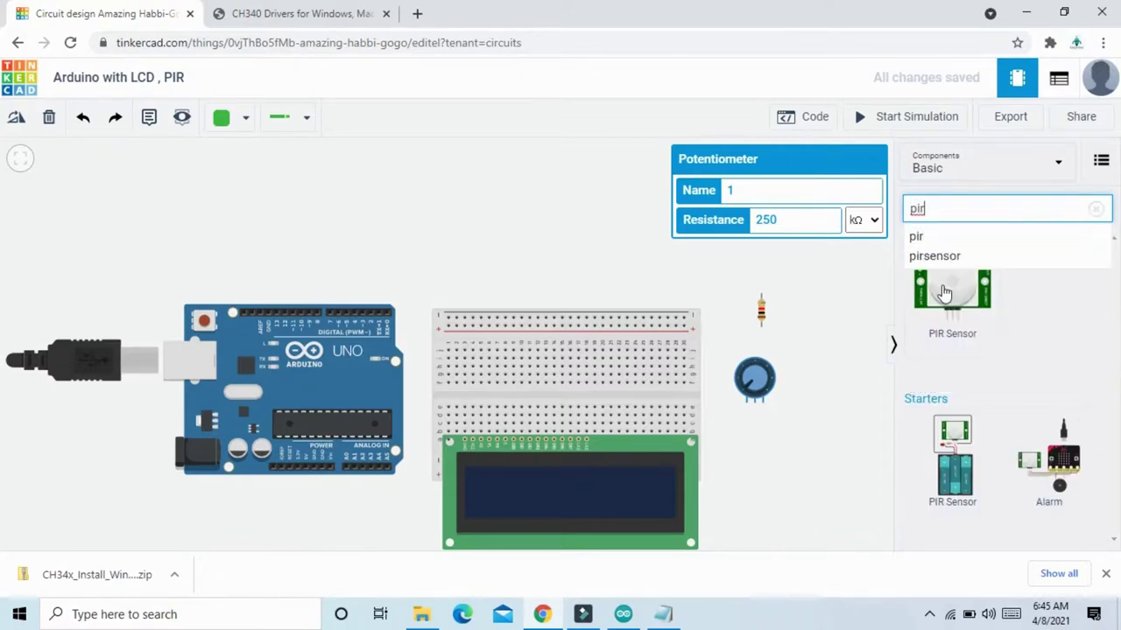
# - Place the PIR sensor above the Arduino
pyautogui.moveTo(944, 293); pyautogui.dragTo(232, 179)
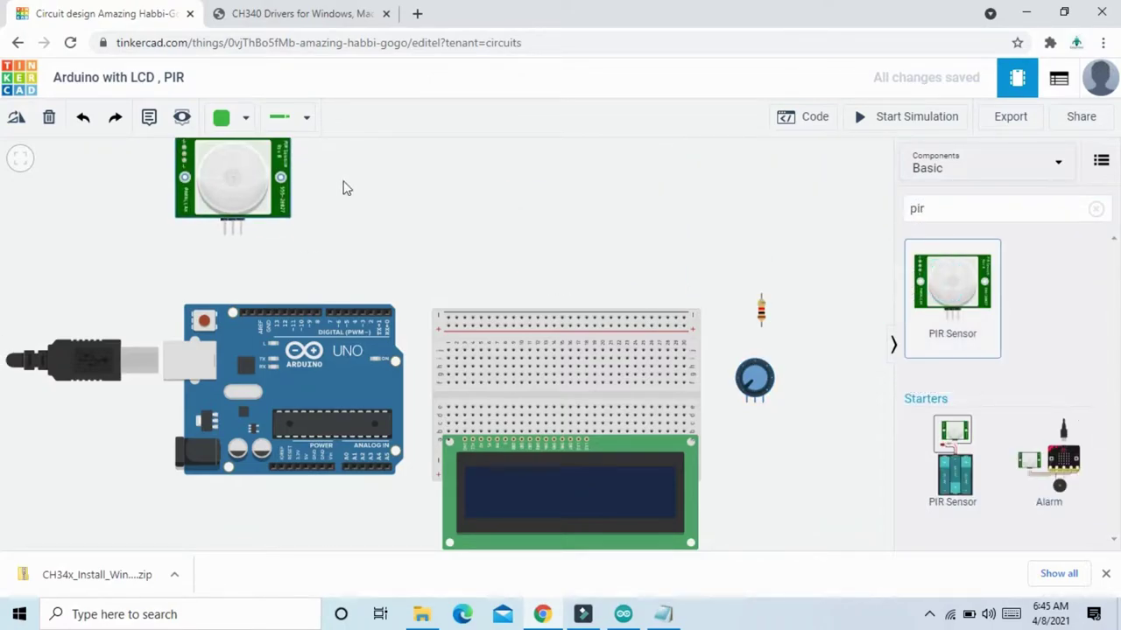
pyautogui.scroll(-1, 429, 193)
pyautogui.moveTo(575, 214); pyautogui.dragTo(545, 248)
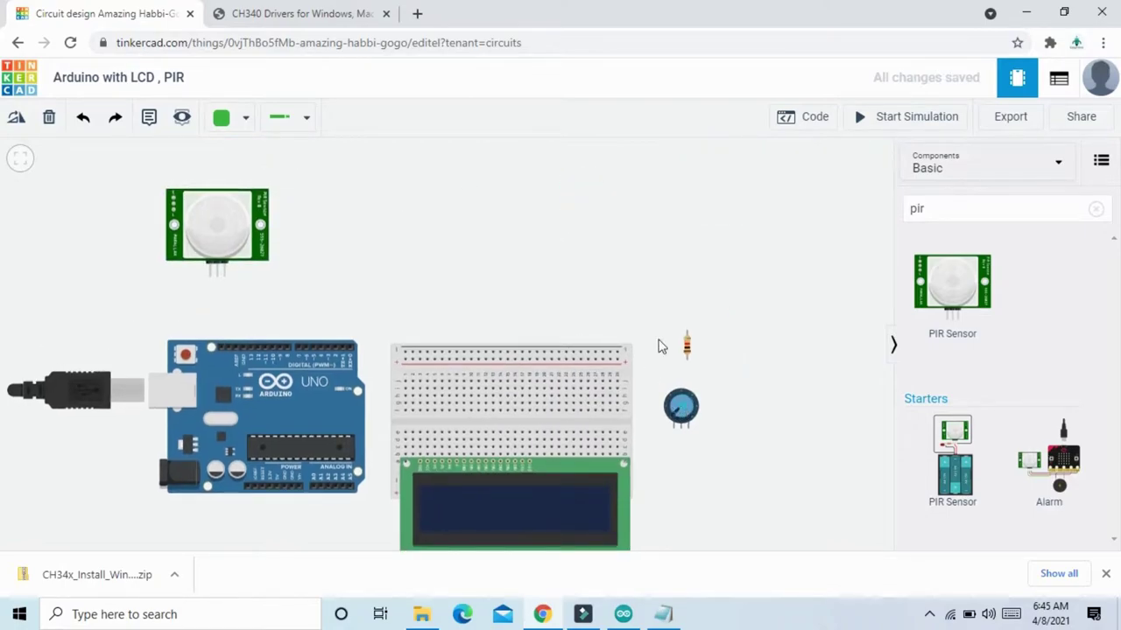
# - Move the potentiometer and resistor above the breadboard and shift the breadboard and LCD right
pyautogui.moveTo(681, 405); pyautogui.dragTo(593, 239)
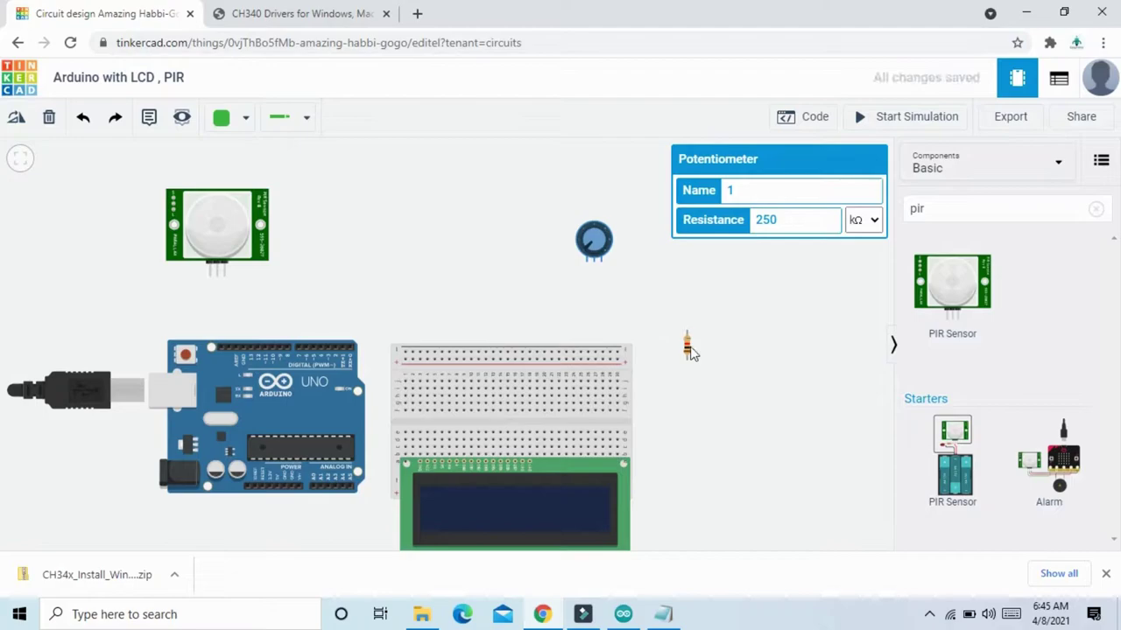
pyautogui.moveTo(689, 350)
pyautogui.mouseDown()
pyautogui.moveTo(651, 367)
pyautogui.moveTo(521, 231)
pyautogui.mouseUp()
pyautogui.scroll(-1, 610, 313)
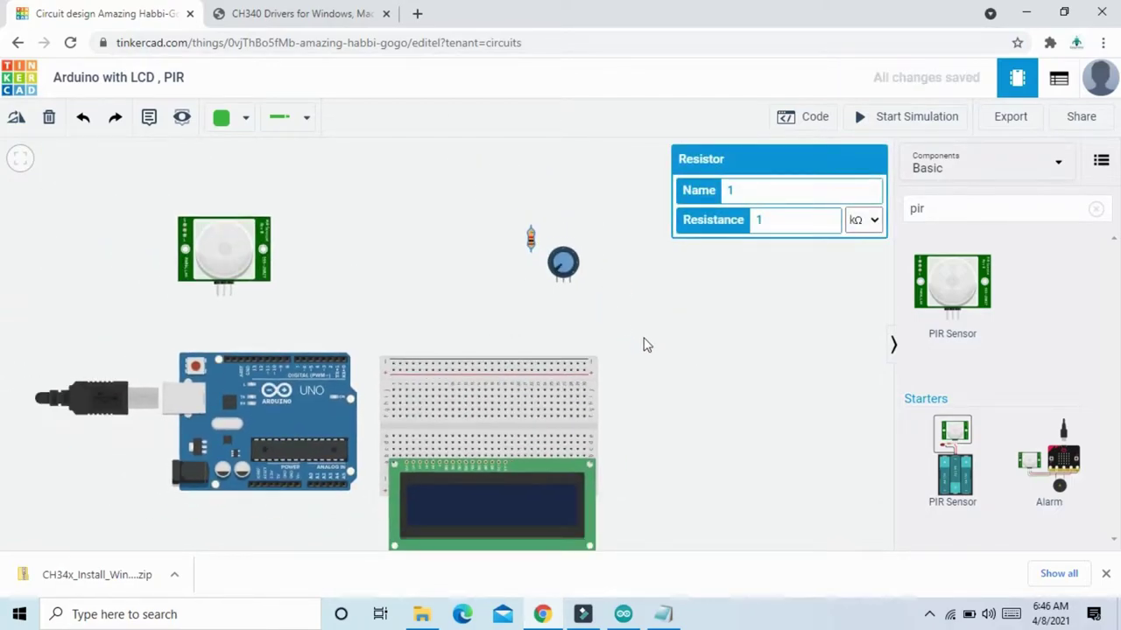
pyautogui.moveTo(642, 345); pyautogui.dragTo(709, 315)
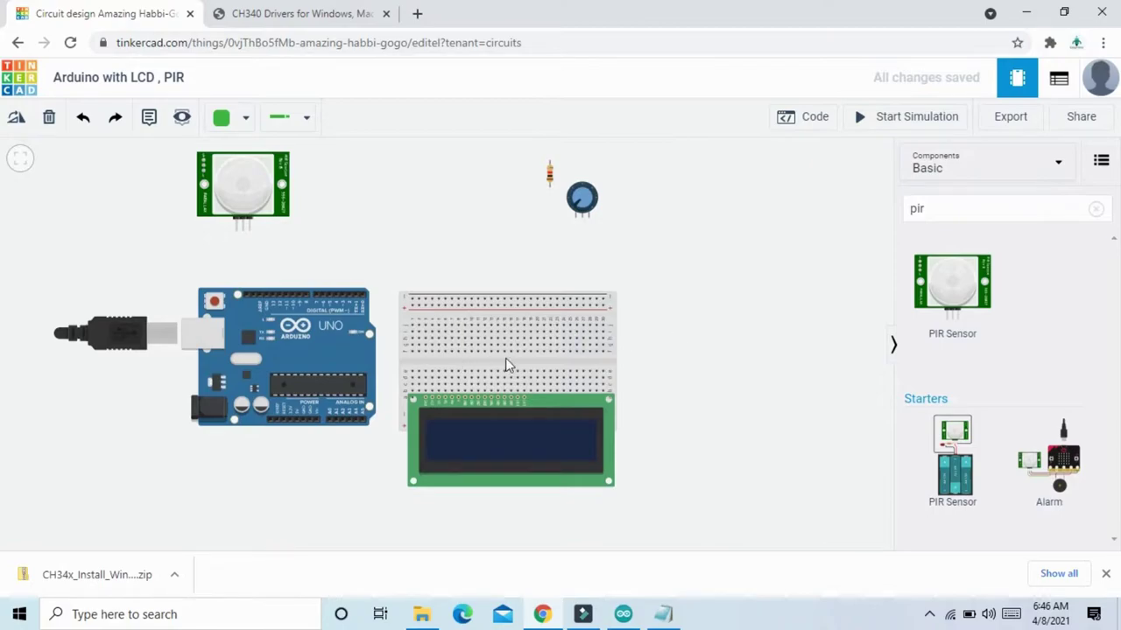
pyautogui.moveTo(500, 357); pyautogui.dragTo(553, 357)
pyautogui.click(720, 355)
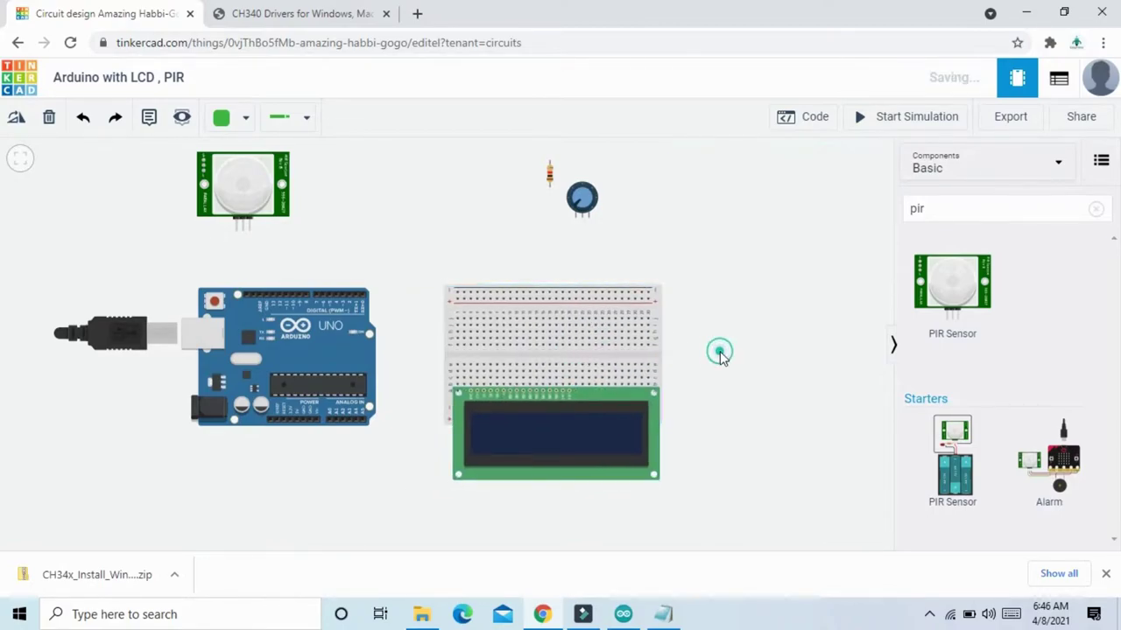
pyautogui.scroll(1, 720, 355)
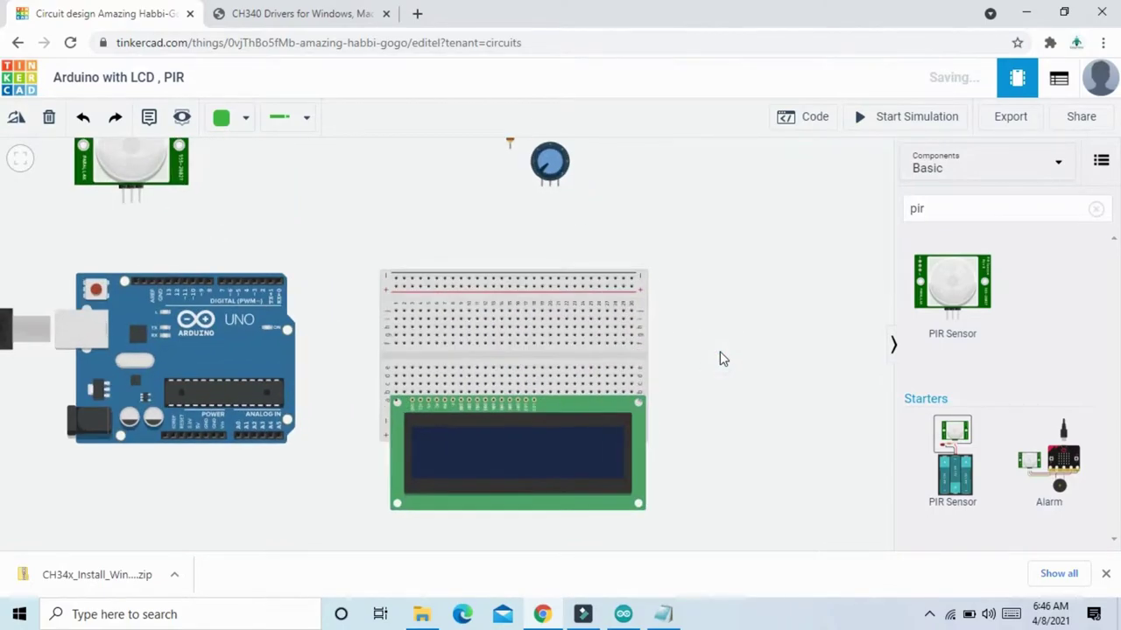
# - Run a red power wire from the Arduino power pin to the breadboard's top rail
pyautogui.click(197, 434)
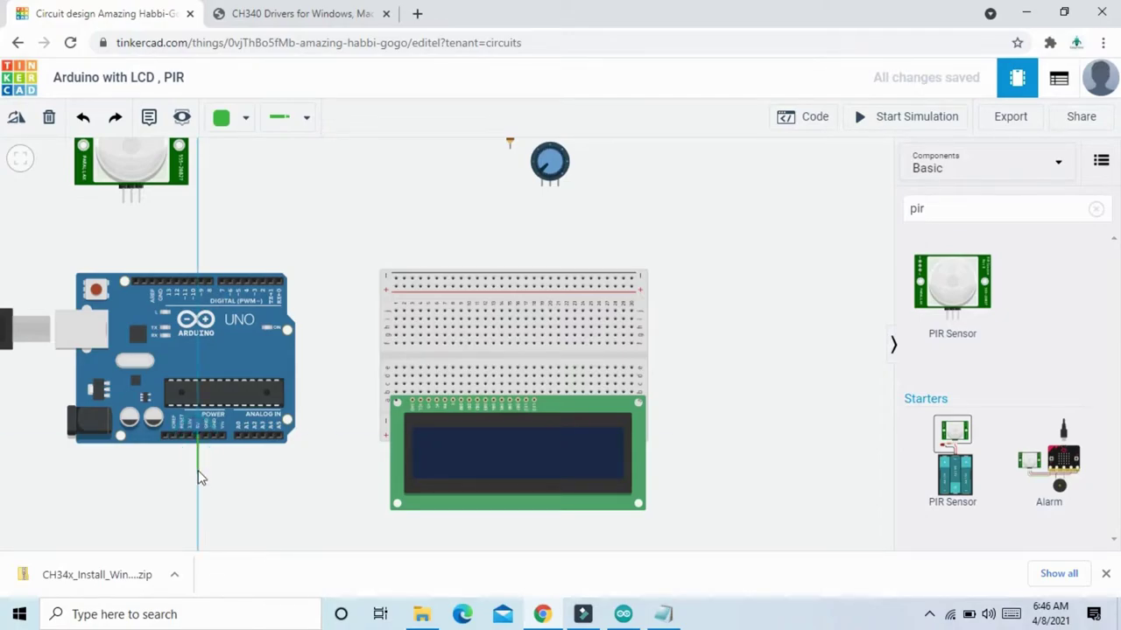
pyautogui.click(198, 475)
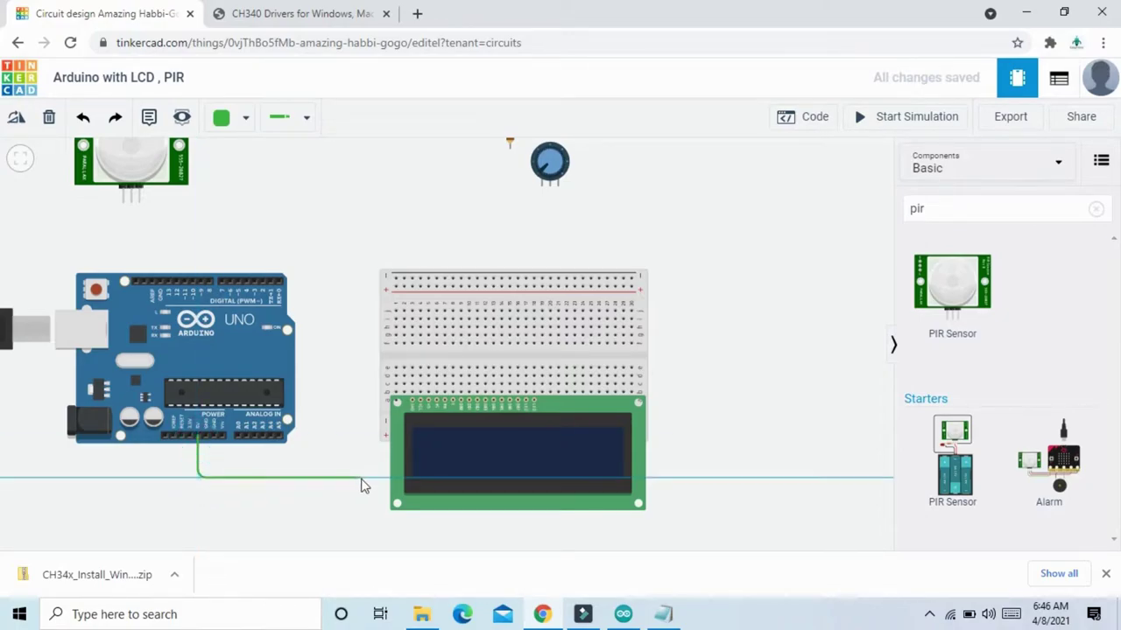
pyautogui.click(361, 478)
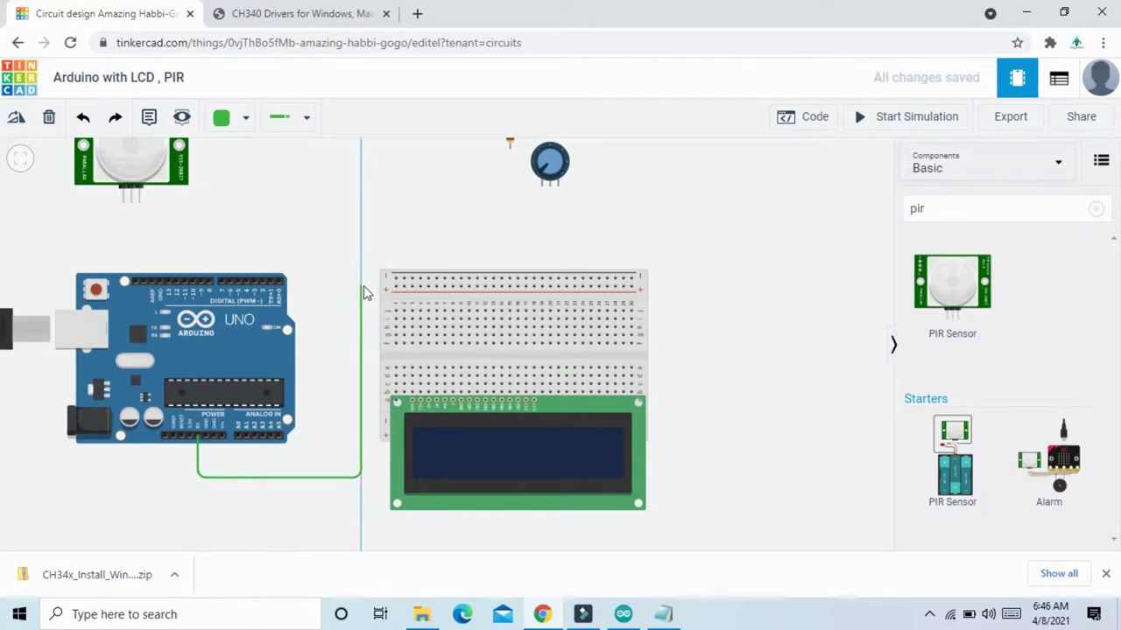
pyautogui.click(362, 286)
pyautogui.click(396, 288)
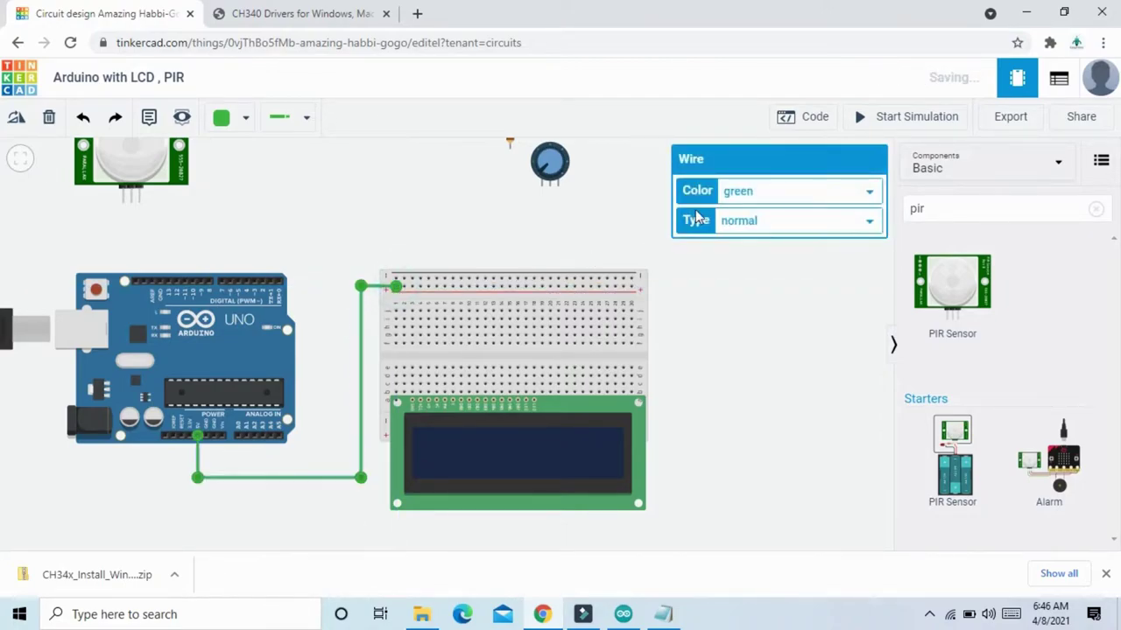
pyautogui.click(755, 190)
pyautogui.click(742, 226)
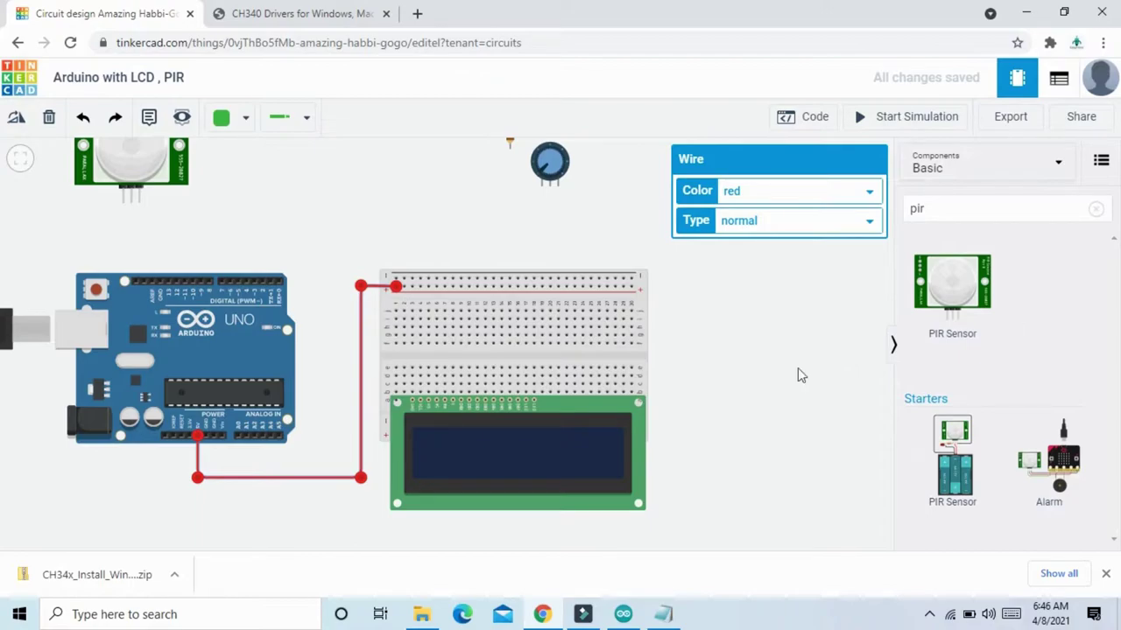
# - Run a black ground wire from the Arduino GND pin to the breadboard's top rail
pyautogui.click(208, 435)
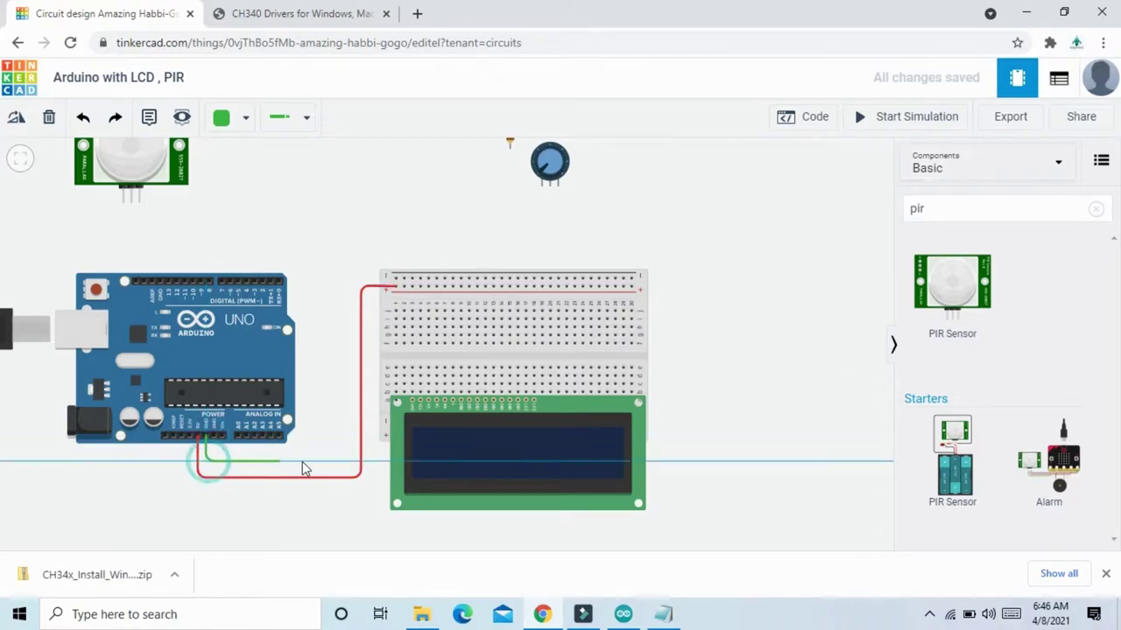
pyautogui.click(340, 464)
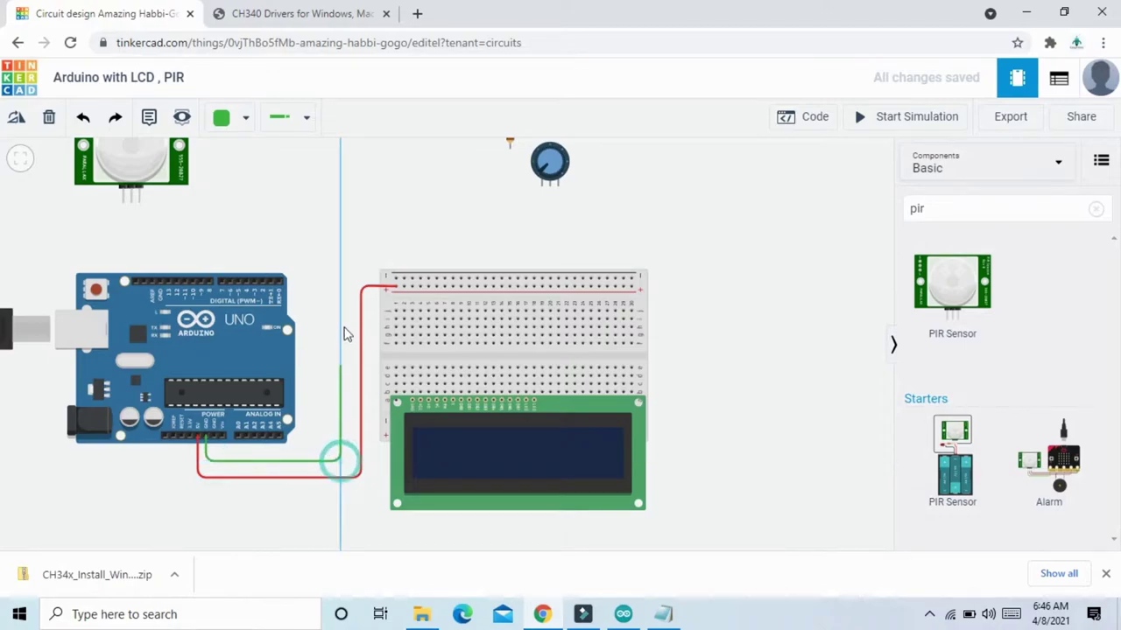
pyautogui.click(341, 282)
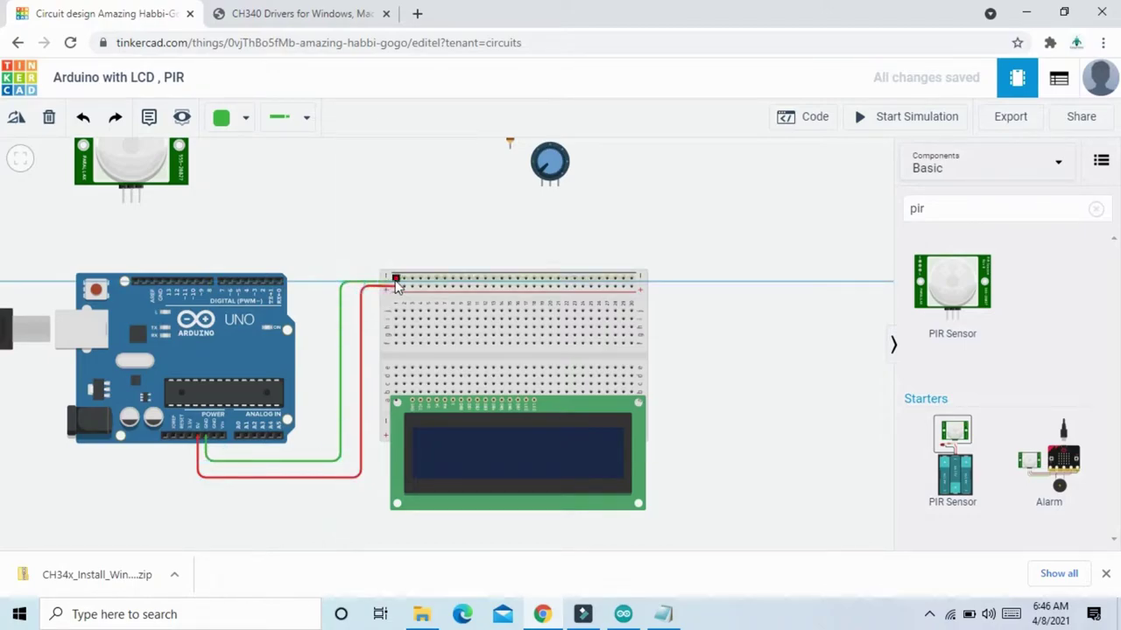
pyautogui.click(395, 280)
pyautogui.moveTo(340, 284); pyautogui.dragTo(340, 279)
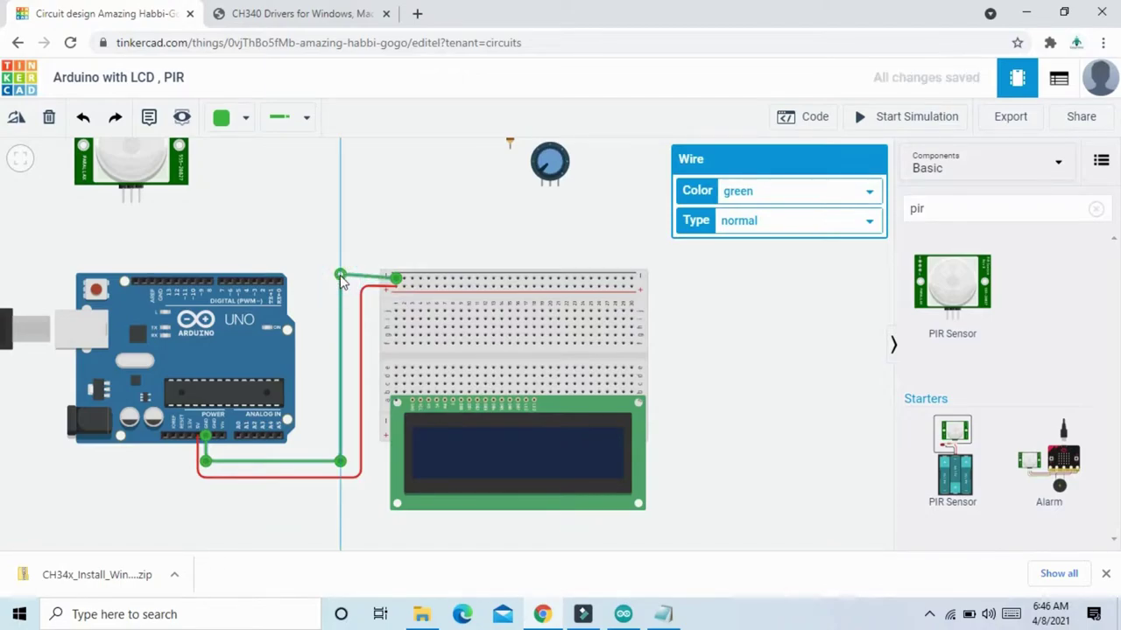
pyautogui.click(758, 194)
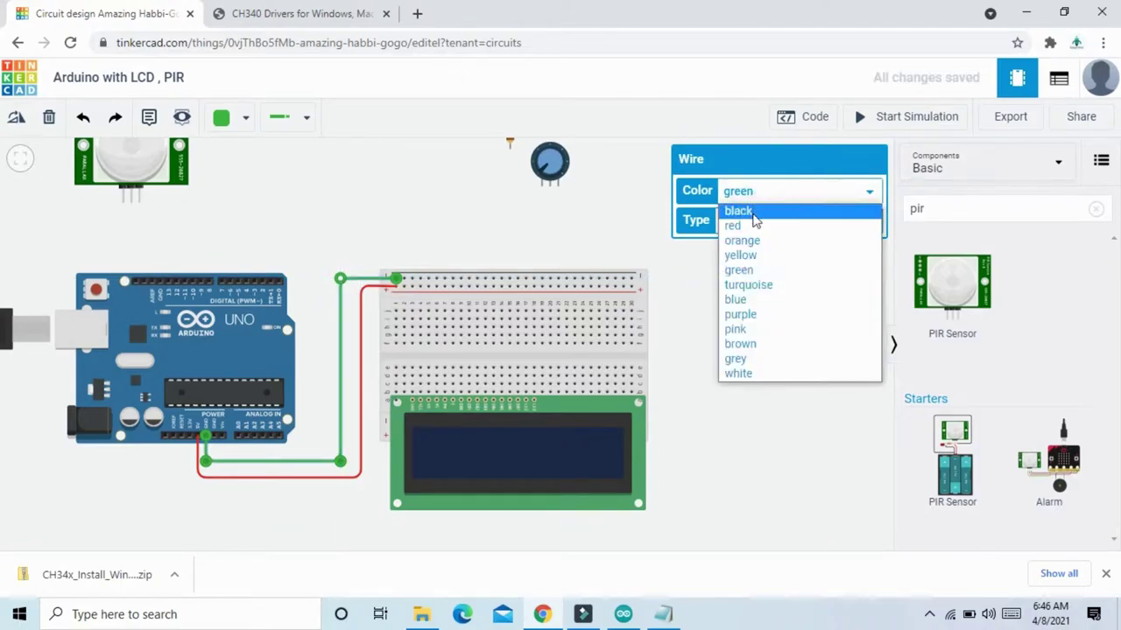
pyautogui.click(742, 211)
pyautogui.click(738, 395)
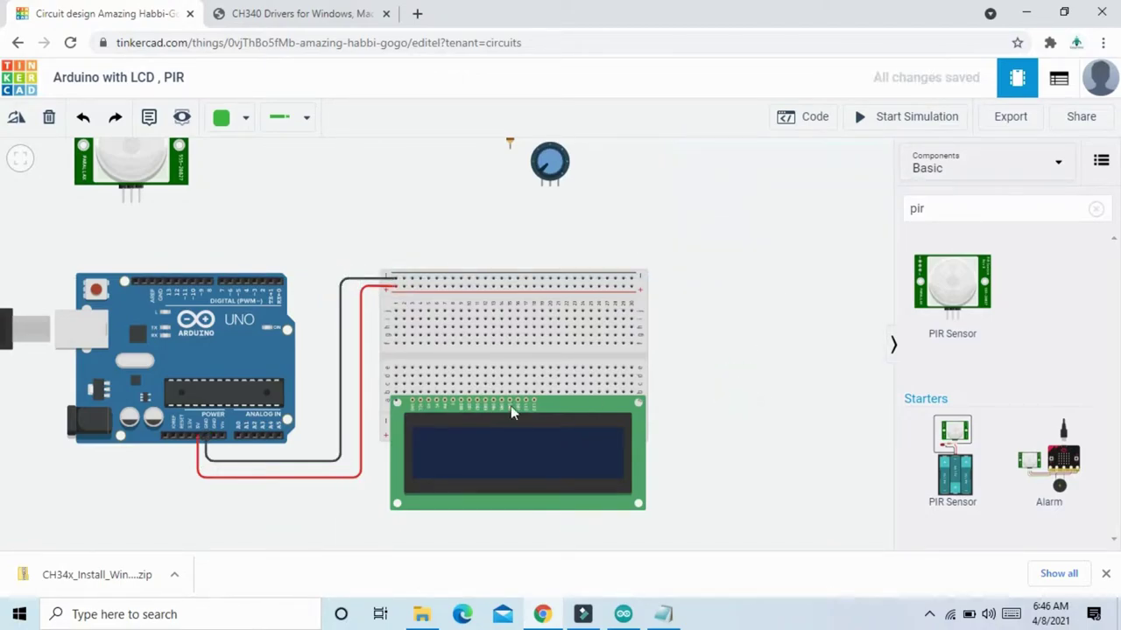
# - Wire the LCD Ground and LED Cathode pins to the top ground rail with black wires
pyautogui.scroll(3, 458, 417)
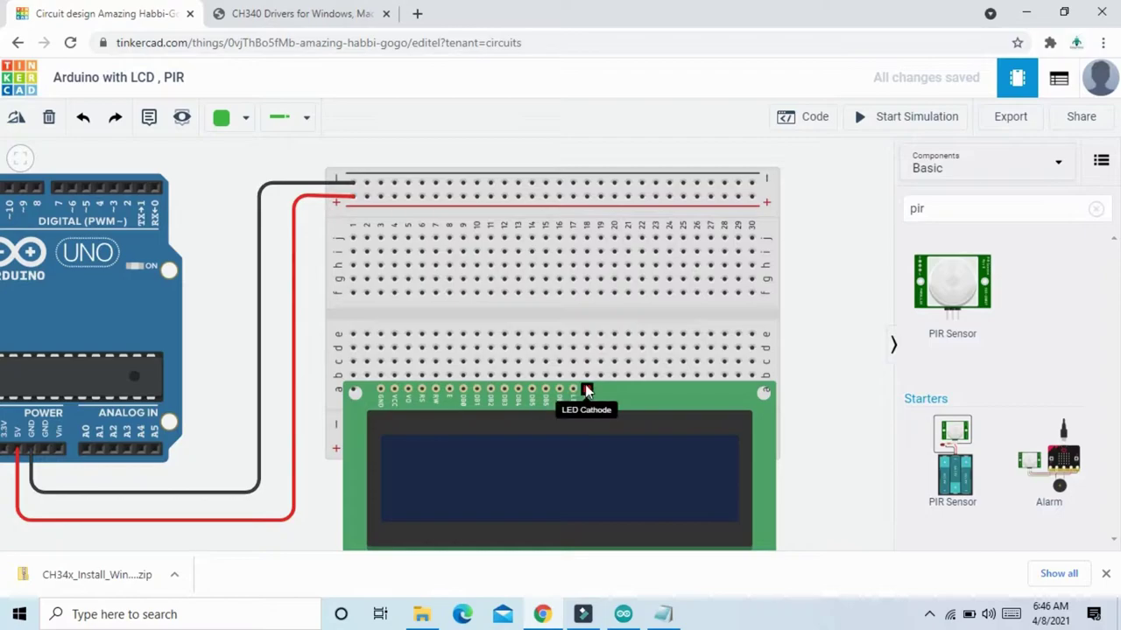
pyautogui.click(381, 392)
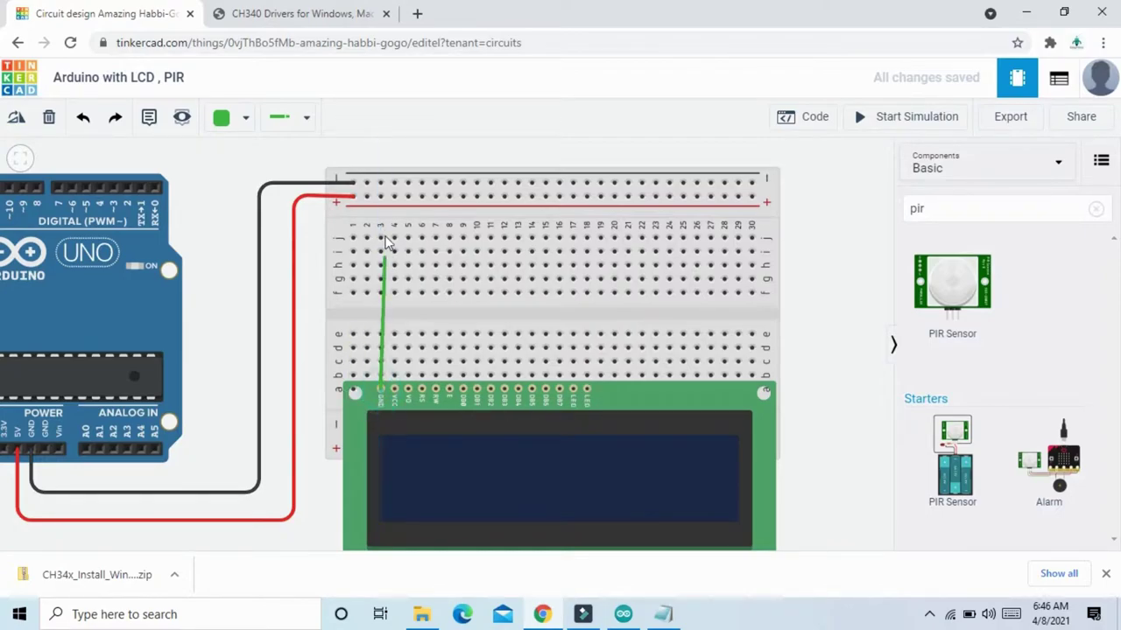
pyautogui.click(382, 184)
pyautogui.click(777, 192)
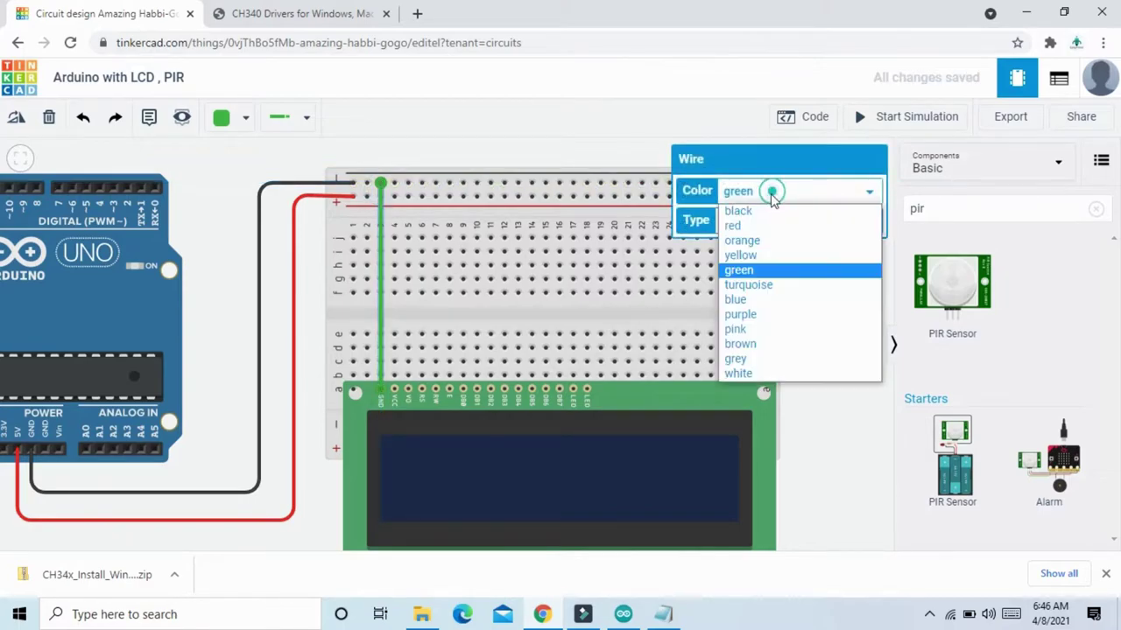
pyautogui.click(764, 213)
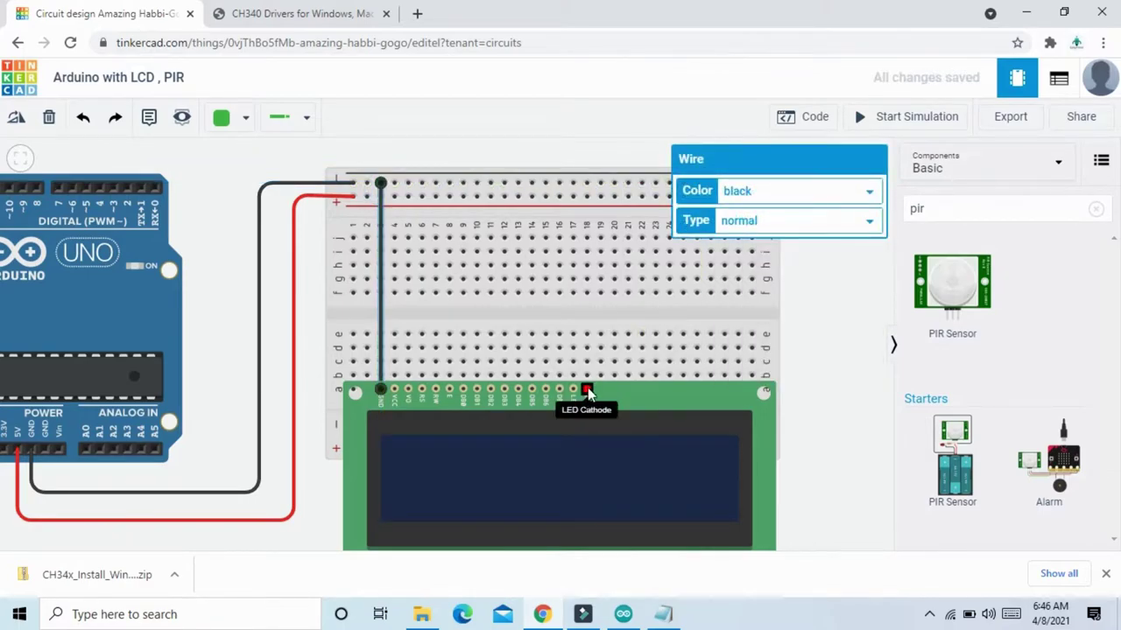
pyautogui.click(588, 391)
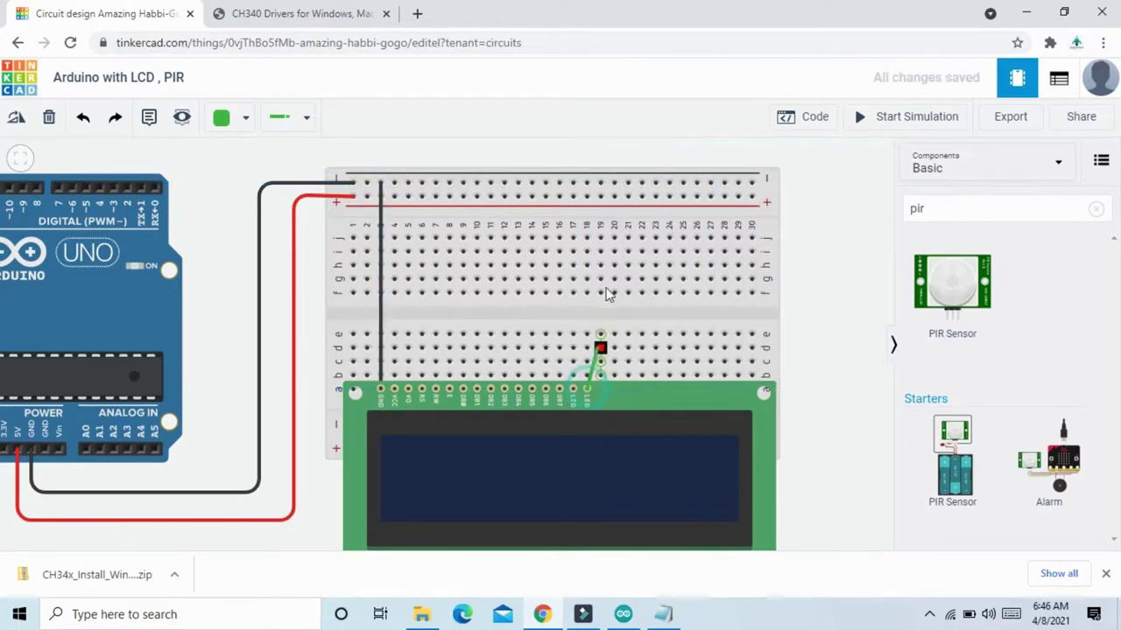
pyautogui.click(587, 184)
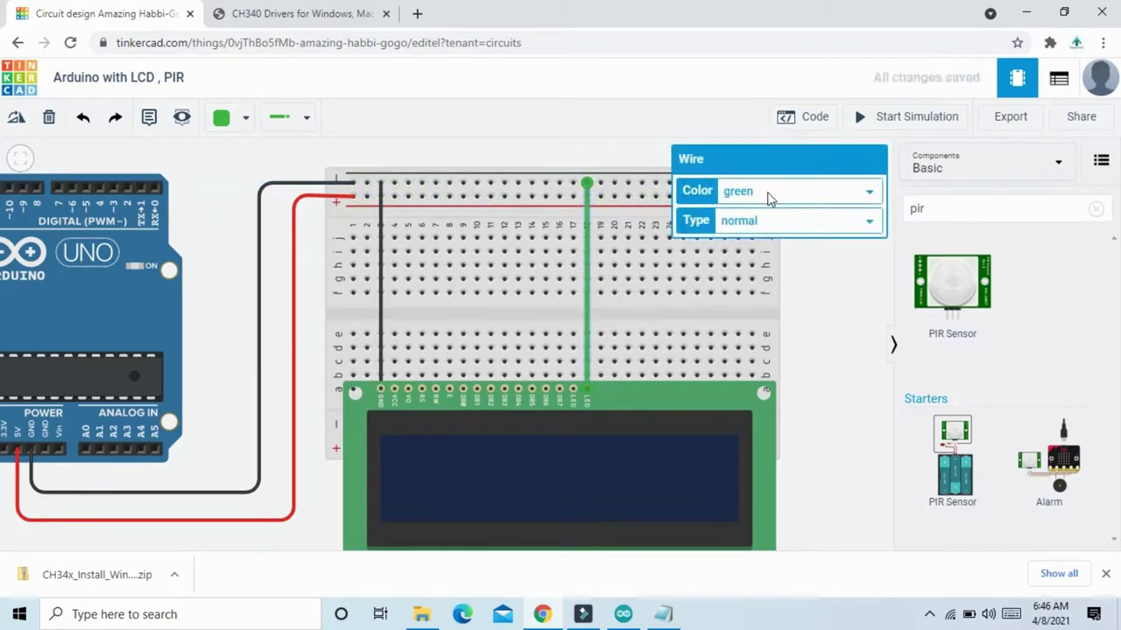
pyautogui.click(757, 196)
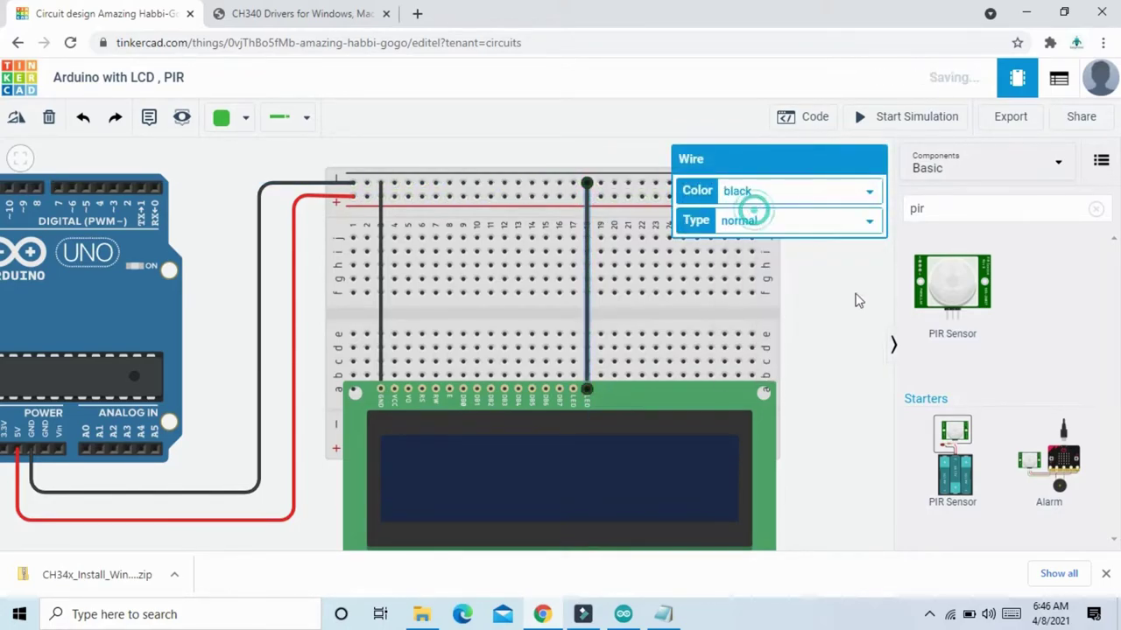
pyautogui.click(853, 294)
pyautogui.scroll(-2, 856, 304)
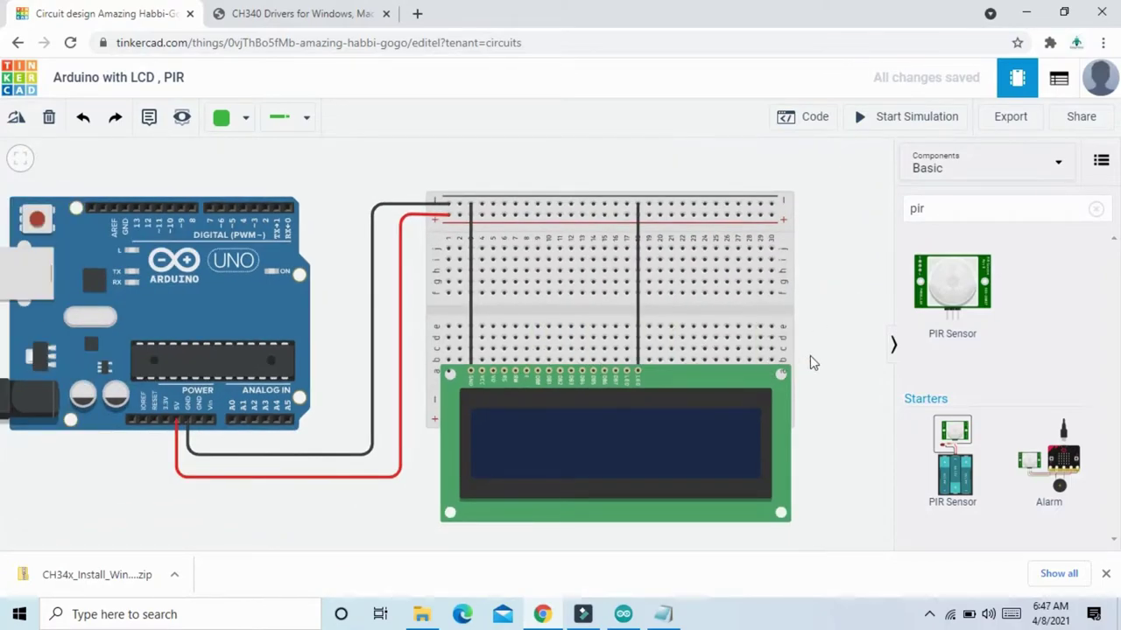
pyautogui.scroll(2, 810, 356)
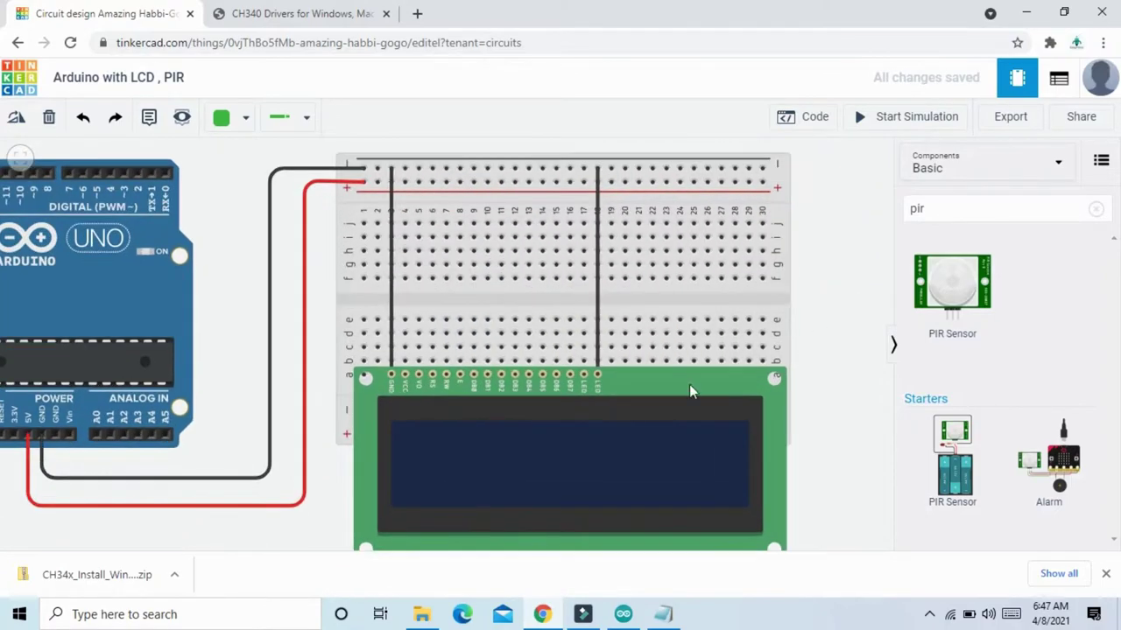
# - Connect the LCD power pin to the positive rail with a red wire
pyautogui.click(406, 377)
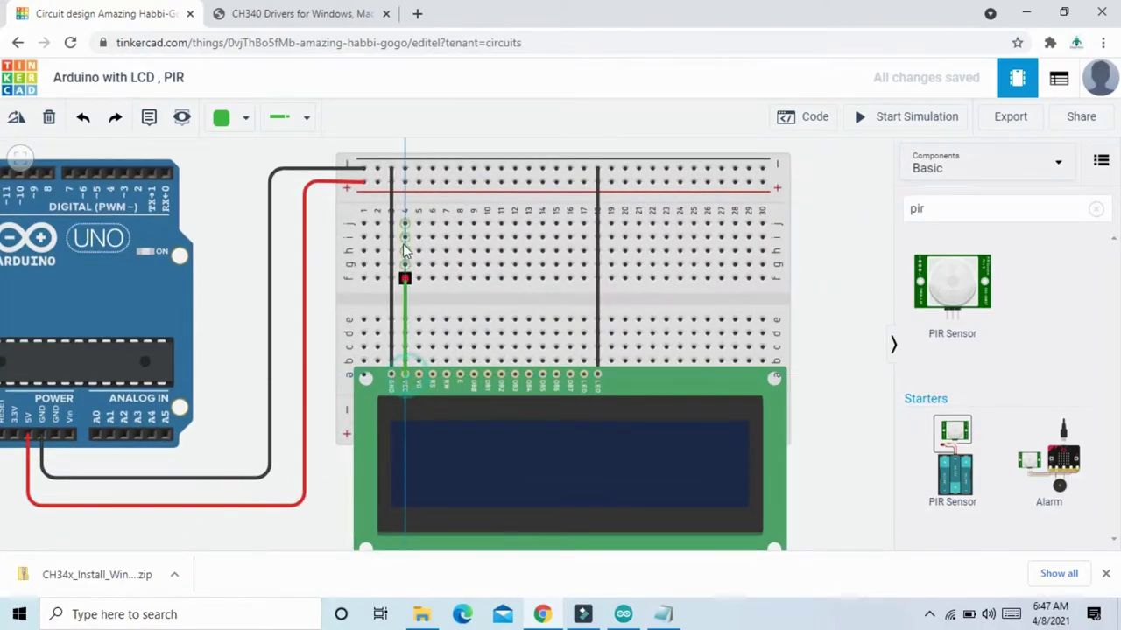
pyautogui.click(403, 184)
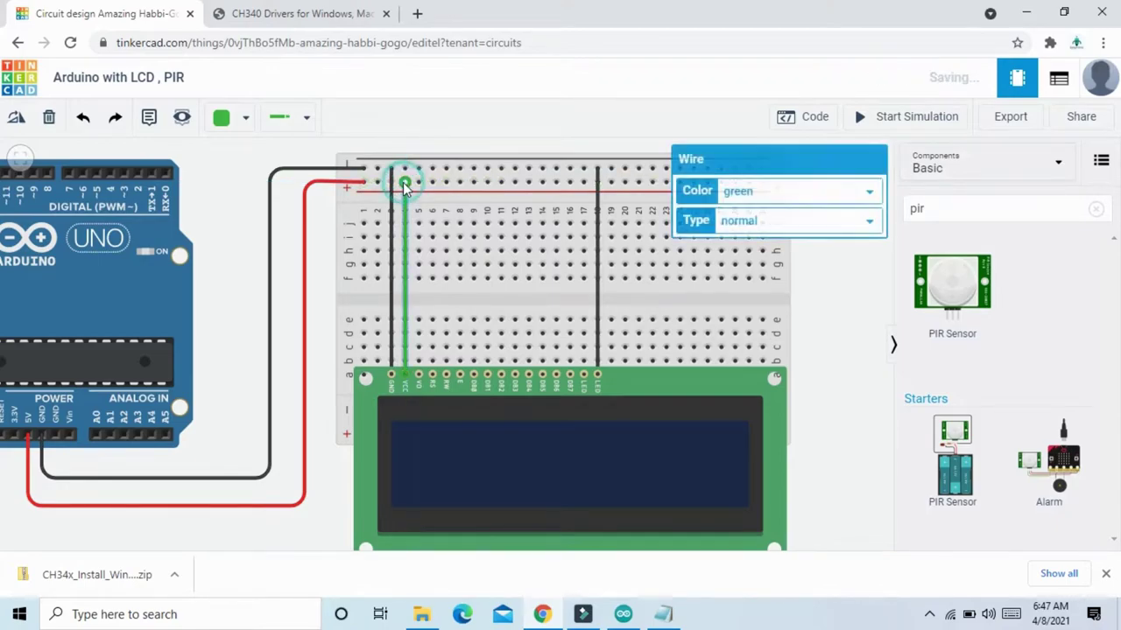
pyautogui.click(756, 191)
pyautogui.click(750, 225)
pyautogui.click(828, 340)
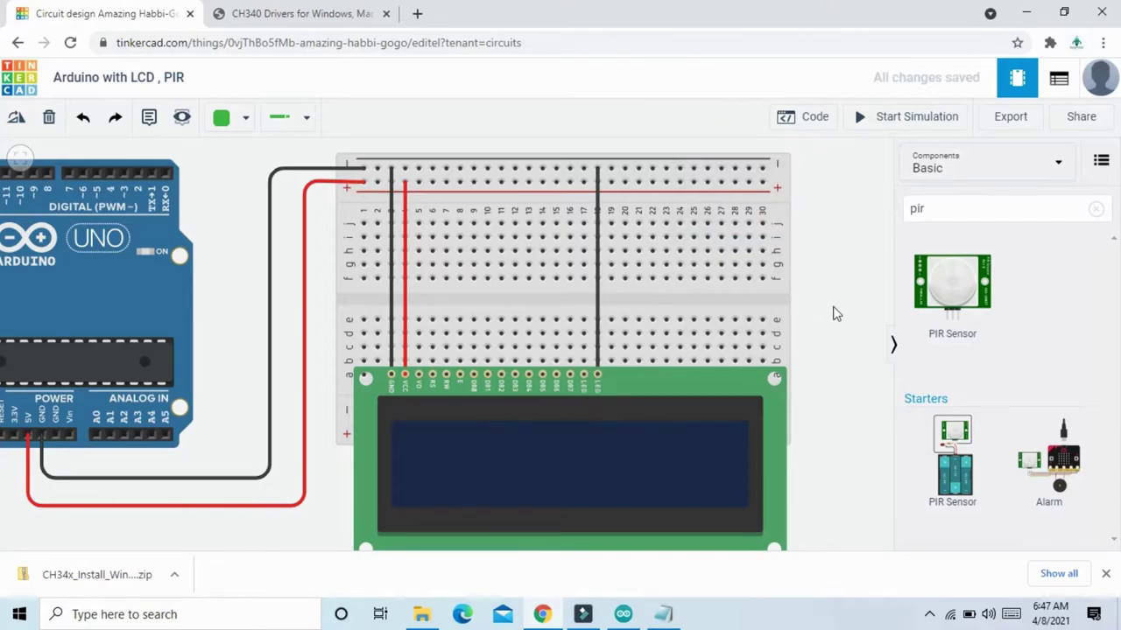
# - Place the resistor on the breadboard directly above the LCD's LED anode
pyautogui.scroll(-2, 836, 314)
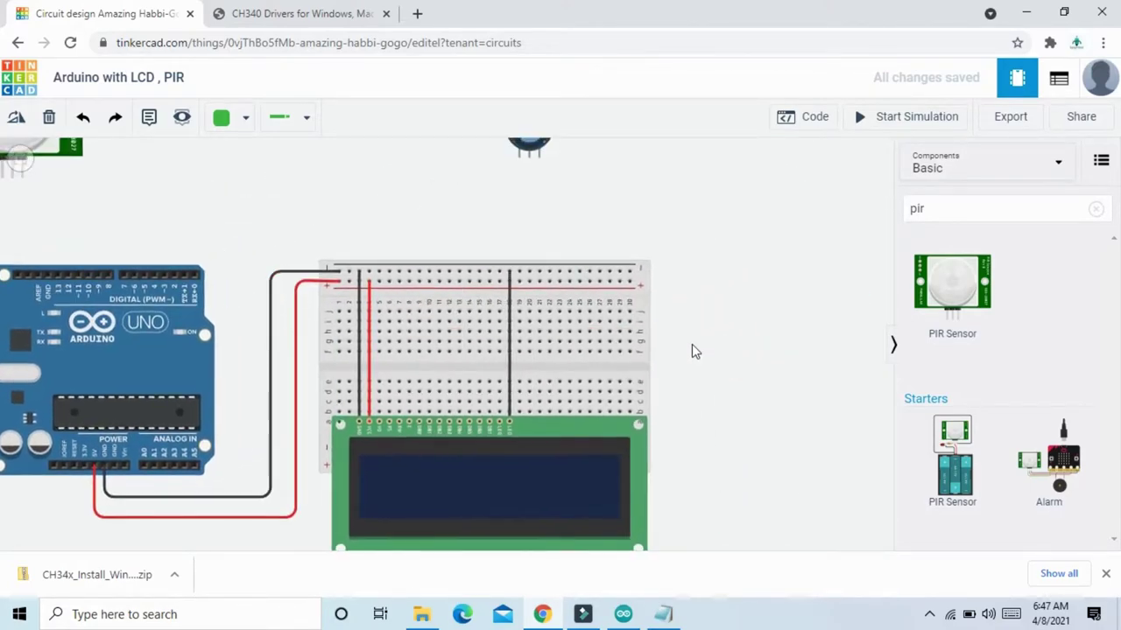
pyautogui.scroll(-2, 691, 351)
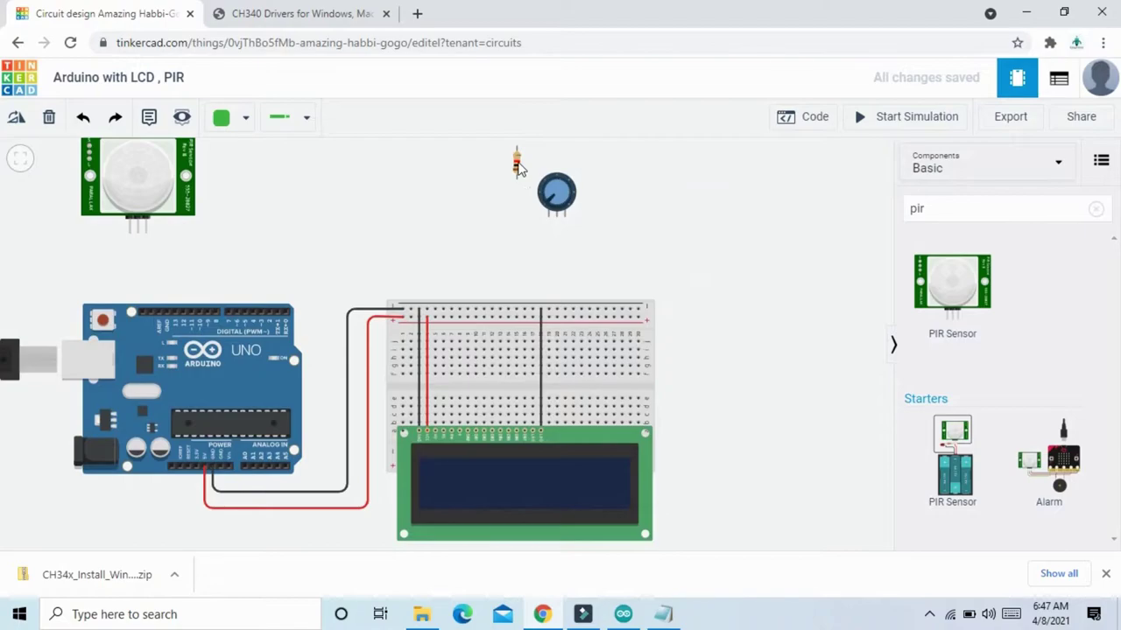
pyautogui.moveTo(517, 168); pyautogui.dragTo(534, 396)
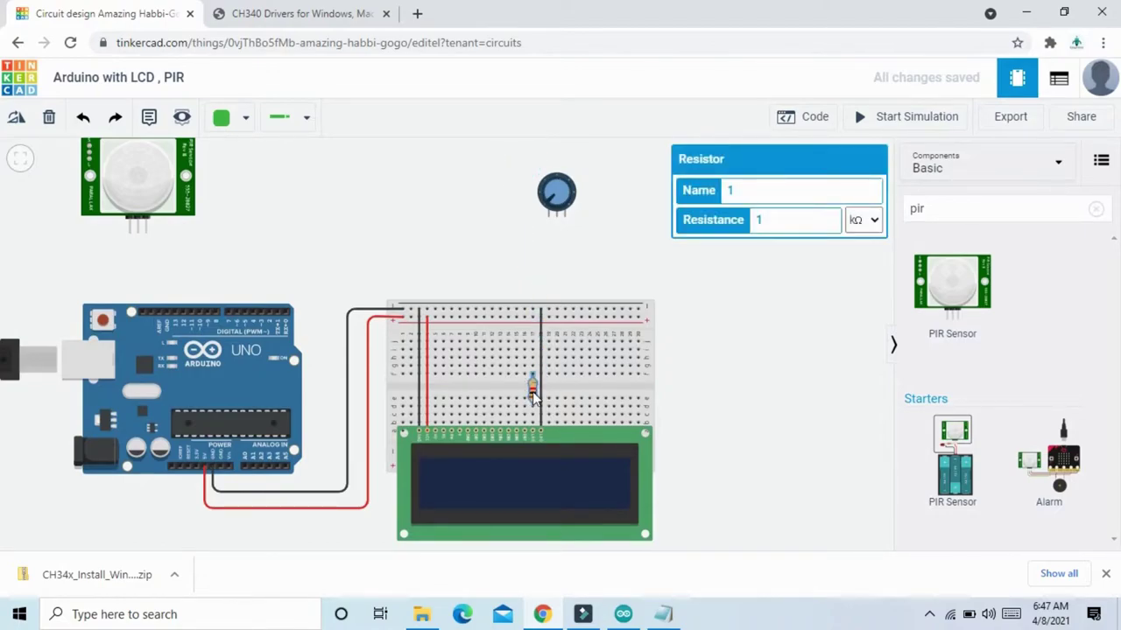
pyautogui.click(713, 366)
pyautogui.scroll(1, 713, 367)
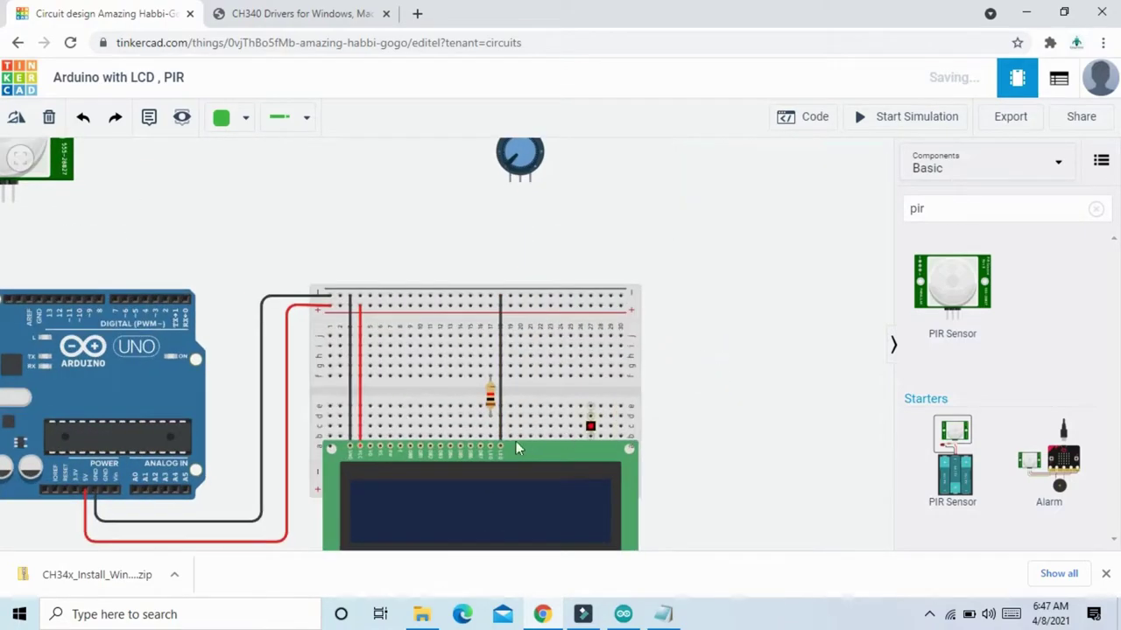
pyautogui.scroll(1, 521, 445)
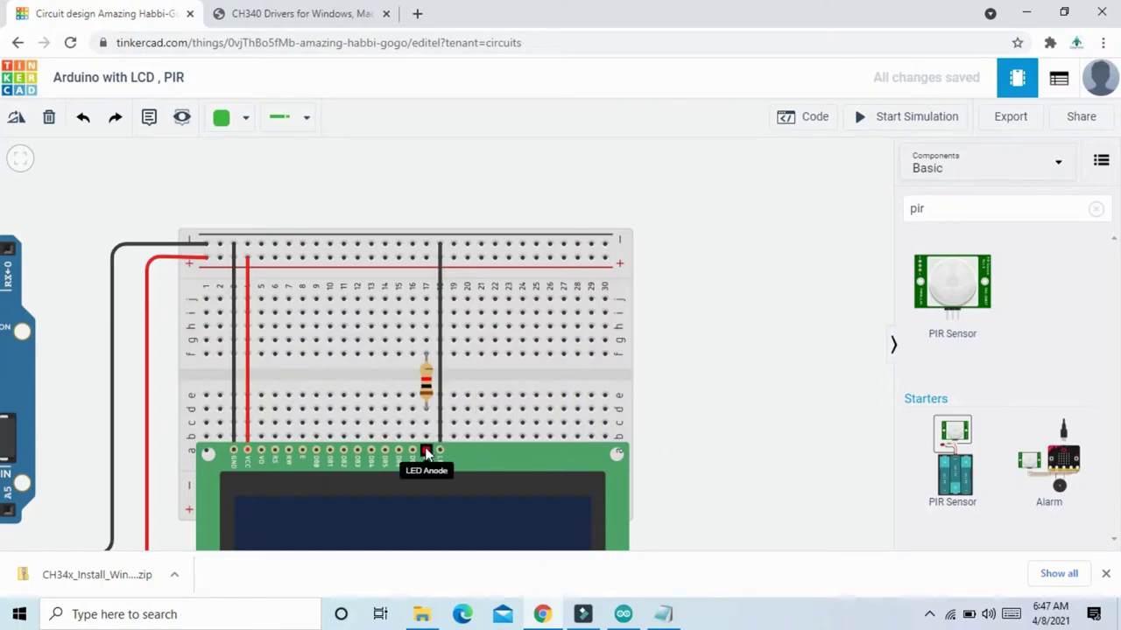
# - Connect the resistor's upper end to the positive rail with a red wire
pyautogui.click(431, 400)
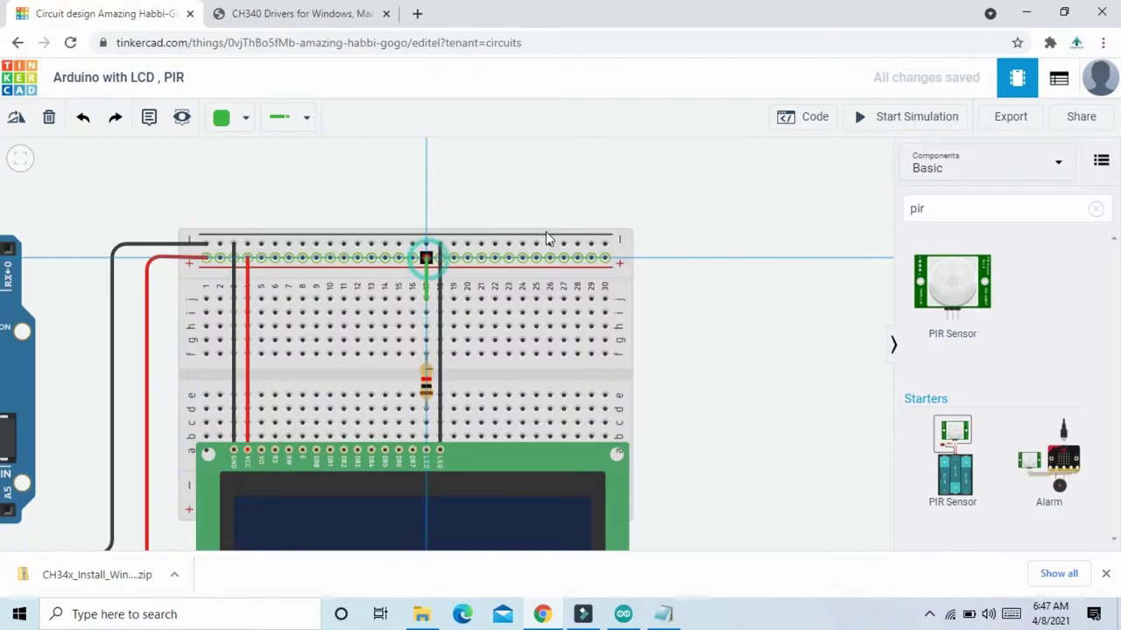
pyautogui.click(426, 258)
pyautogui.click(751, 198)
pyautogui.click(750, 224)
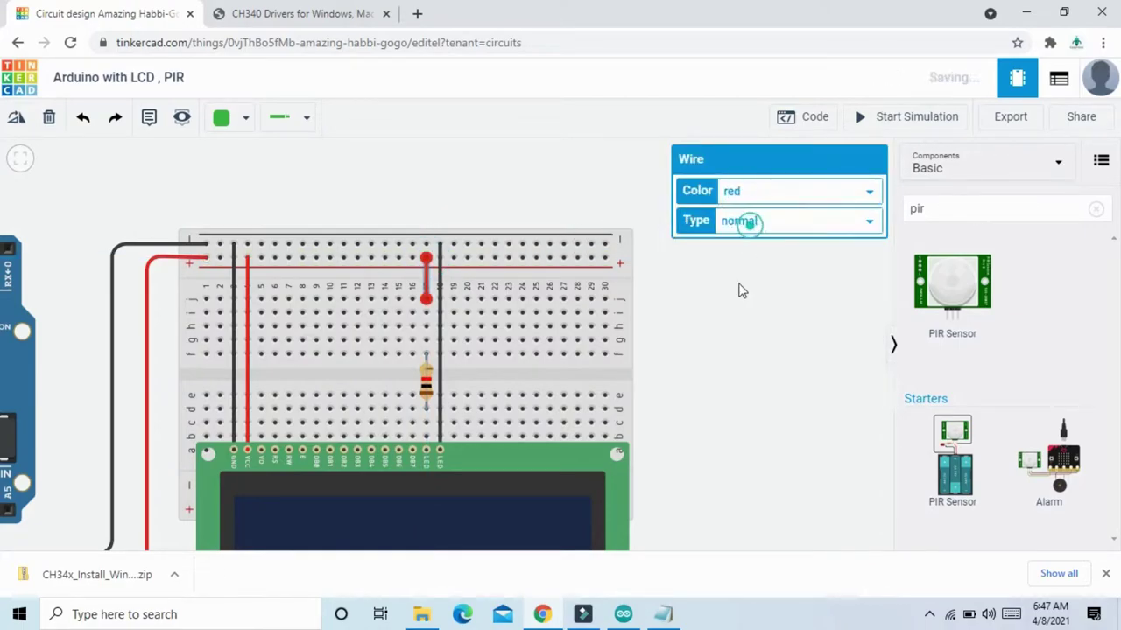
pyautogui.scroll(-2, 718, 379)
pyautogui.click(776, 358)
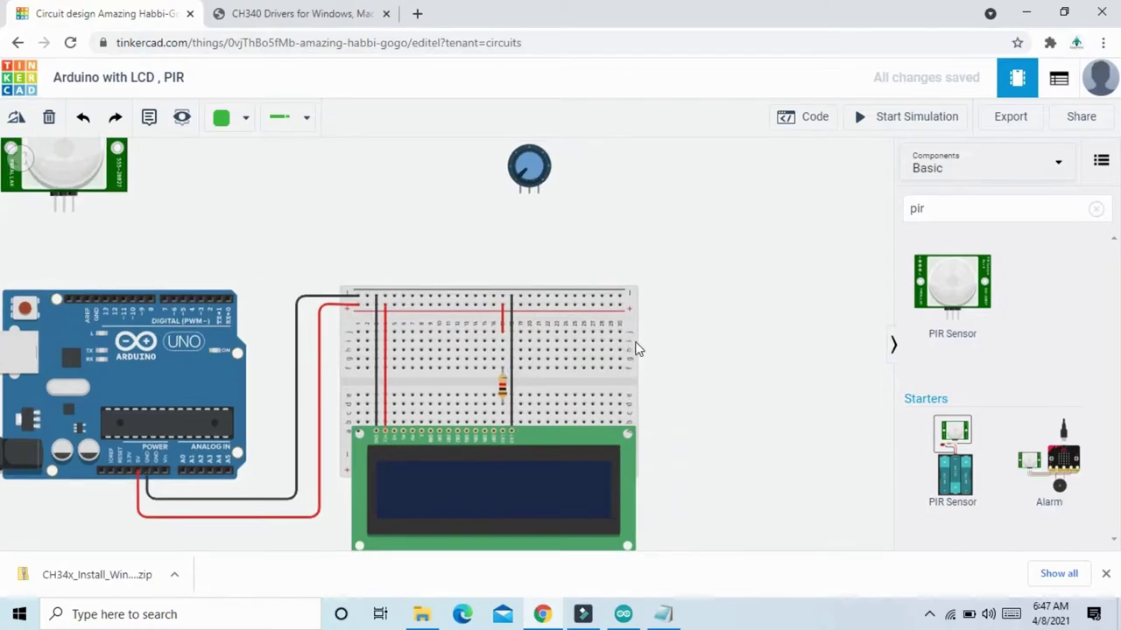
# - Move the potentiometer closer and wire Terminals 1 and 2 to the breadboard rails
pyautogui.scroll(-2, 657, 355)
pyautogui.scroll(2, 679, 352)
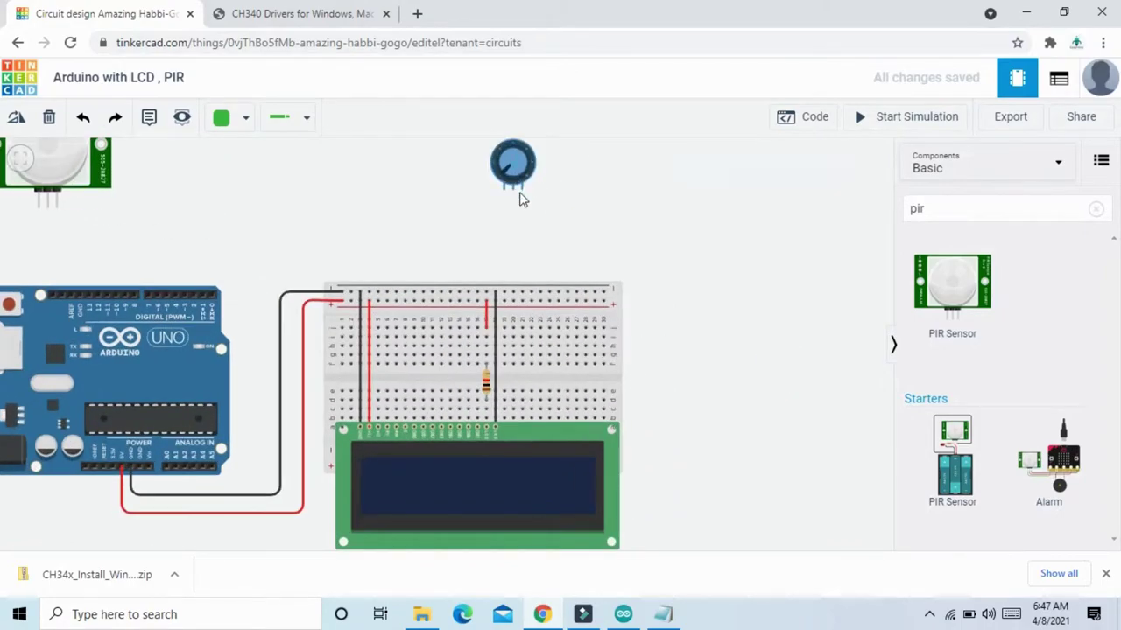
pyautogui.moveTo(519, 200); pyautogui.dragTo(565, 238)
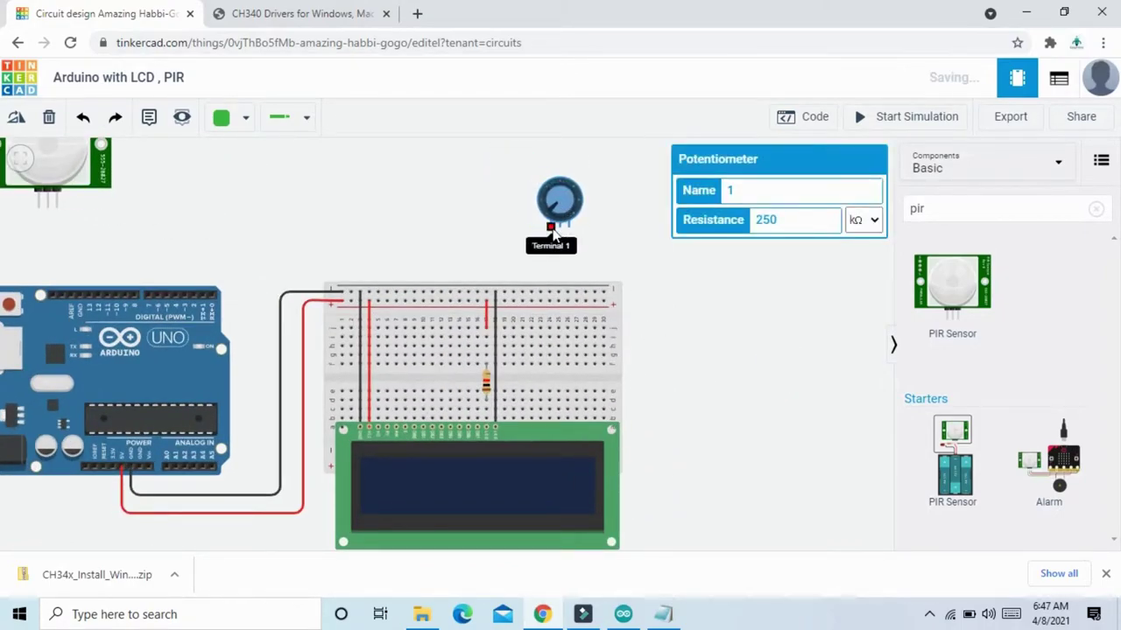
pyautogui.click(551, 228)
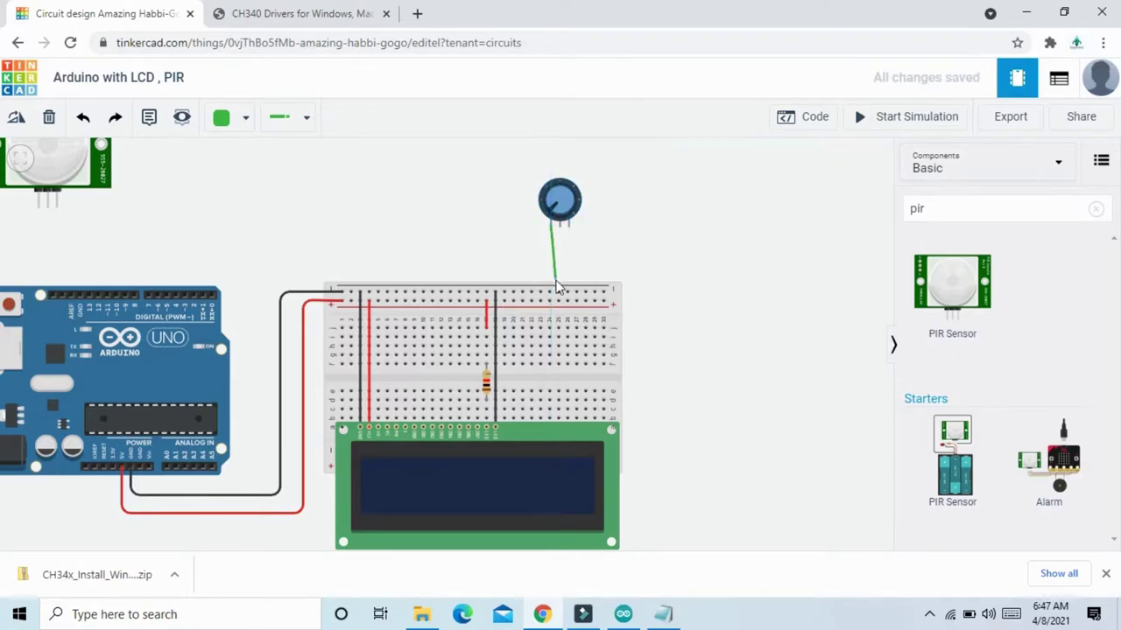
pyautogui.click(550, 292)
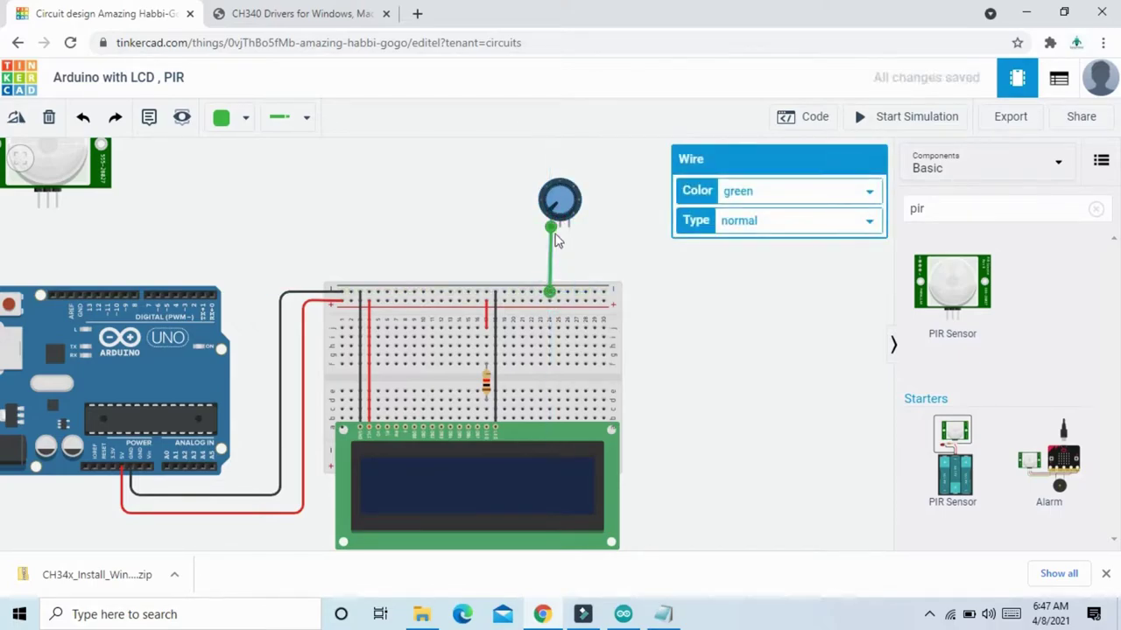
pyautogui.click(558, 205)
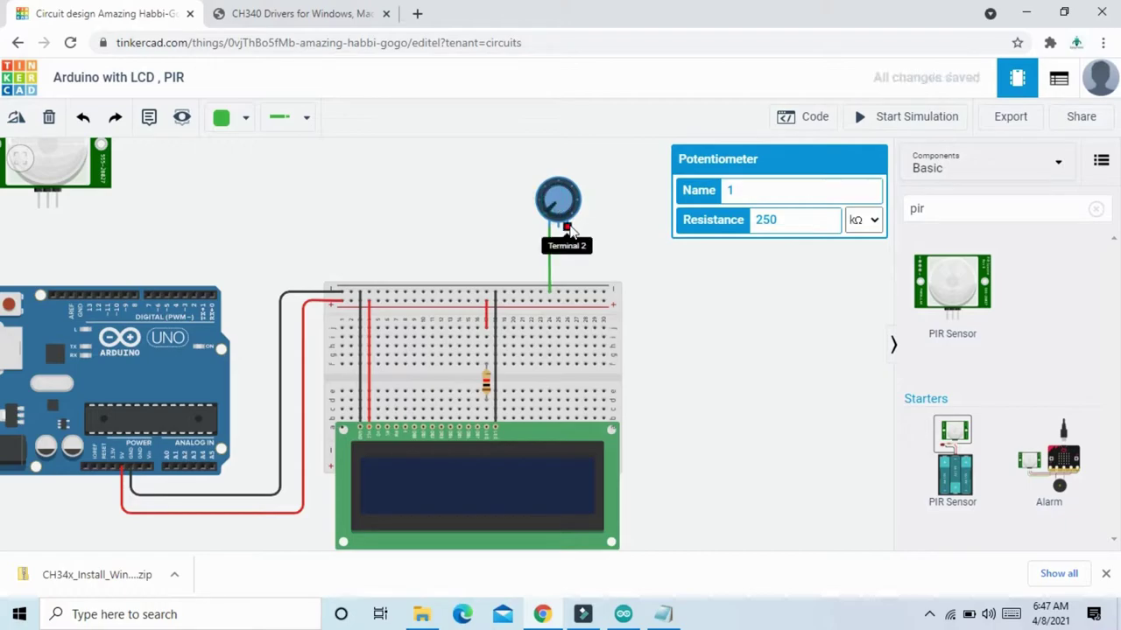
pyautogui.click(568, 228)
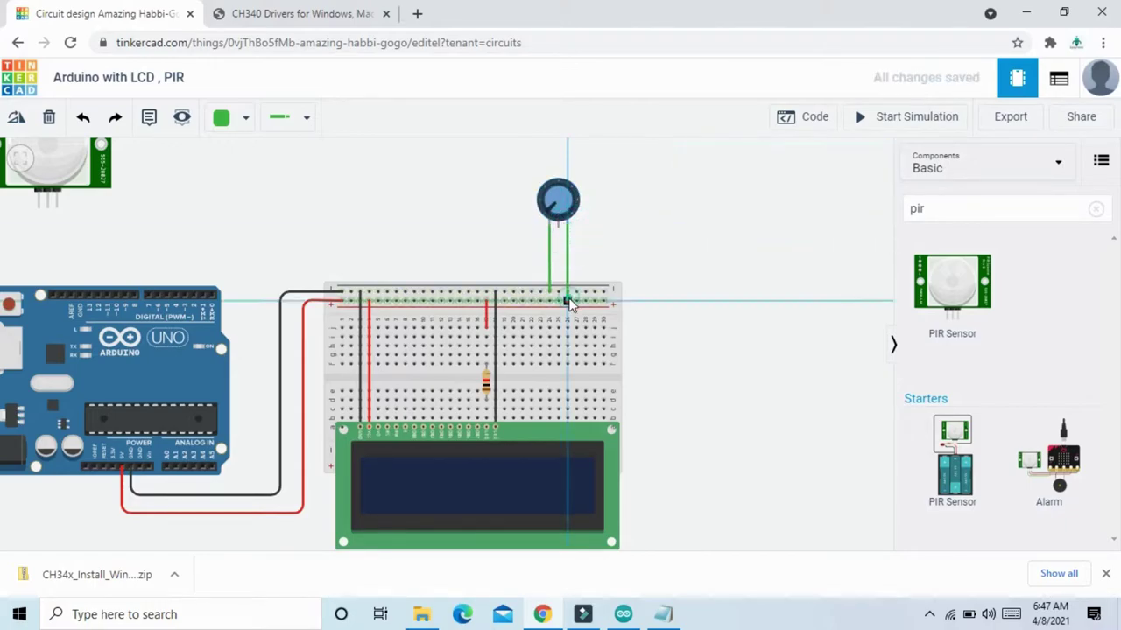
pyautogui.click(567, 300)
# - Colour the potentiometer's right lead red and its left lead black
pyautogui.click(742, 190)
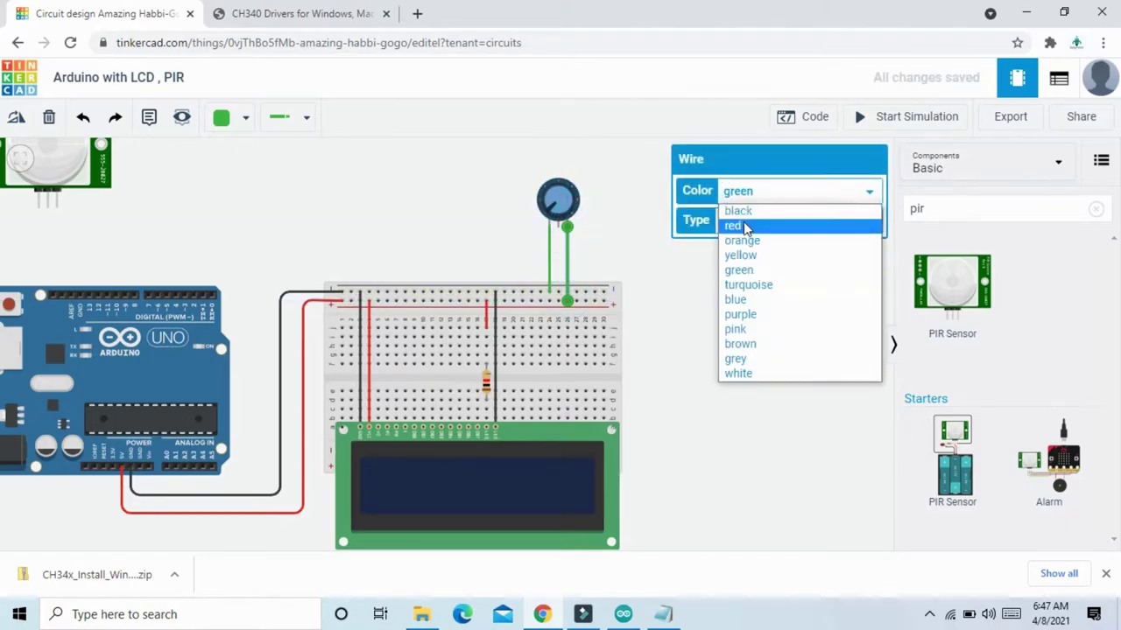
pyautogui.click(746, 226)
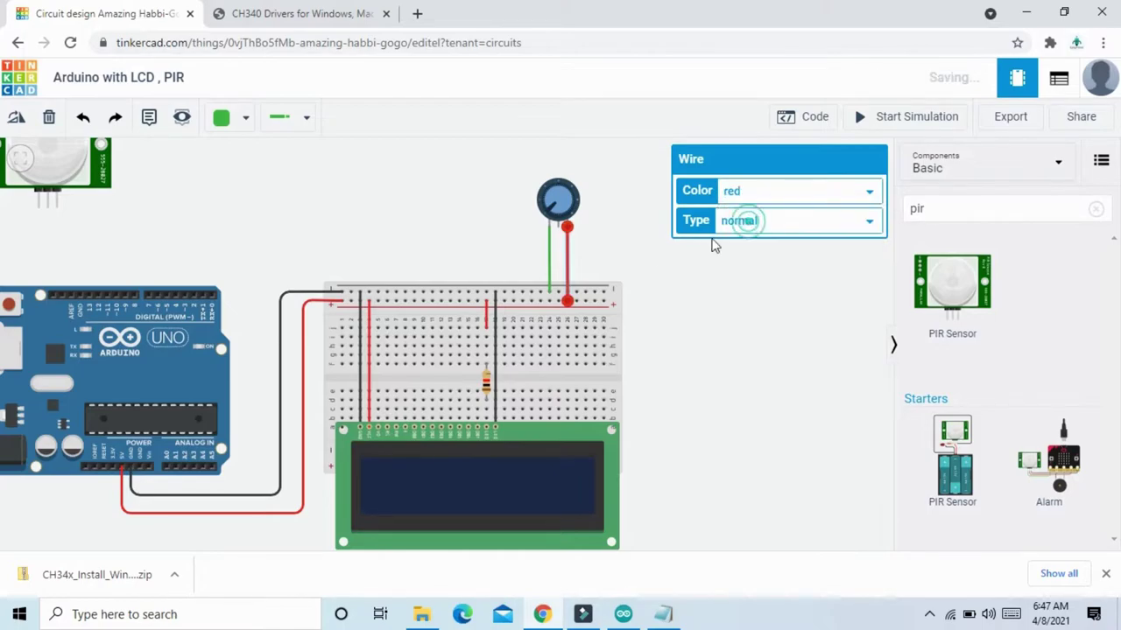
pyautogui.click(554, 263)
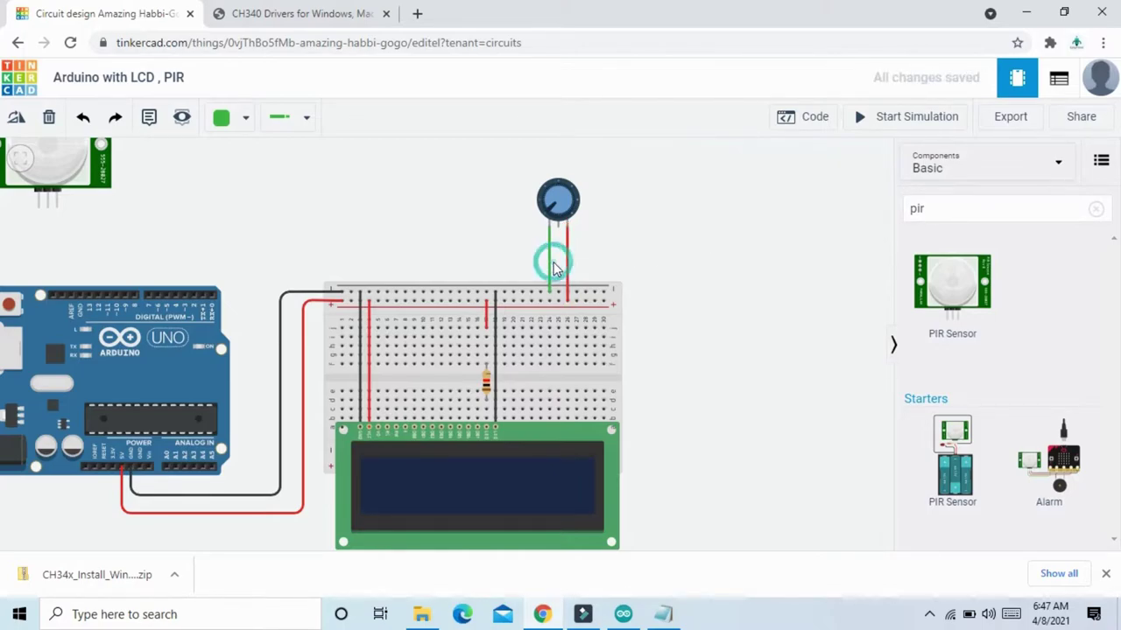
pyautogui.click(550, 273)
pyautogui.click(742, 191)
pyautogui.scroll(1, 744, 220)
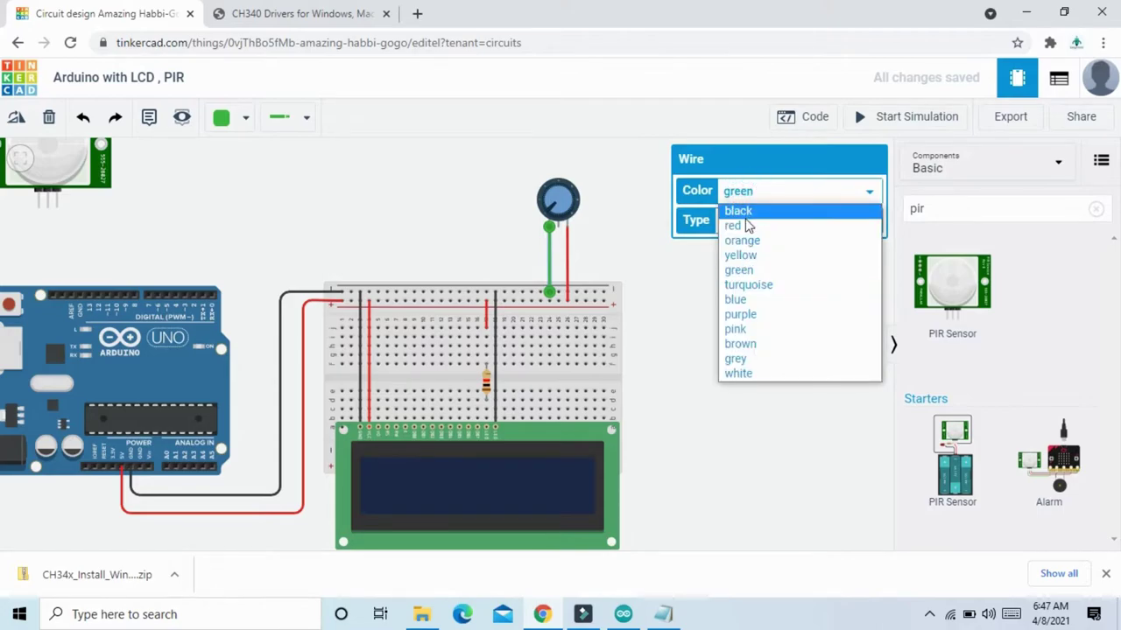
pyautogui.click(743, 213)
pyautogui.click(588, 259)
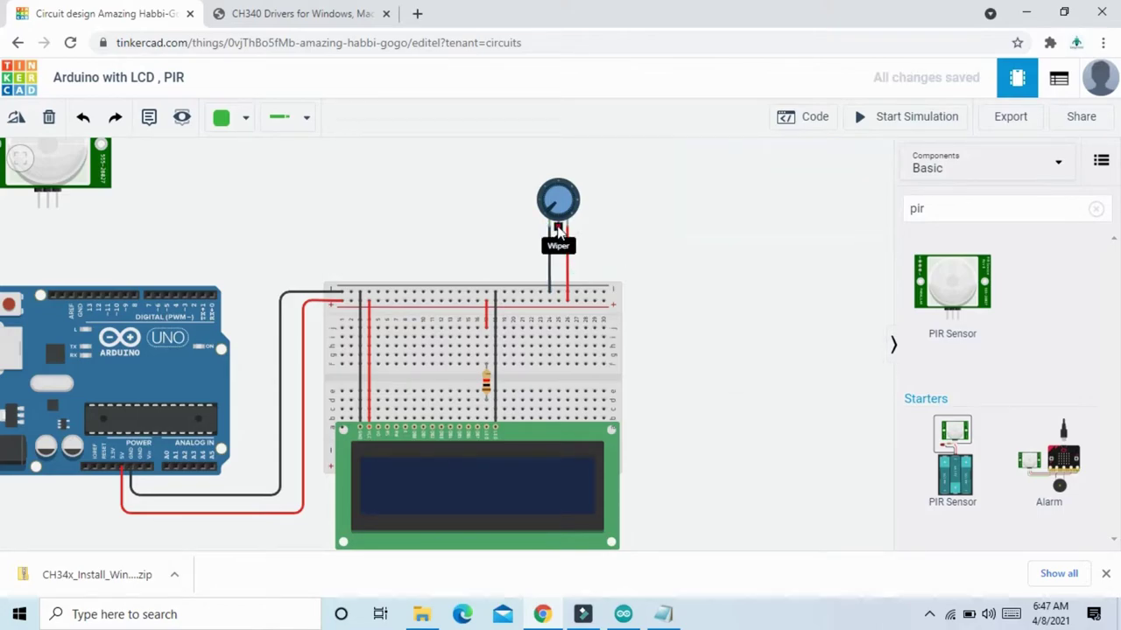
# - Route a green wire from the potentiometer wiper to the LCD contrast column
pyautogui.click(558, 229)
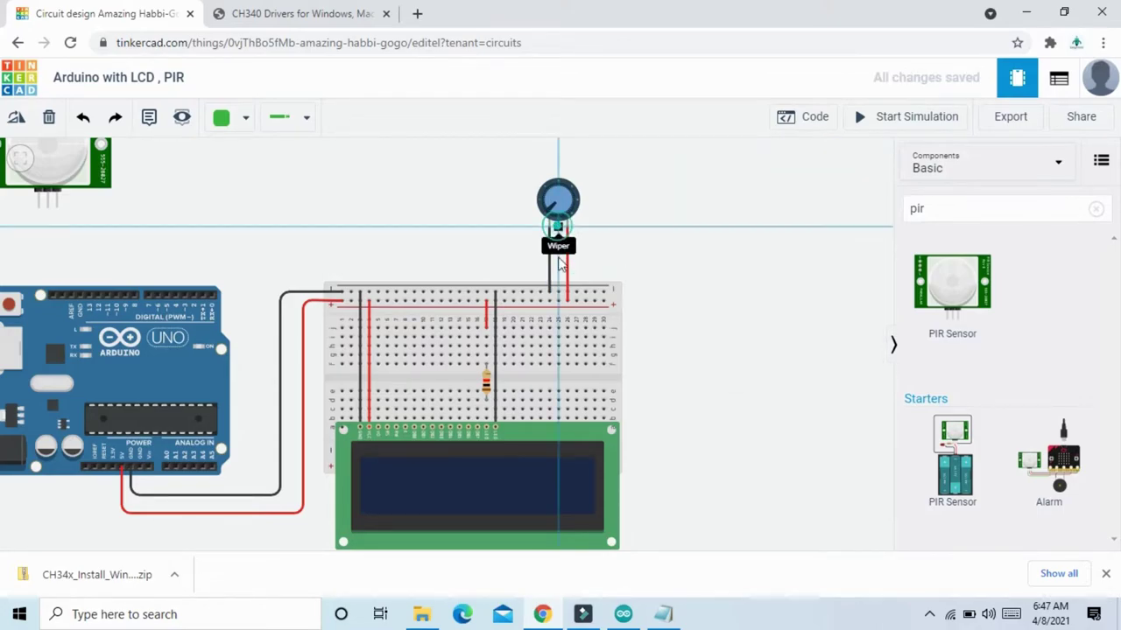
pyautogui.click(558, 380)
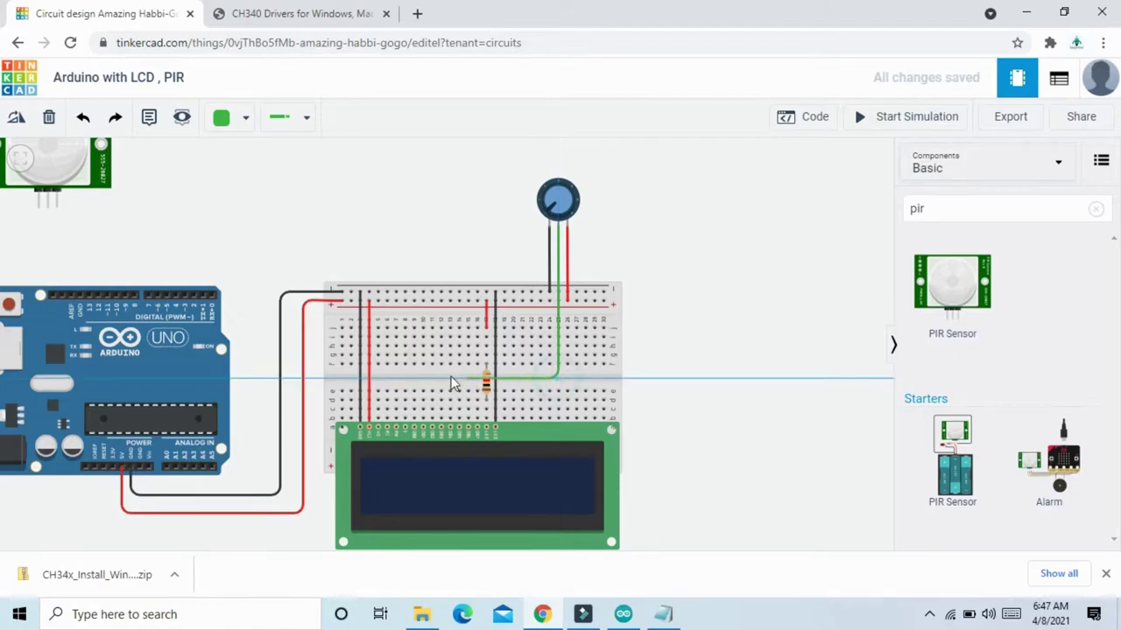
pyautogui.click(379, 380)
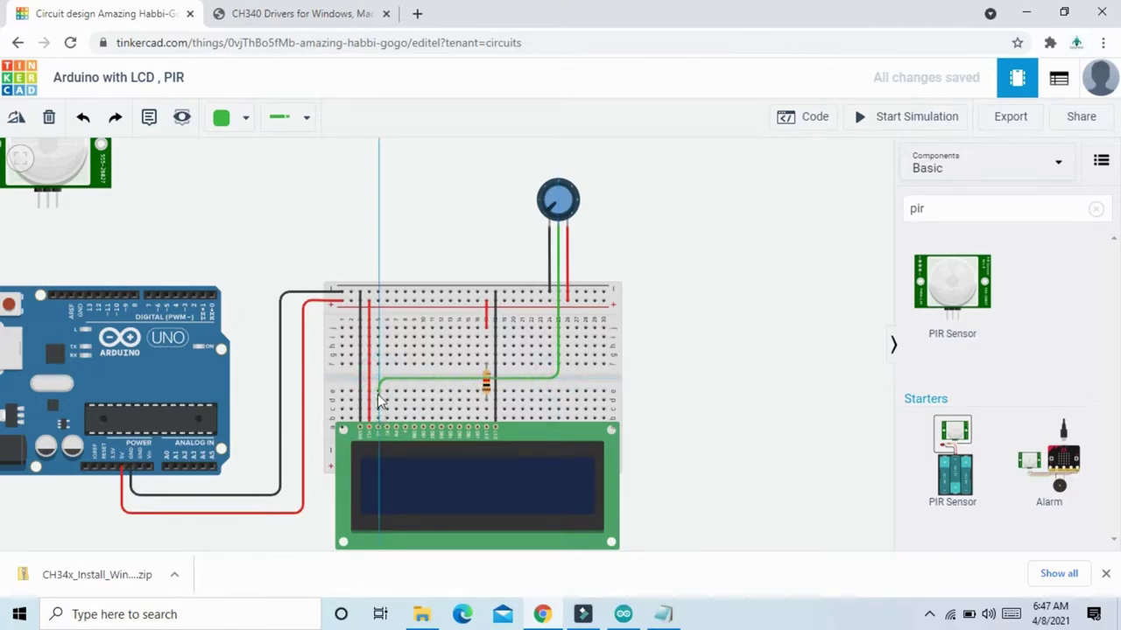
pyautogui.click(379, 401)
pyautogui.scroll(3, 732, 365)
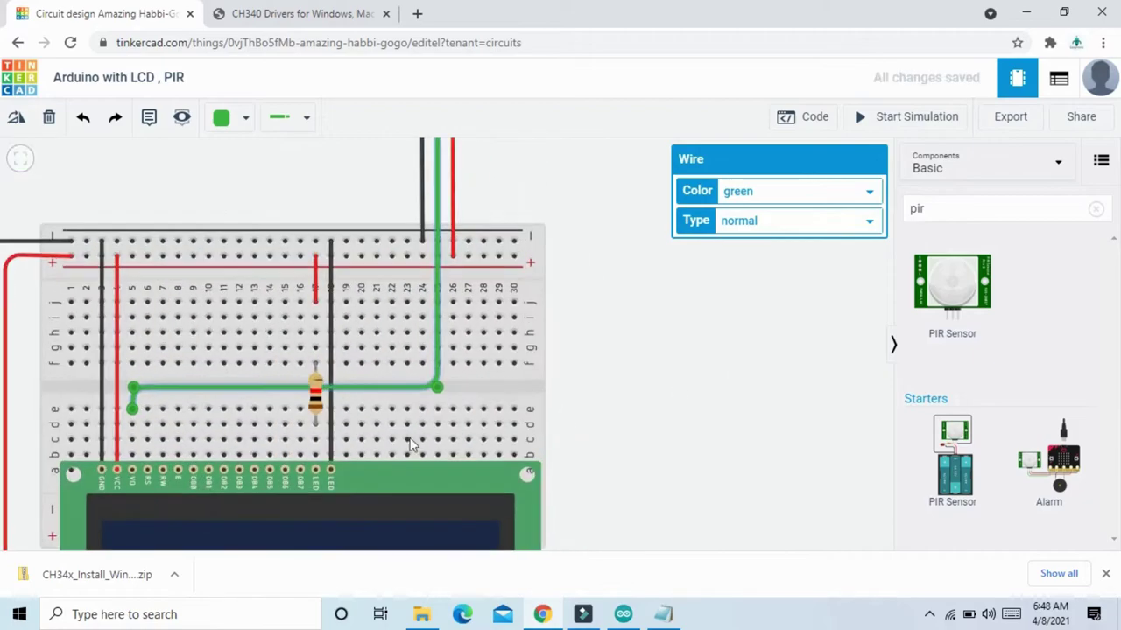
pyautogui.moveTo(595, 407); pyautogui.dragTo(758, 382)
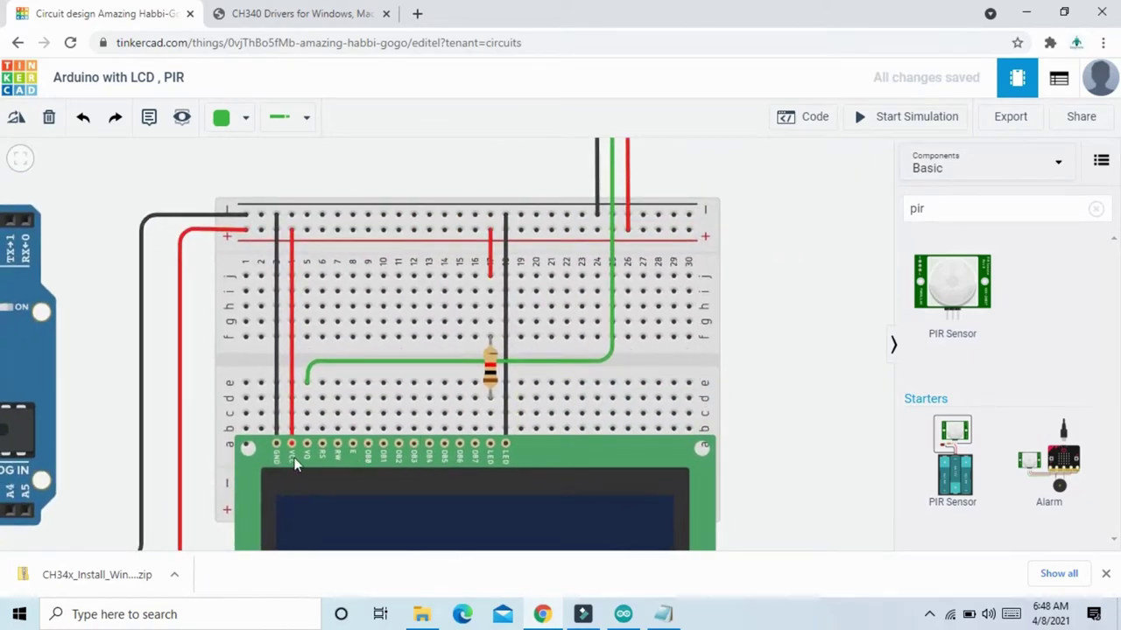
pyautogui.scroll(-1, 751, 394)
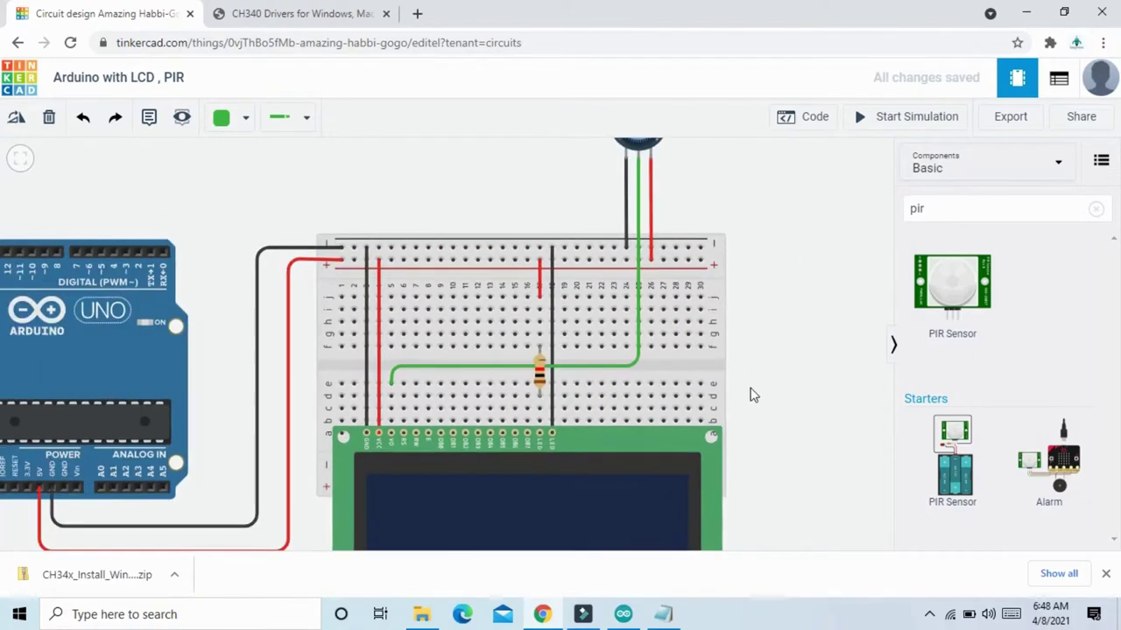
pyautogui.scroll(-1, 750, 393)
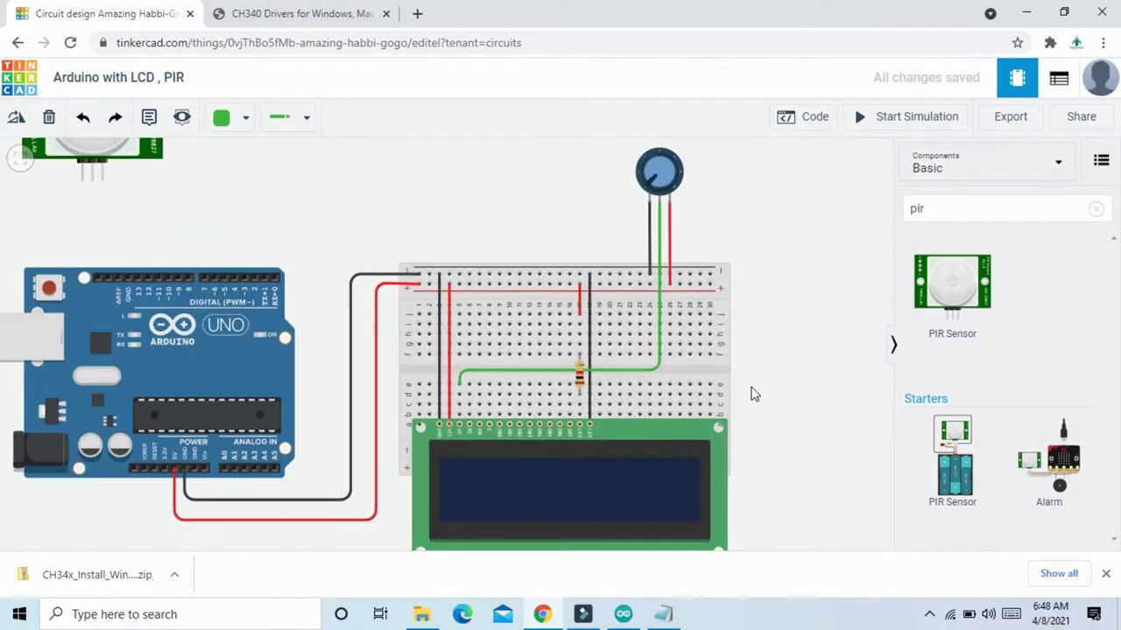
# - Route a grey wire from the LCD RS column over the breadboard to Arduino pin D10
pyautogui.click(469, 387)
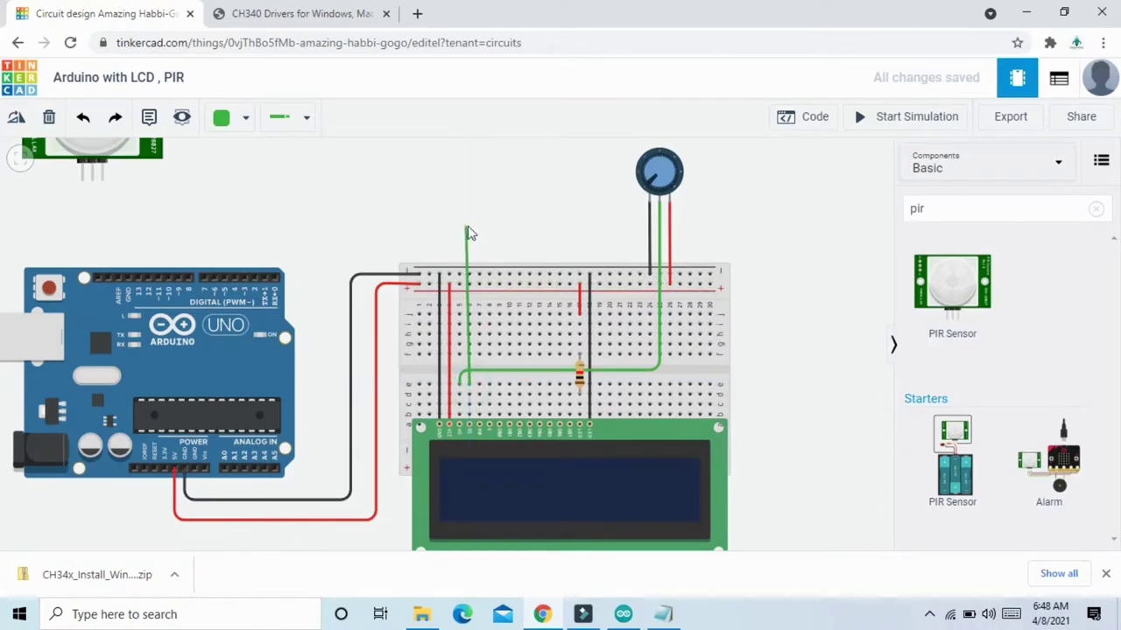
pyautogui.click(469, 226)
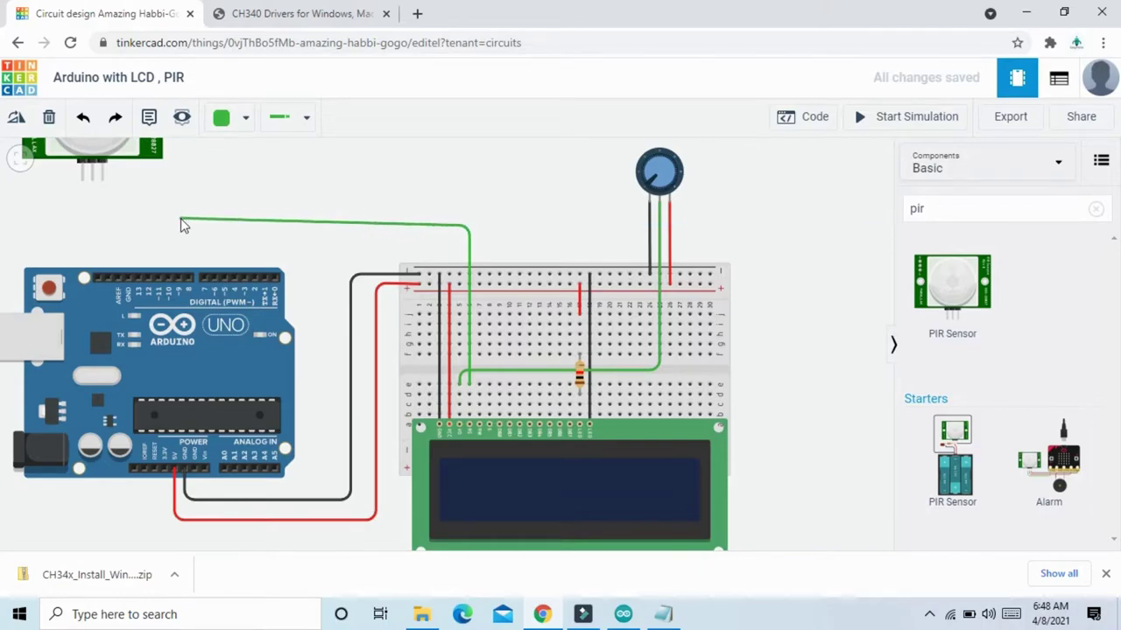
pyautogui.click(177, 220)
pyautogui.click(169, 275)
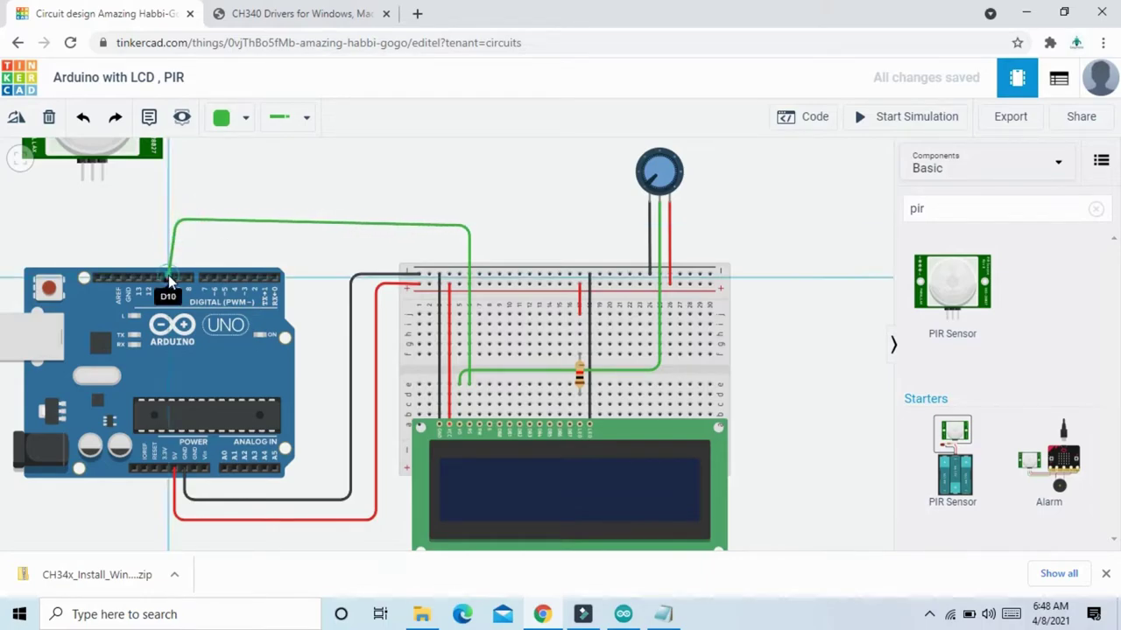
pyautogui.moveTo(176, 219); pyautogui.dragTo(169, 218)
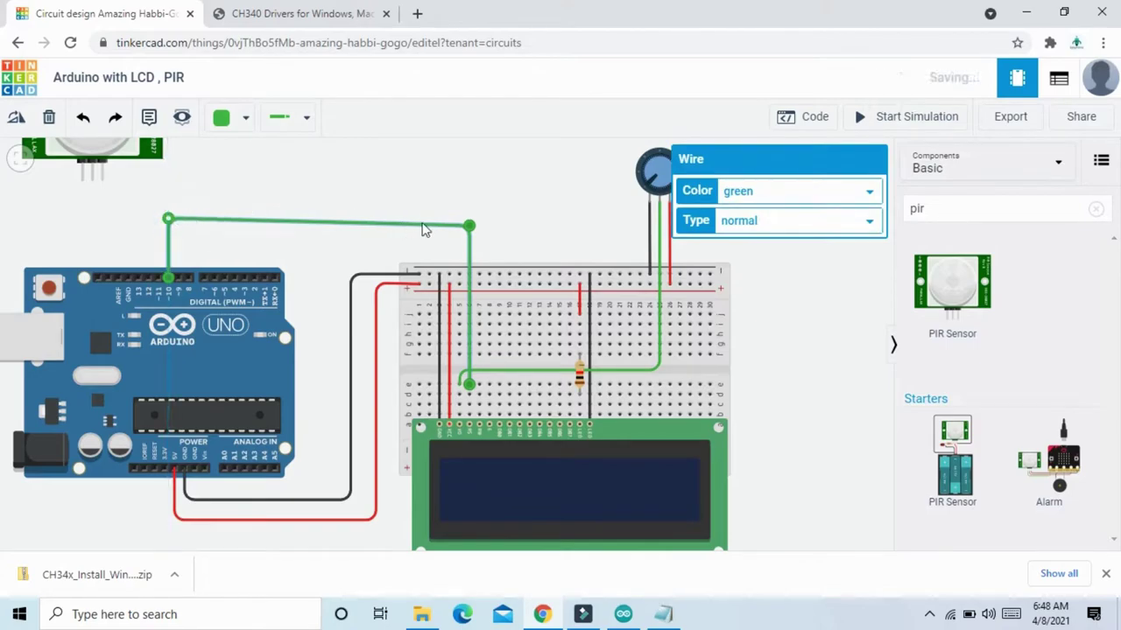
pyautogui.moveTo(469, 226); pyautogui.dragTo(469, 235)
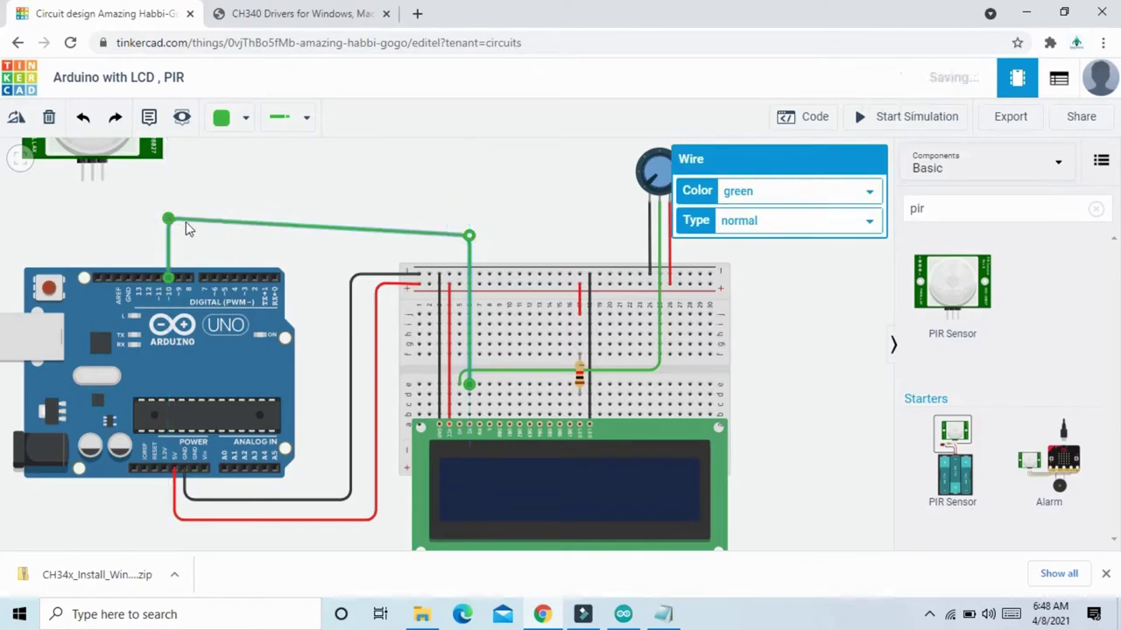
pyautogui.moveTo(168, 218); pyautogui.dragTo(169, 238)
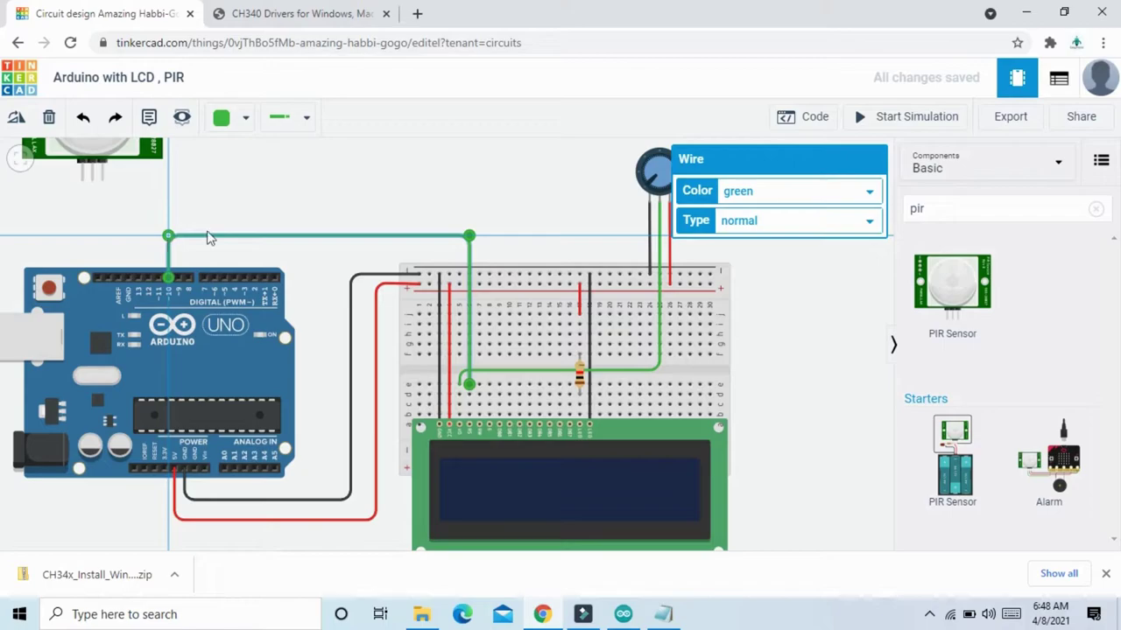
pyautogui.click(517, 210)
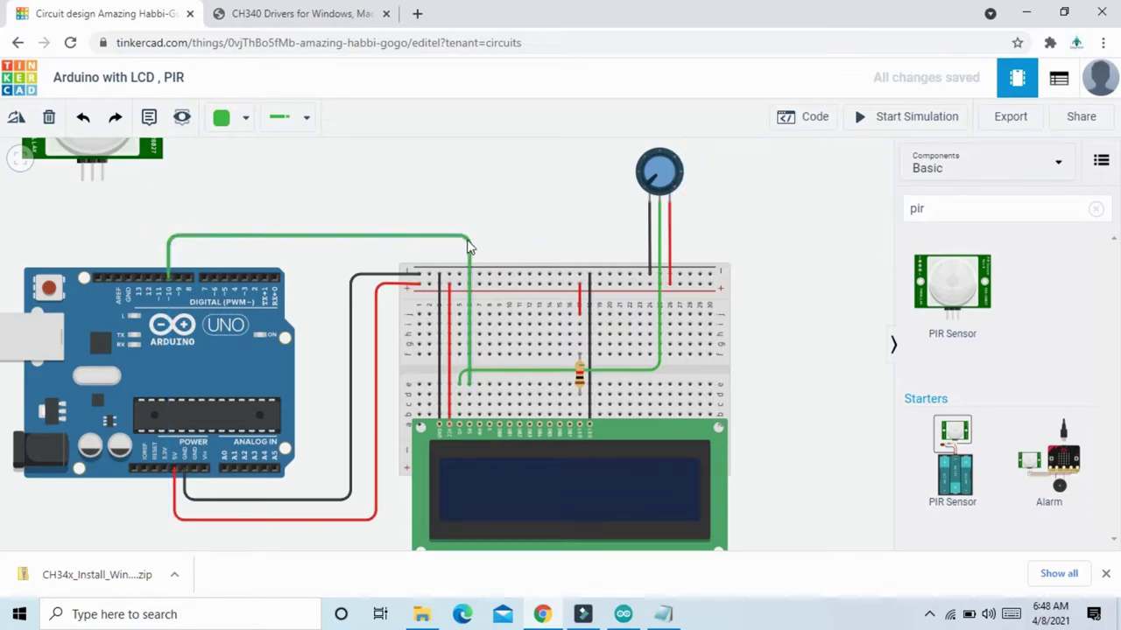
pyautogui.click(468, 247)
pyautogui.click(742, 190)
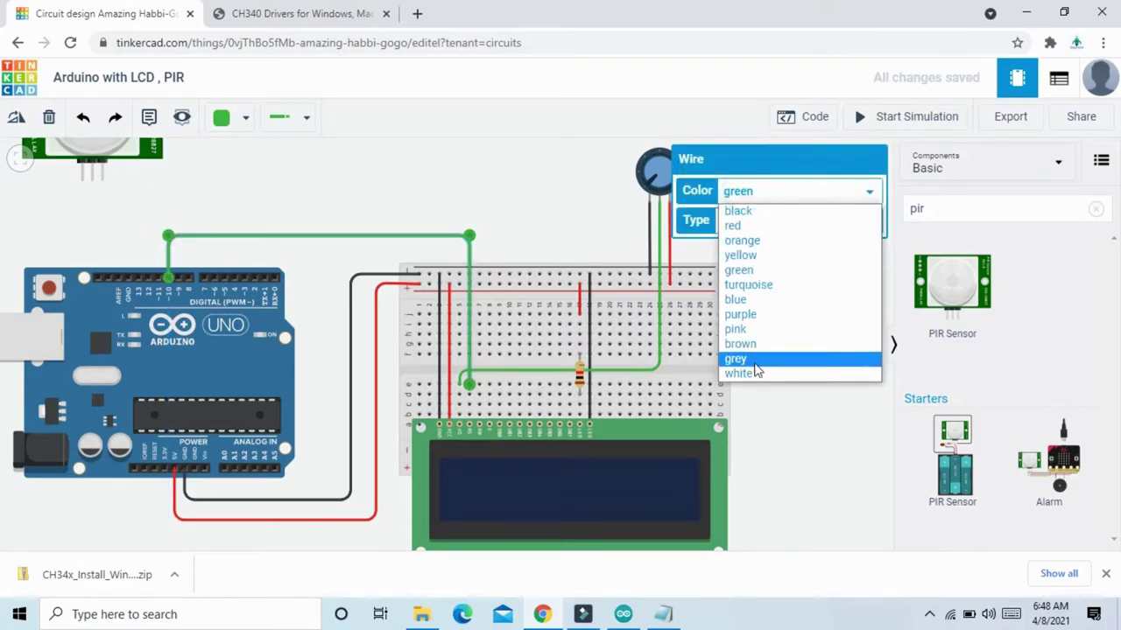
pyautogui.click(755, 364)
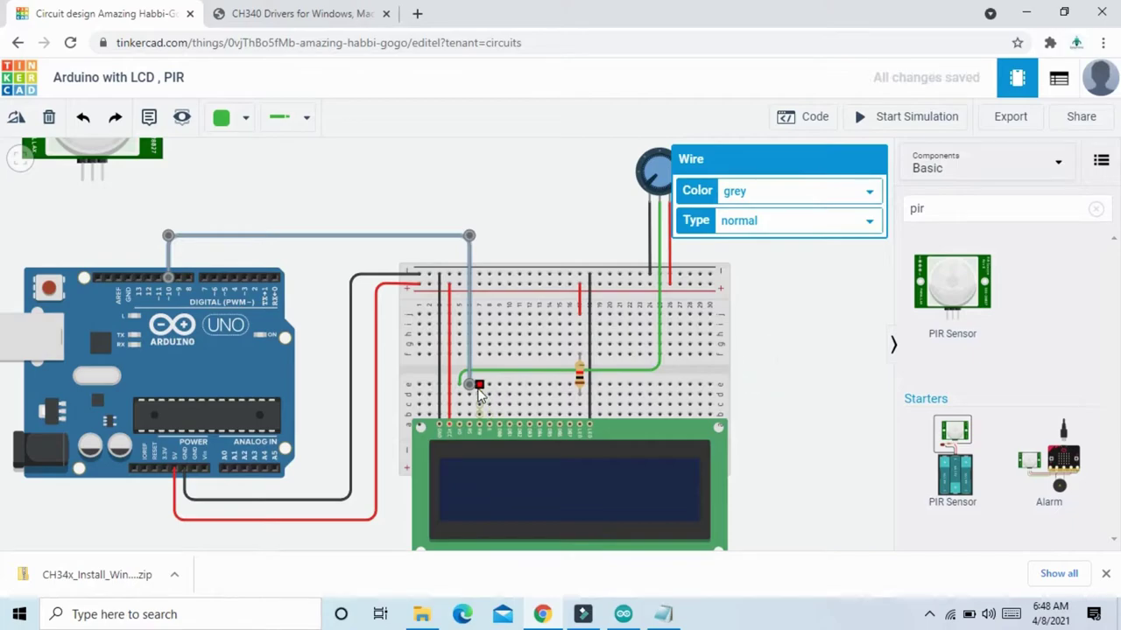
# - Tie the LCD RW column to the ground rail with a black wire
pyautogui.scroll(1, 509, 394)
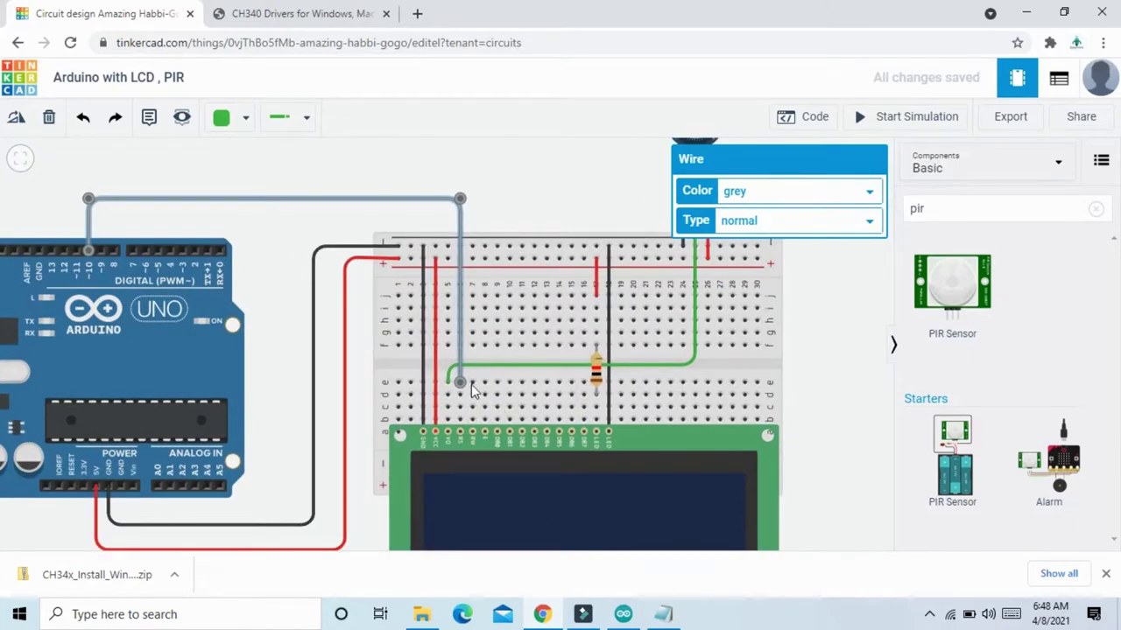
pyautogui.click(471, 386)
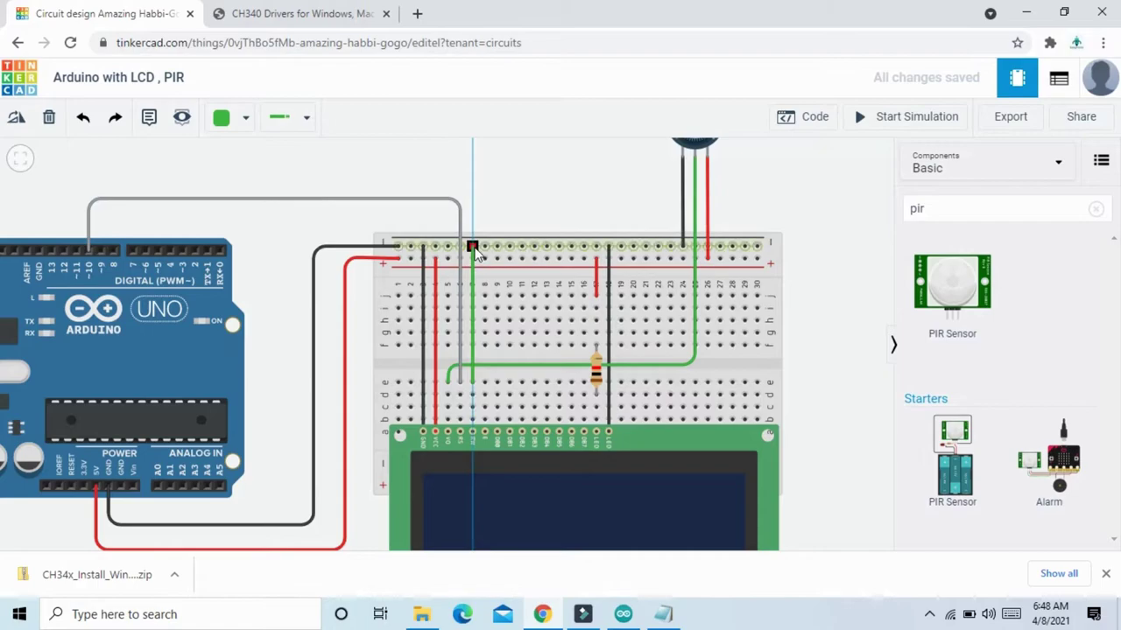
pyautogui.click(472, 246)
pyautogui.click(759, 194)
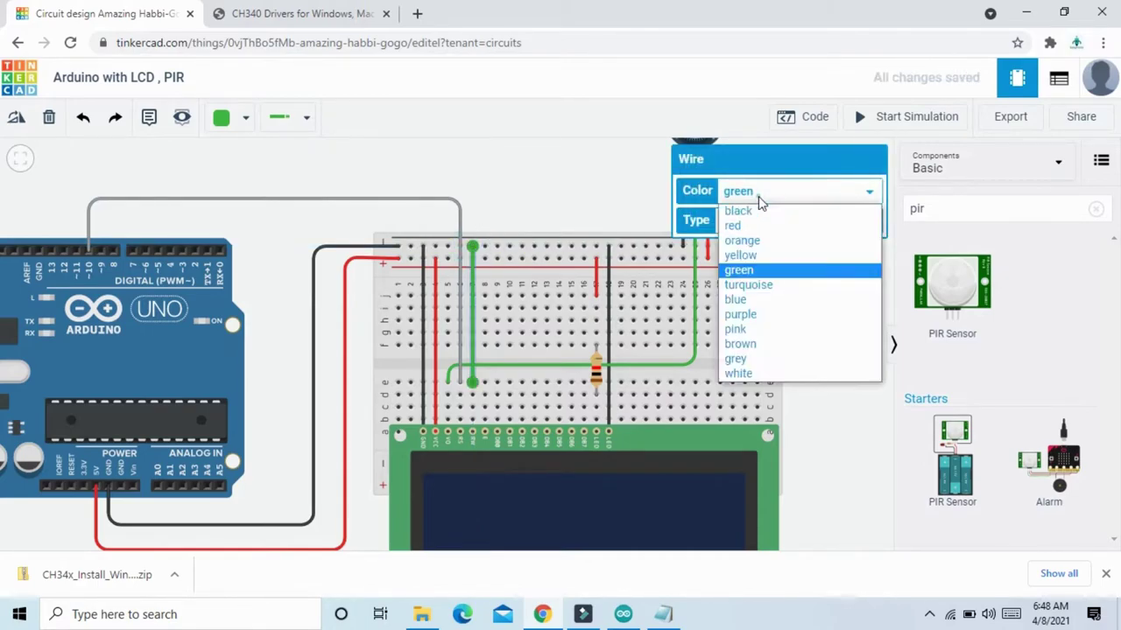
pyautogui.click(759, 210)
pyautogui.click(834, 364)
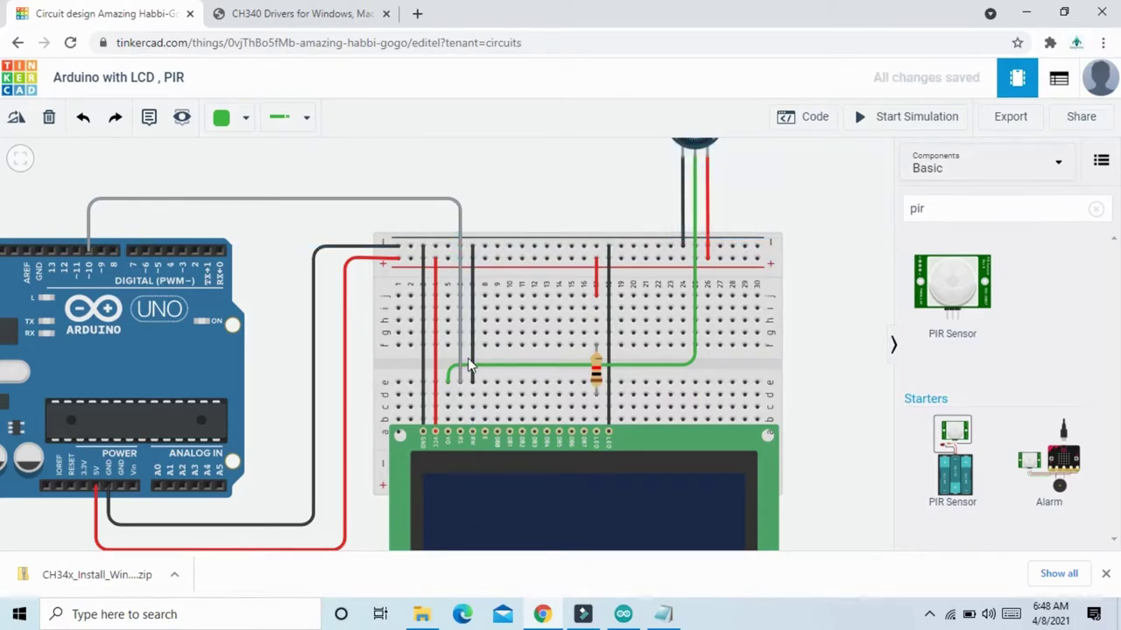
pyautogui.click(485, 385)
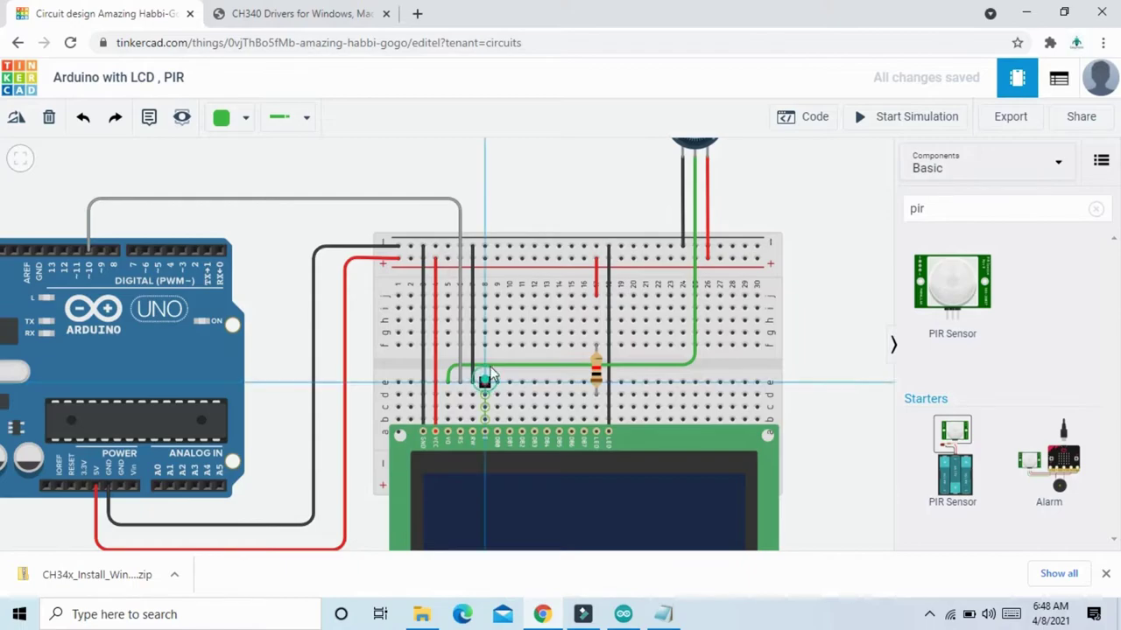
# - Finish the LCD E wire on Arduino pin 9 and colour it pink
pyautogui.click(483, 180)
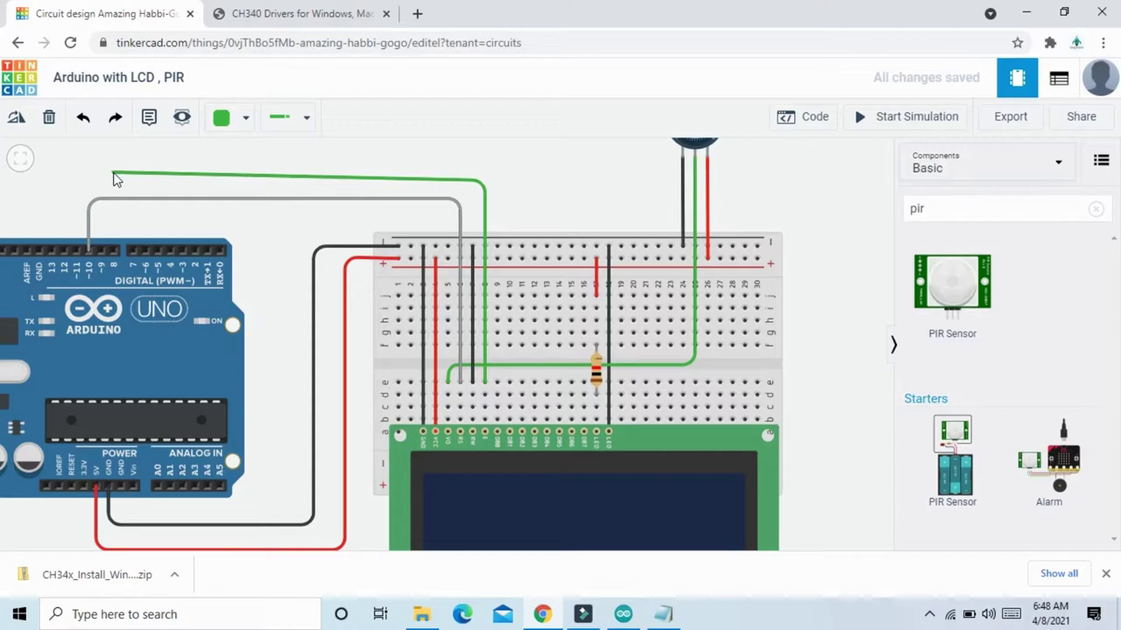
pyautogui.click(101, 252)
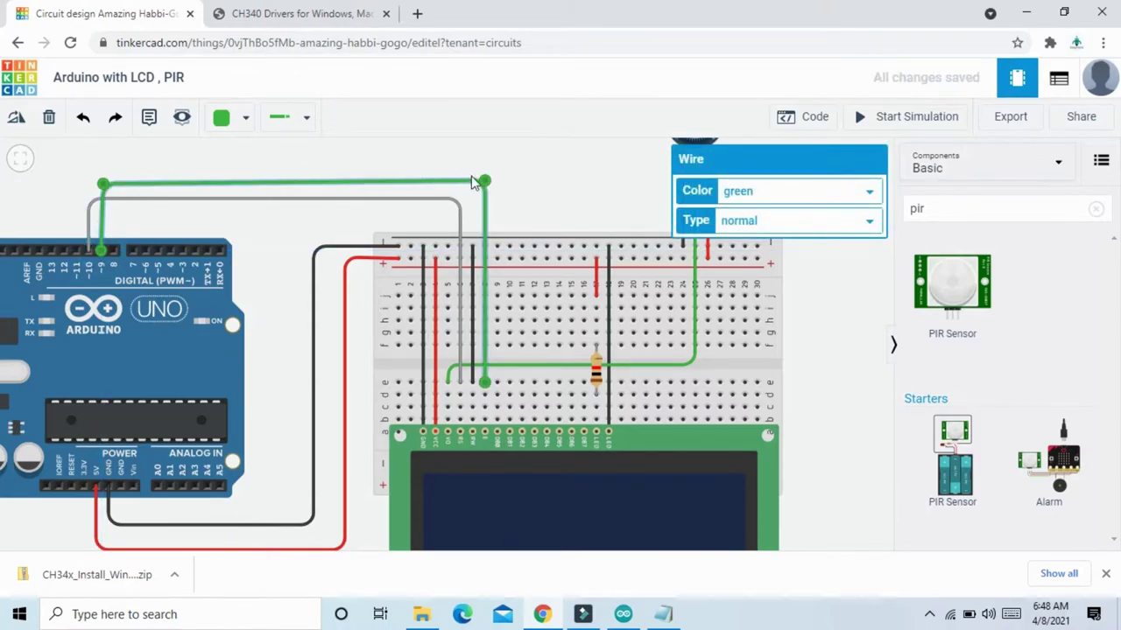
pyautogui.moveTo(484, 183); pyautogui.dragTo(485, 185)
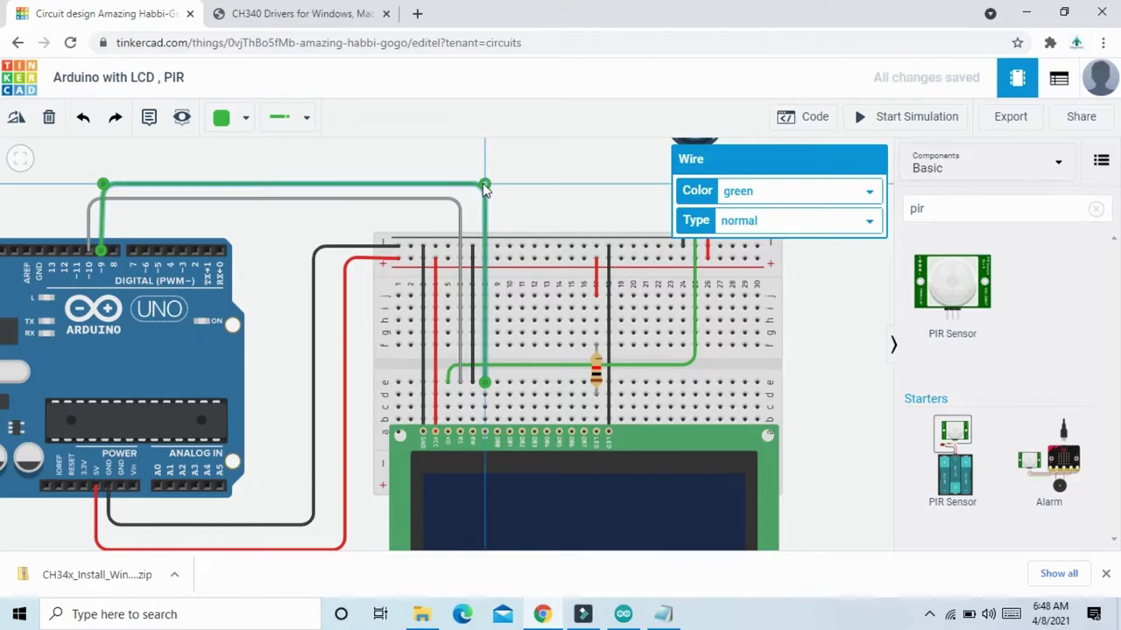
pyautogui.click(782, 202)
pyautogui.click(743, 328)
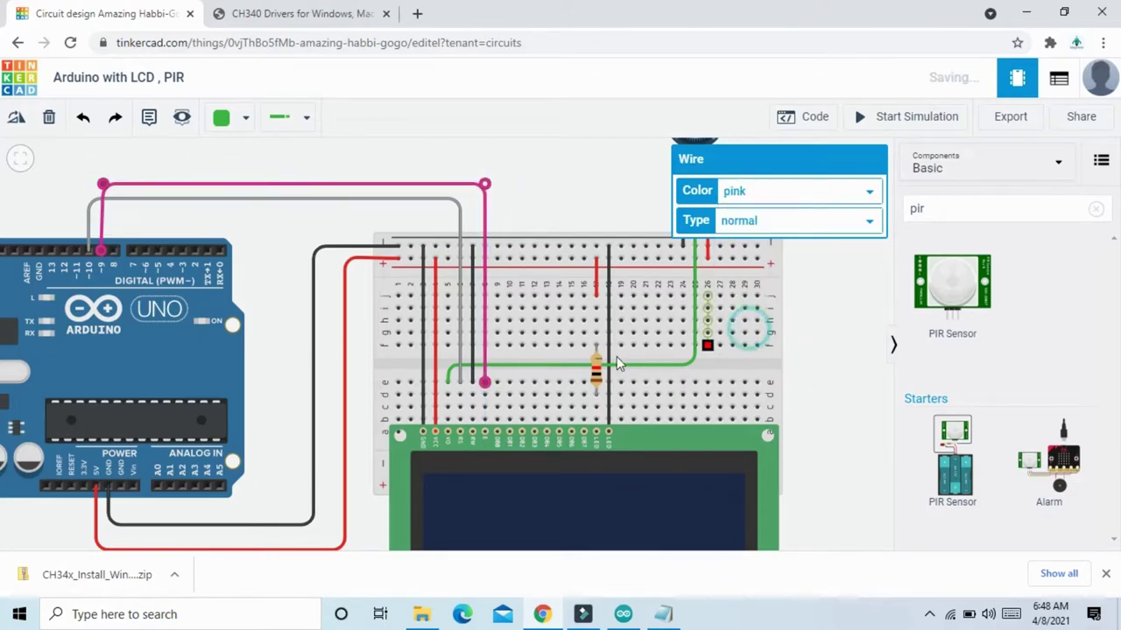
pyautogui.scroll(2, 520, 432)
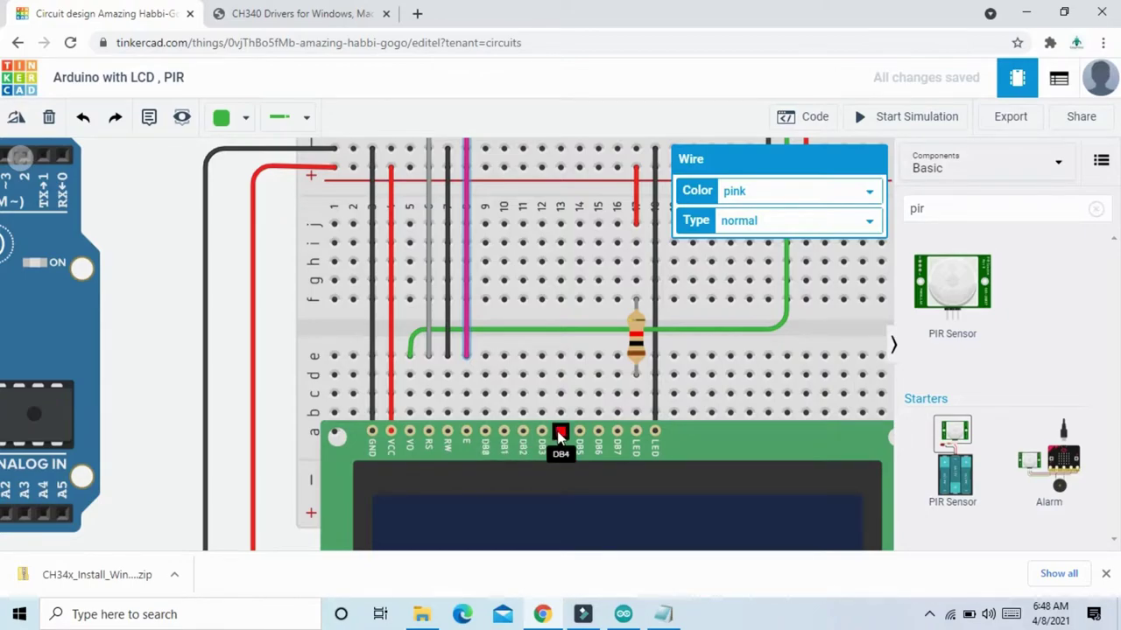
pyautogui.scroll(-1, 559, 435)
pyautogui.scroll(-1, 559, 435)
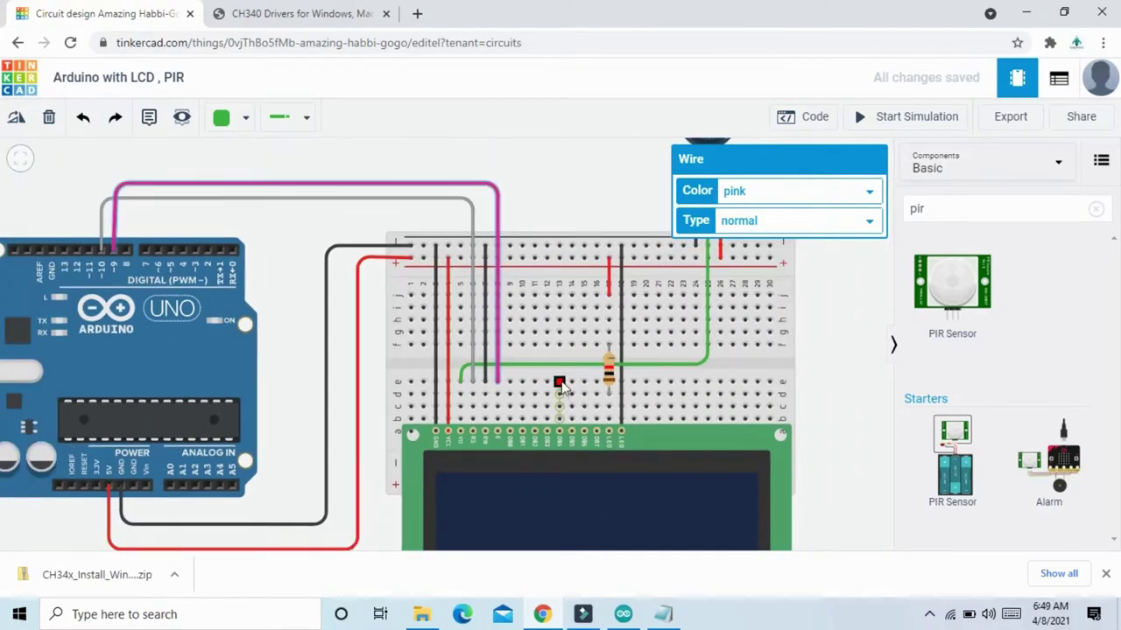
# - Route a wire from the LCD DB4 column to Arduino pin D8 and tidy the pink wire's corner
pyautogui.click(560, 383)
pyautogui.click(561, 160)
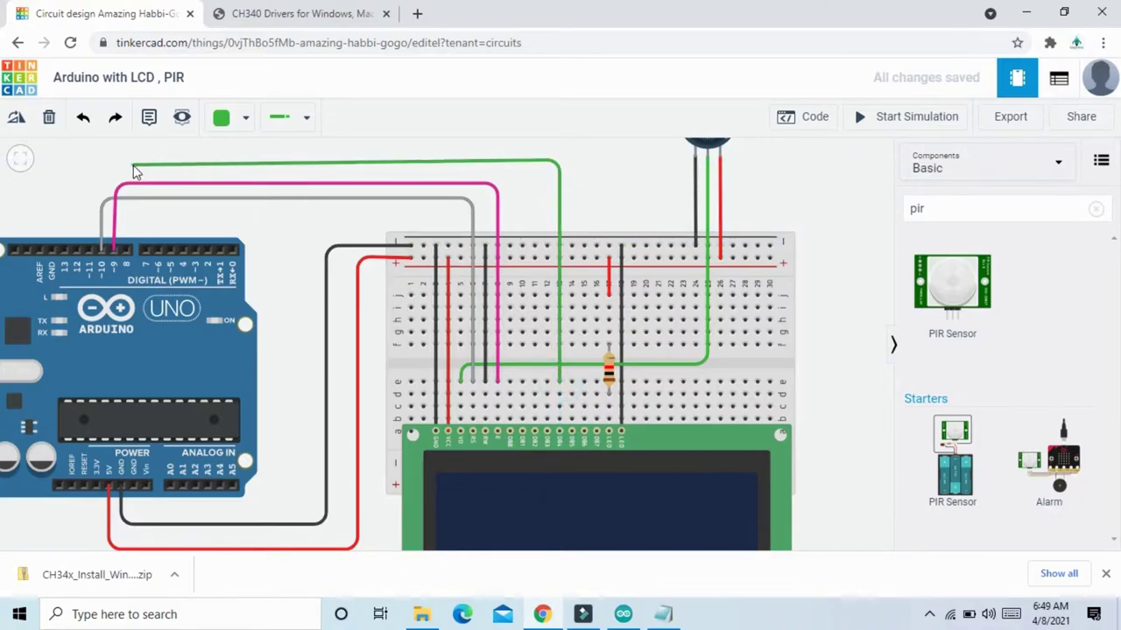
pyautogui.click(128, 160)
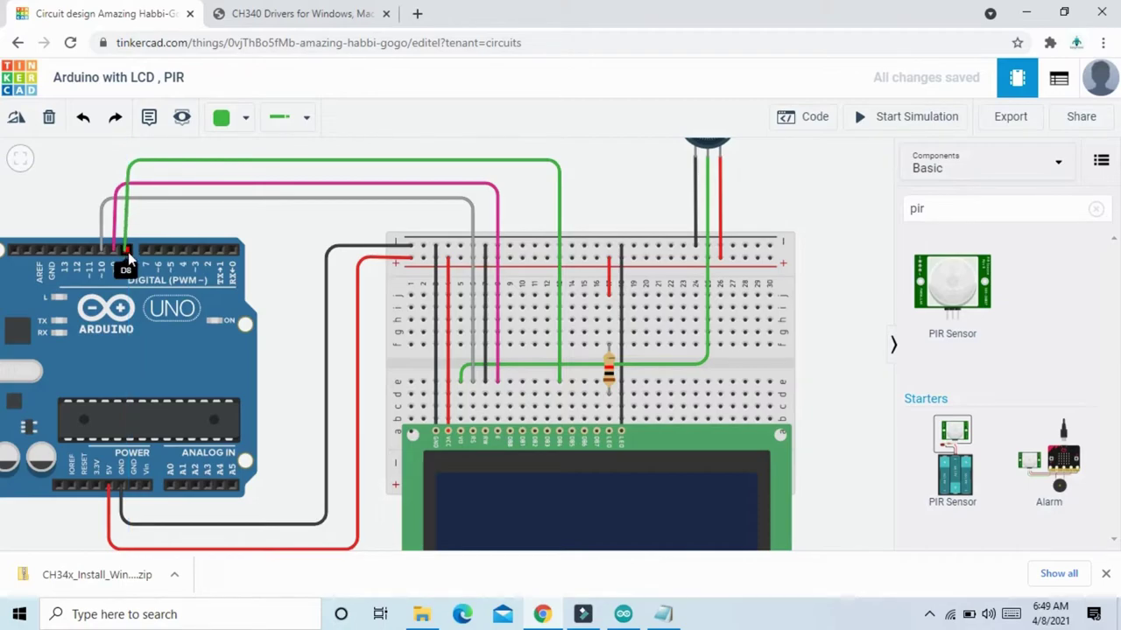
pyautogui.click(128, 252)
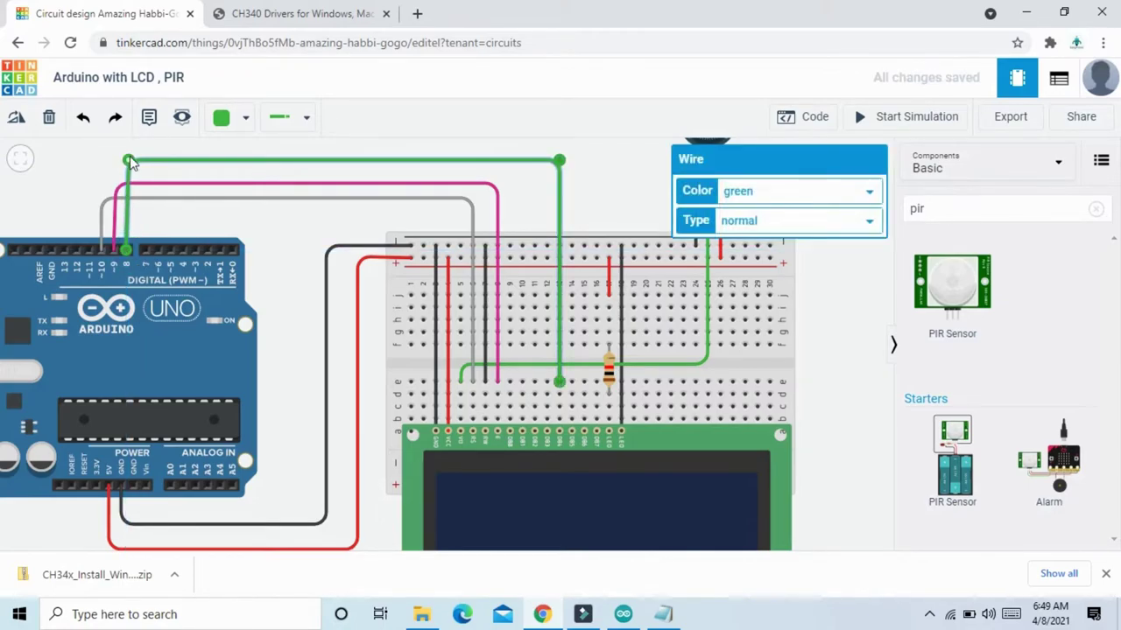
pyautogui.click(117, 185)
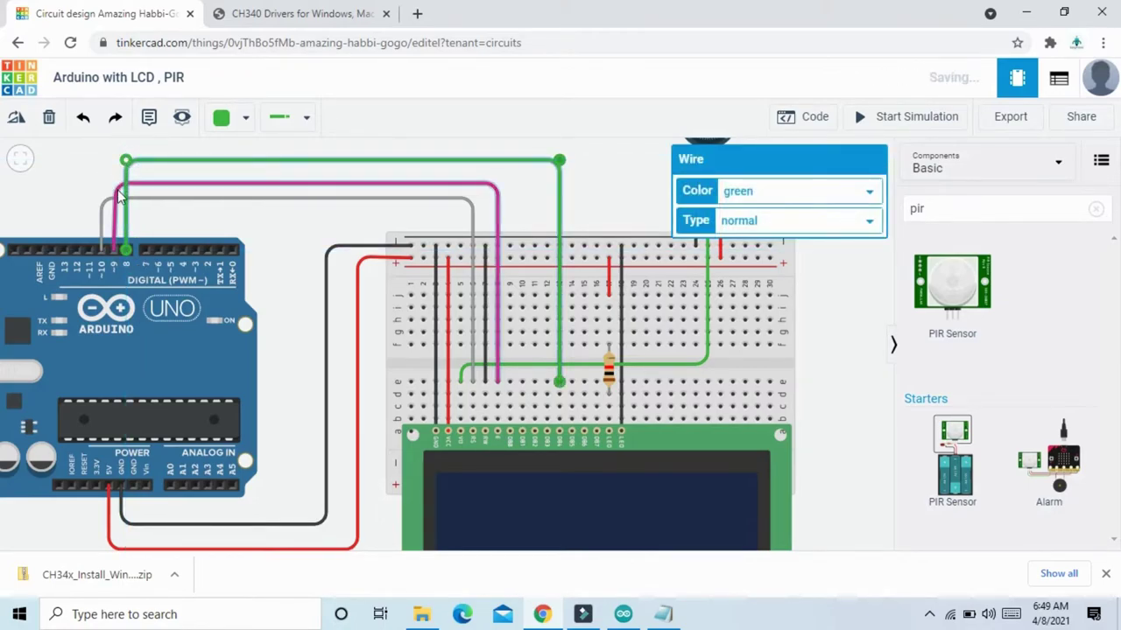
pyautogui.moveTo(117, 184); pyautogui.dragTo(113, 178)
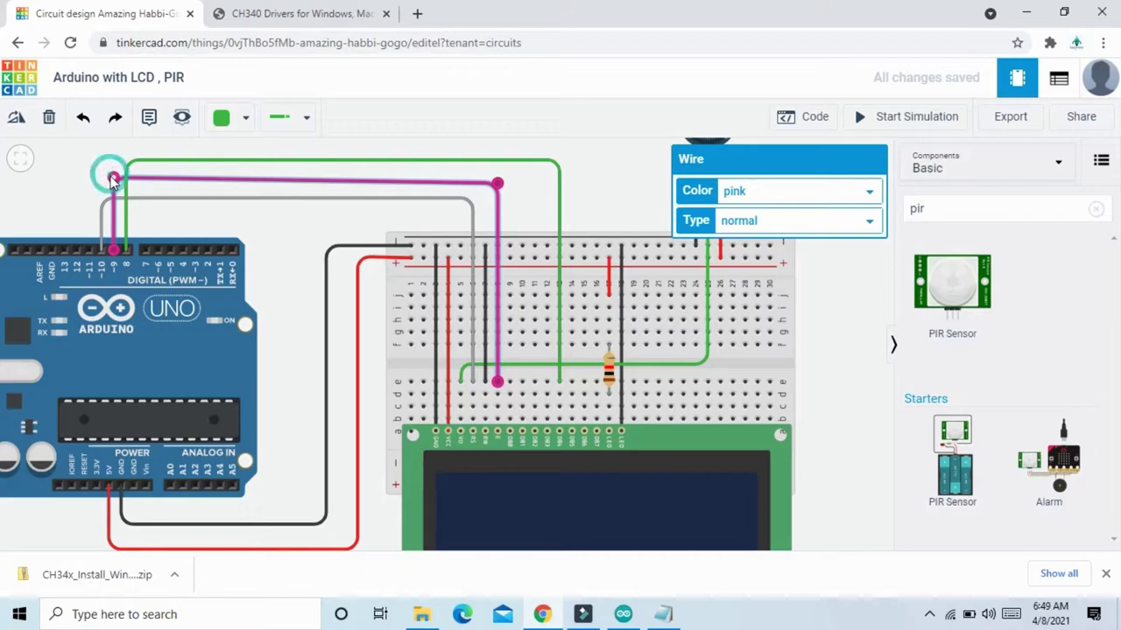
pyautogui.moveTo(112, 179); pyautogui.dragTo(113, 184)
# - Recolour the pin D8 wire blue
pyautogui.click(740, 192)
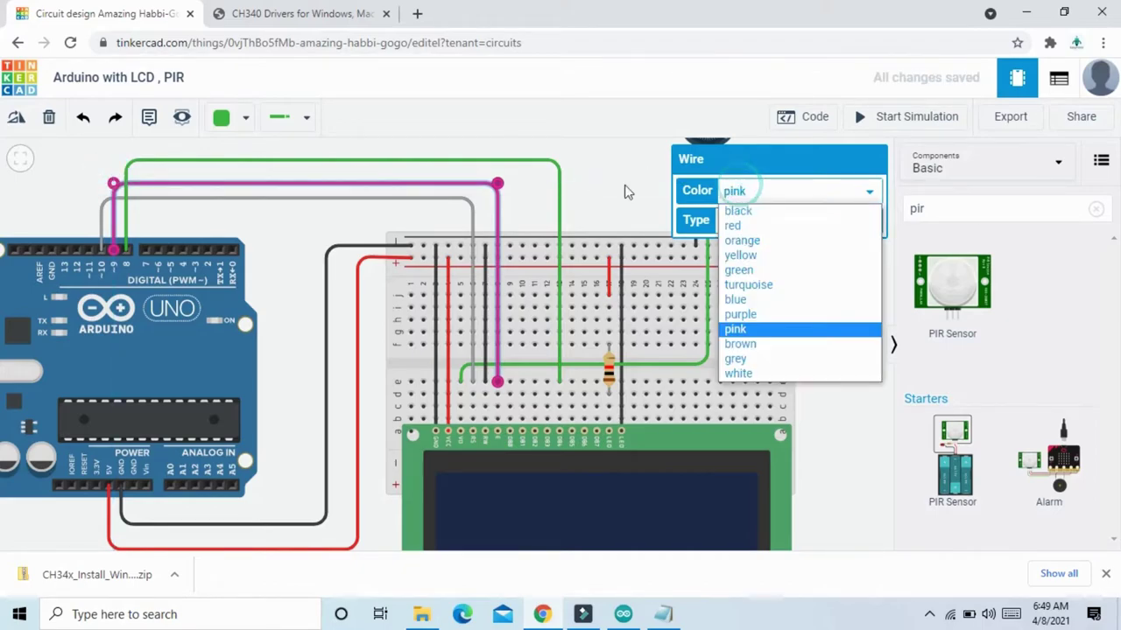
pyautogui.click(559, 191)
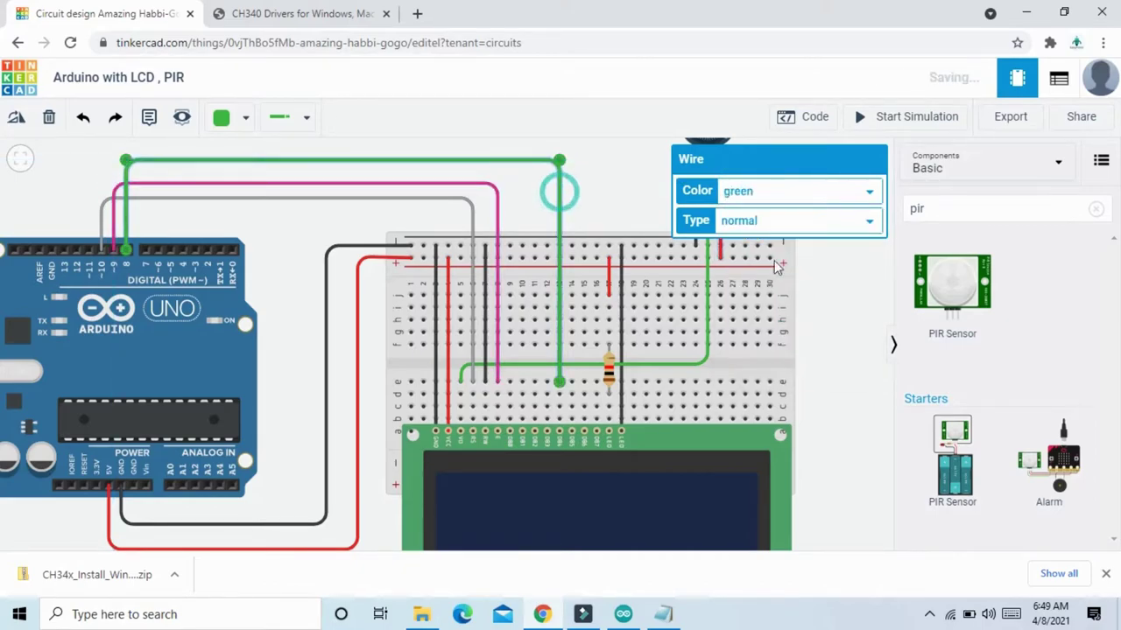
pyautogui.click(768, 192)
pyautogui.click(749, 302)
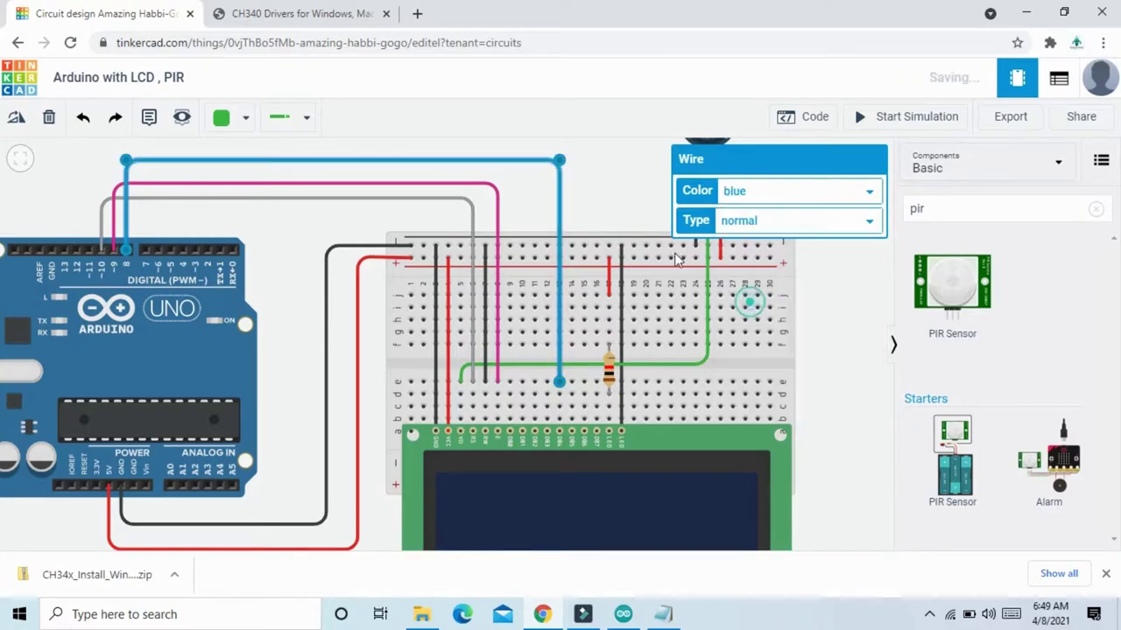
pyautogui.click(613, 208)
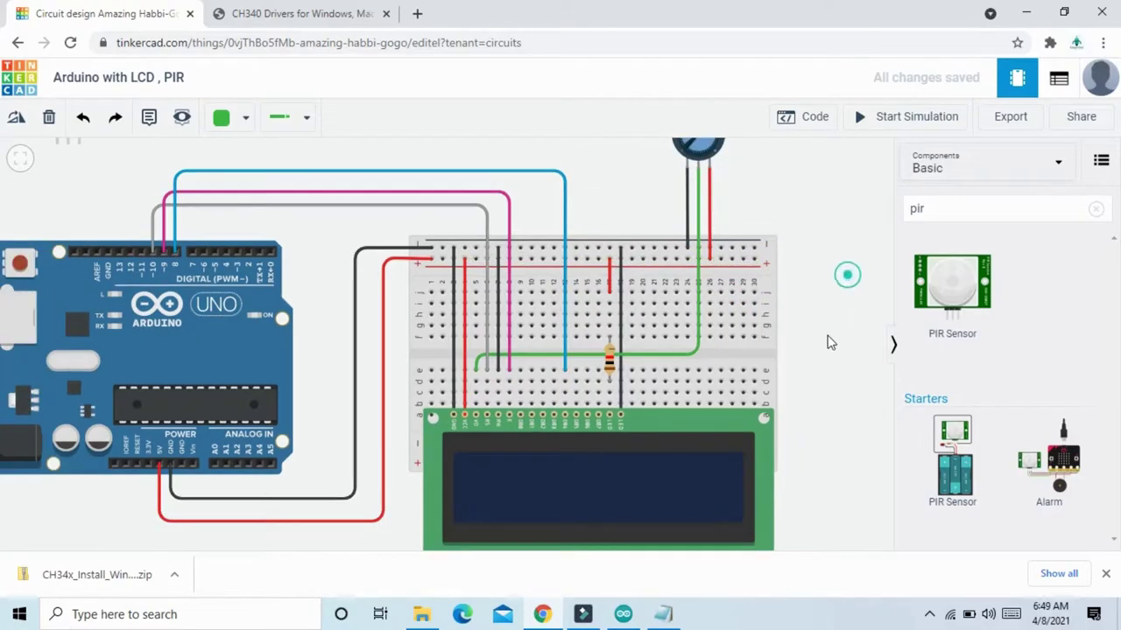
# - Run a turquoise wire from an LCD data column on the breadboard to Arduino pin D7
pyautogui.scroll(-1, 818, 350)
pyautogui.moveTo(543, 491); pyautogui.dragTo(566, 460)
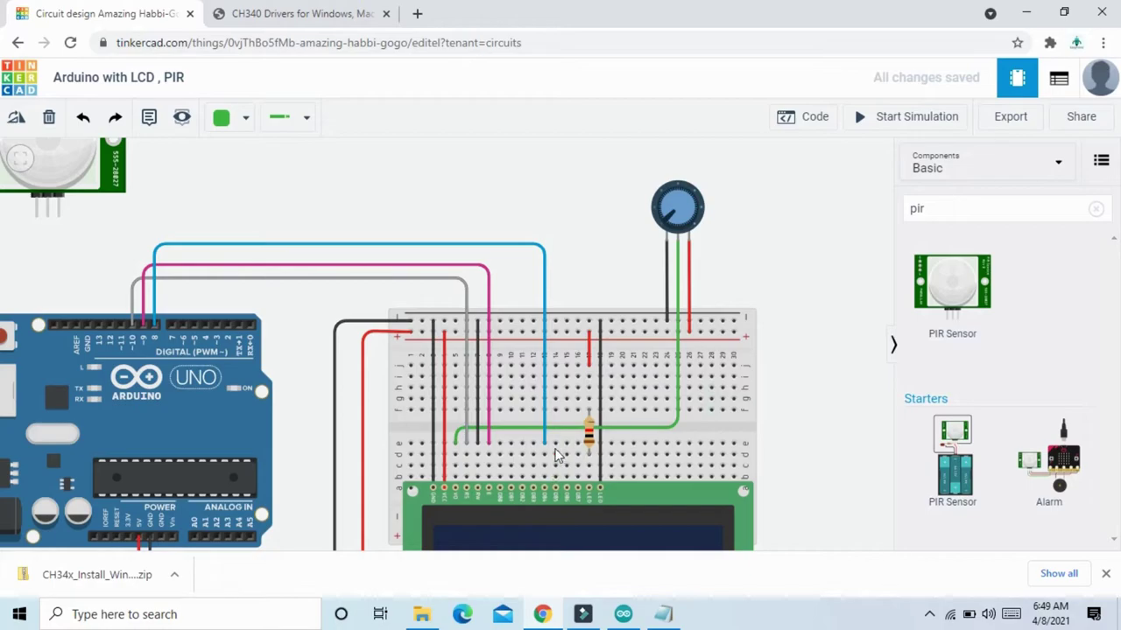
pyautogui.click(555, 445)
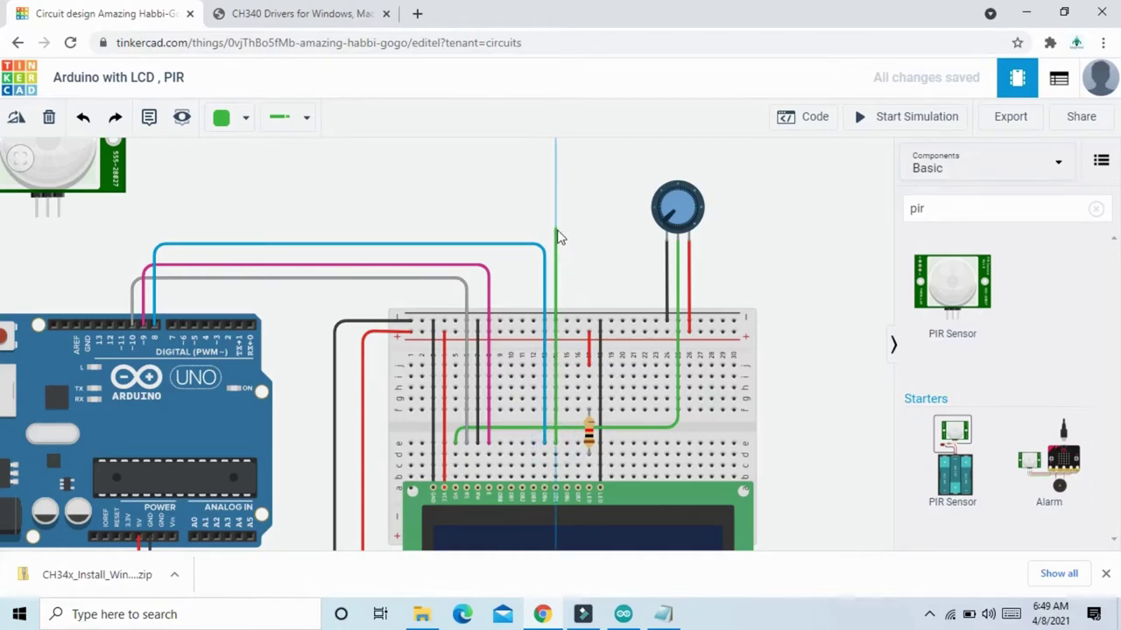
pyautogui.click(556, 231)
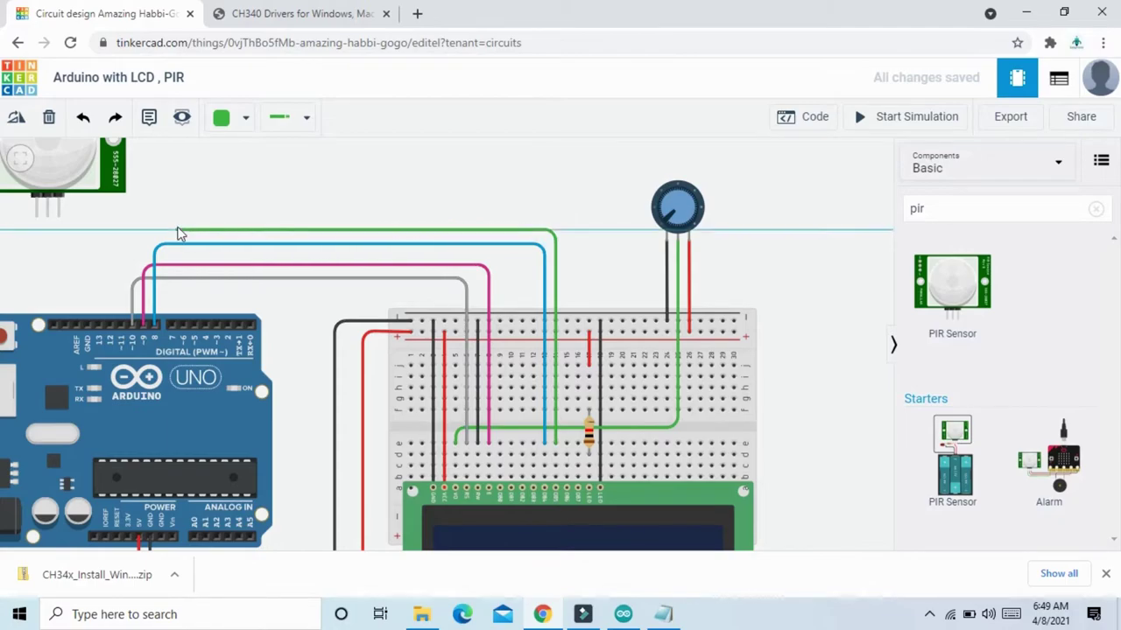
pyautogui.click(176, 231)
pyautogui.click(171, 325)
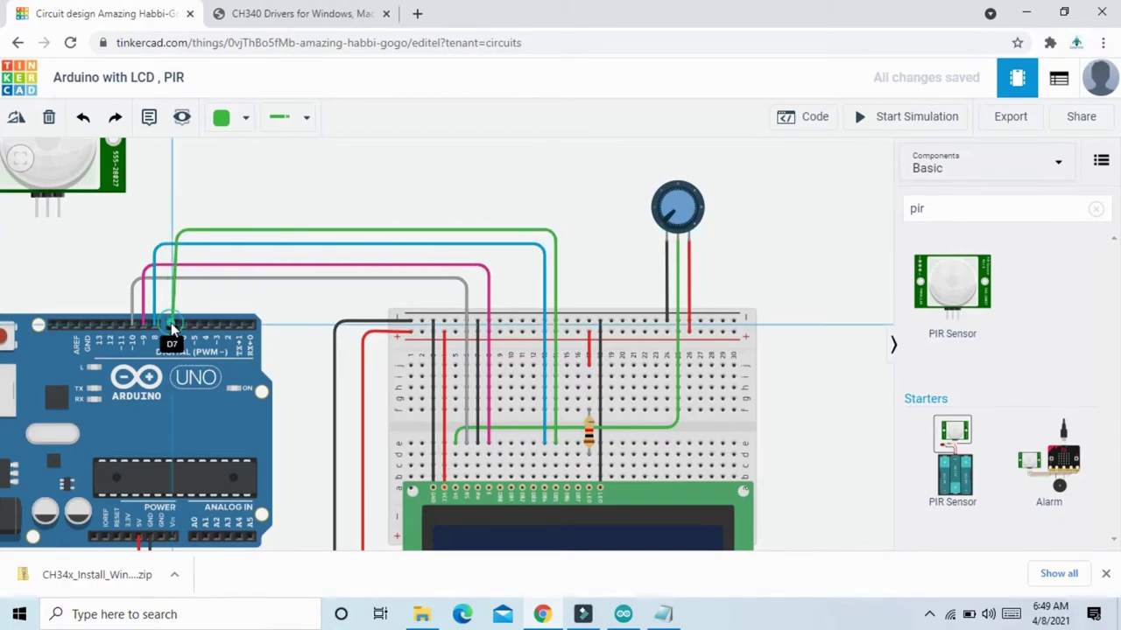
pyautogui.moveTo(176, 231); pyautogui.dragTo(173, 231)
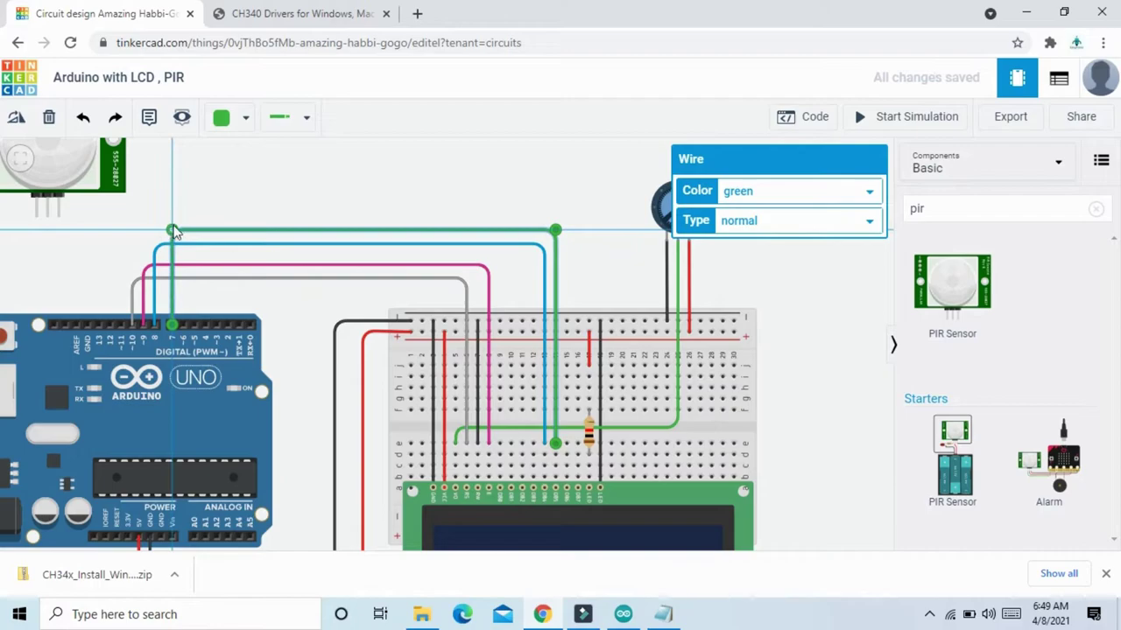
pyautogui.click(723, 192)
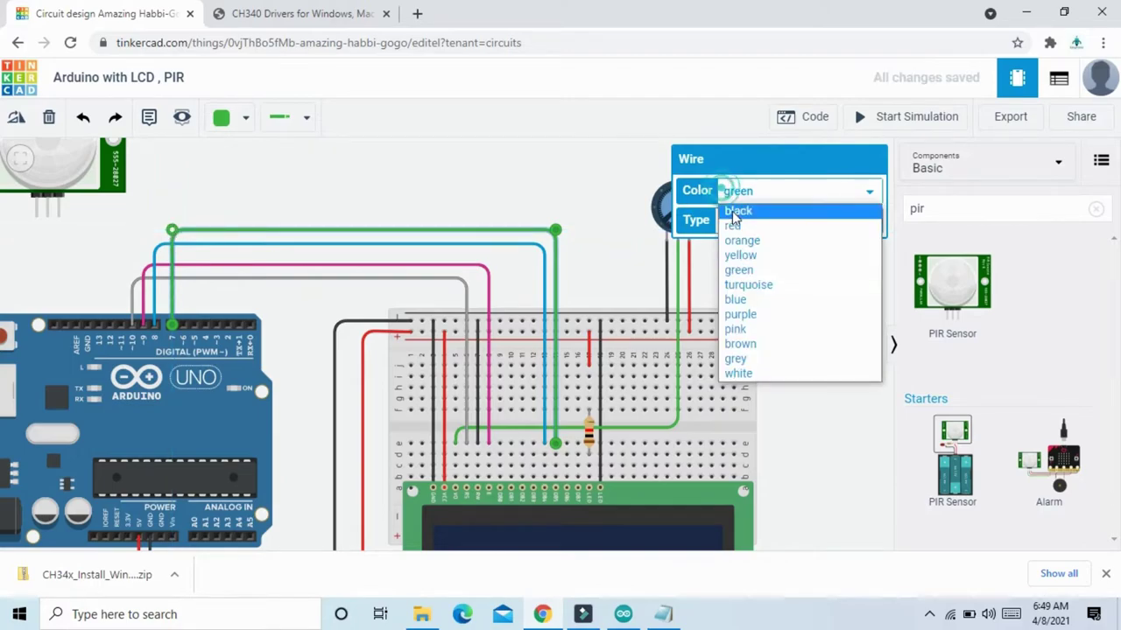
pyautogui.click(750, 286)
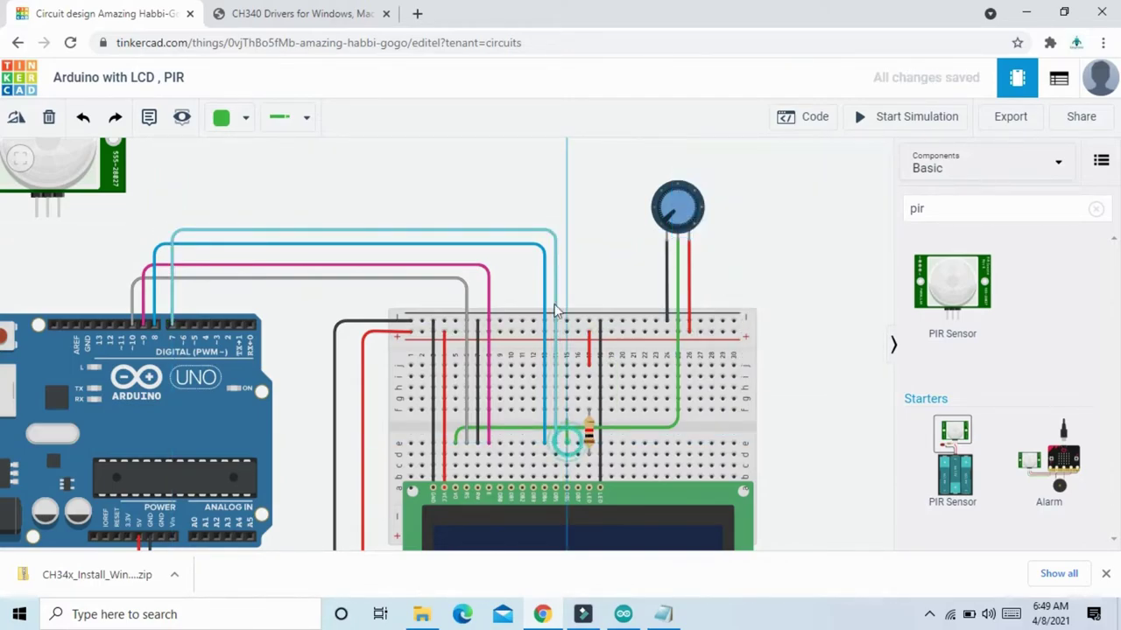
# - Run an orange wire from the next data column to Arduino pin D6
pyautogui.click(565, 211)
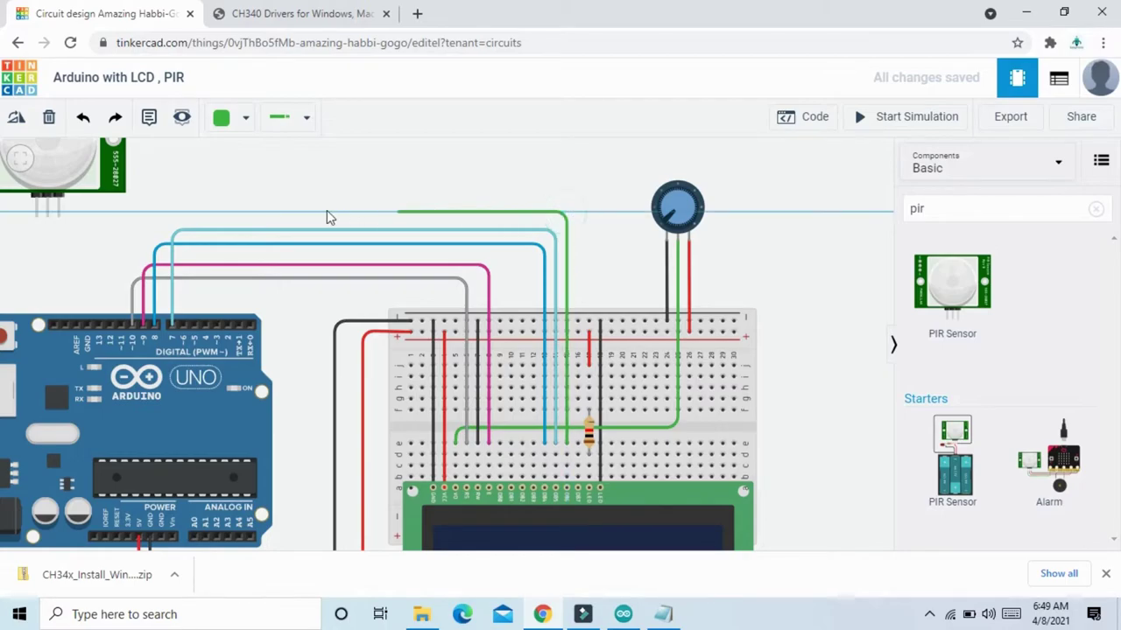
pyautogui.click(195, 211)
pyautogui.click(183, 322)
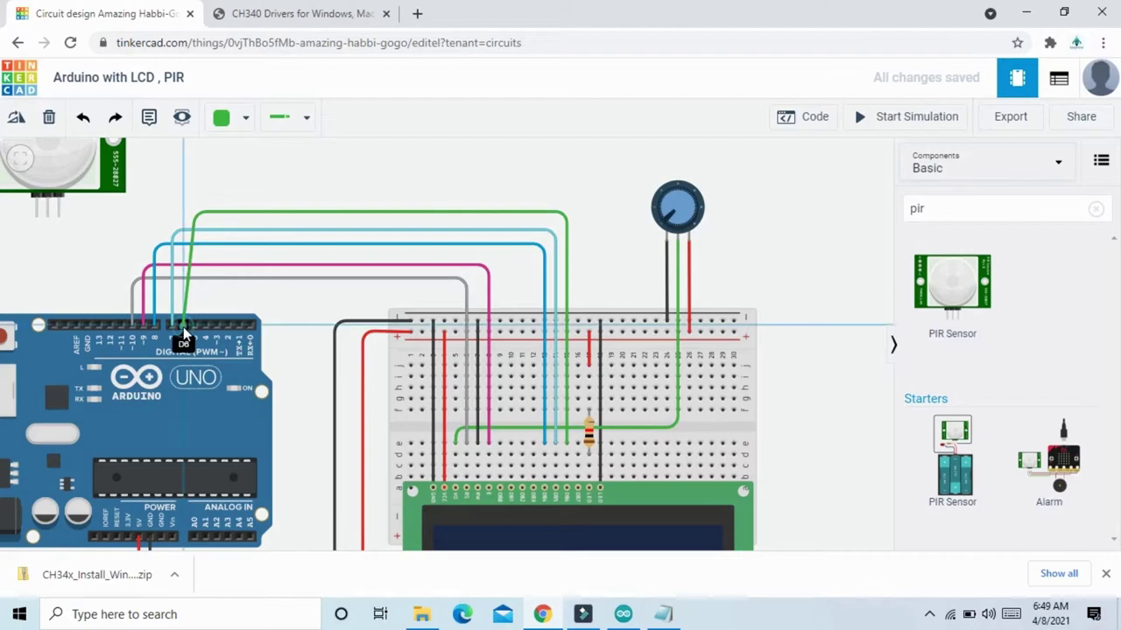
pyautogui.moveTo(195, 211); pyautogui.dragTo(186, 213)
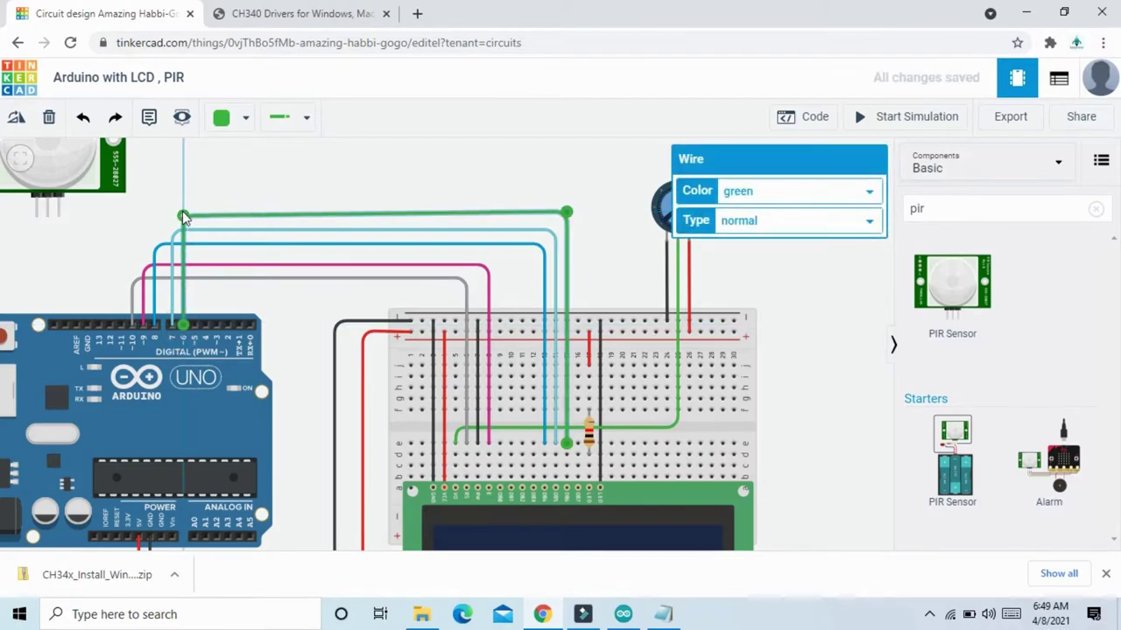
pyautogui.click(182, 218)
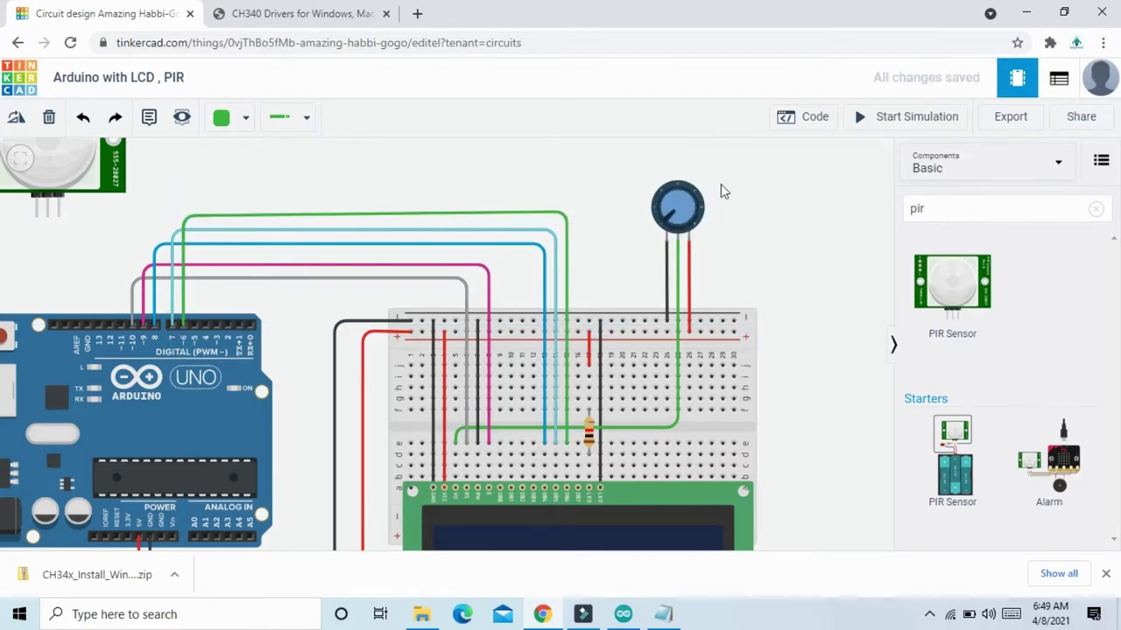
pyautogui.click(543, 216)
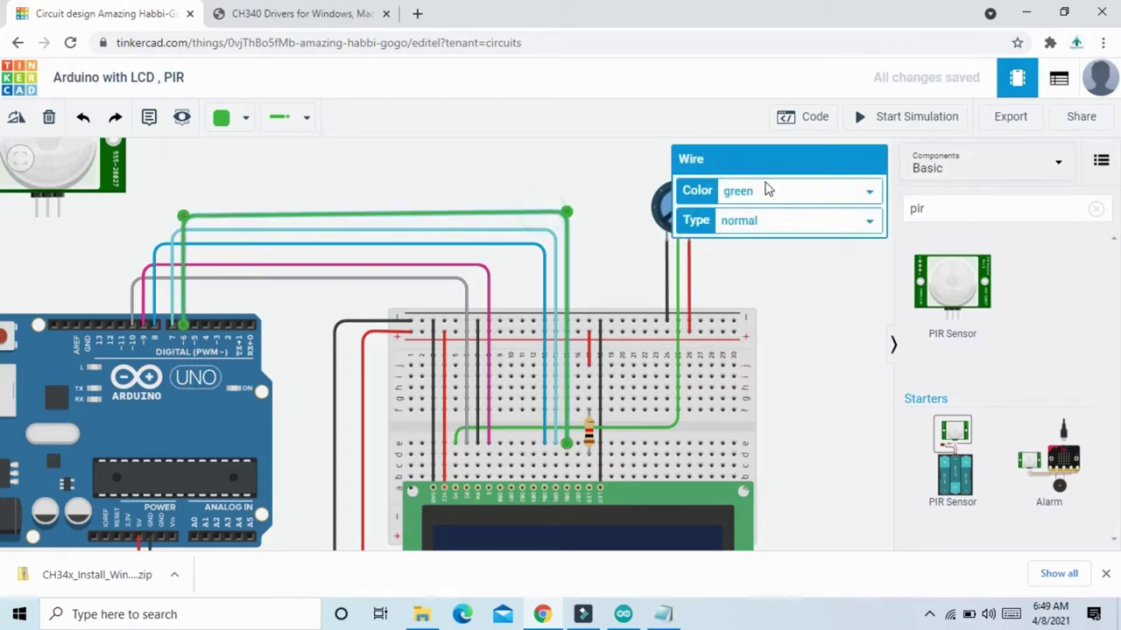
pyautogui.click(762, 190)
pyautogui.click(758, 242)
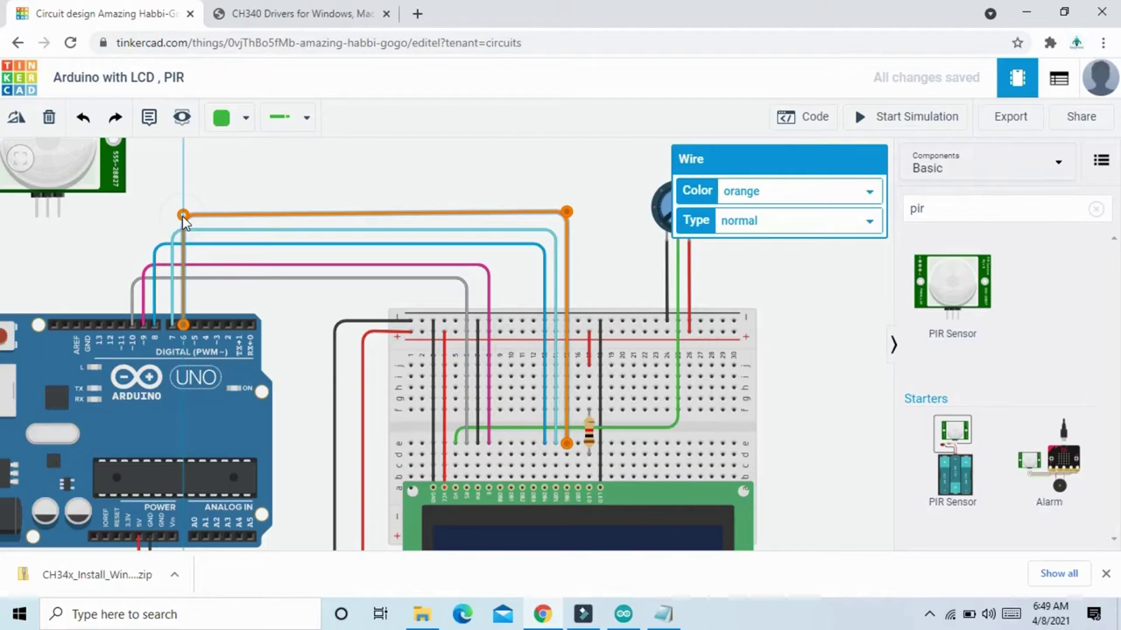
pyautogui.moveTo(183, 216); pyautogui.dragTo(183, 212)
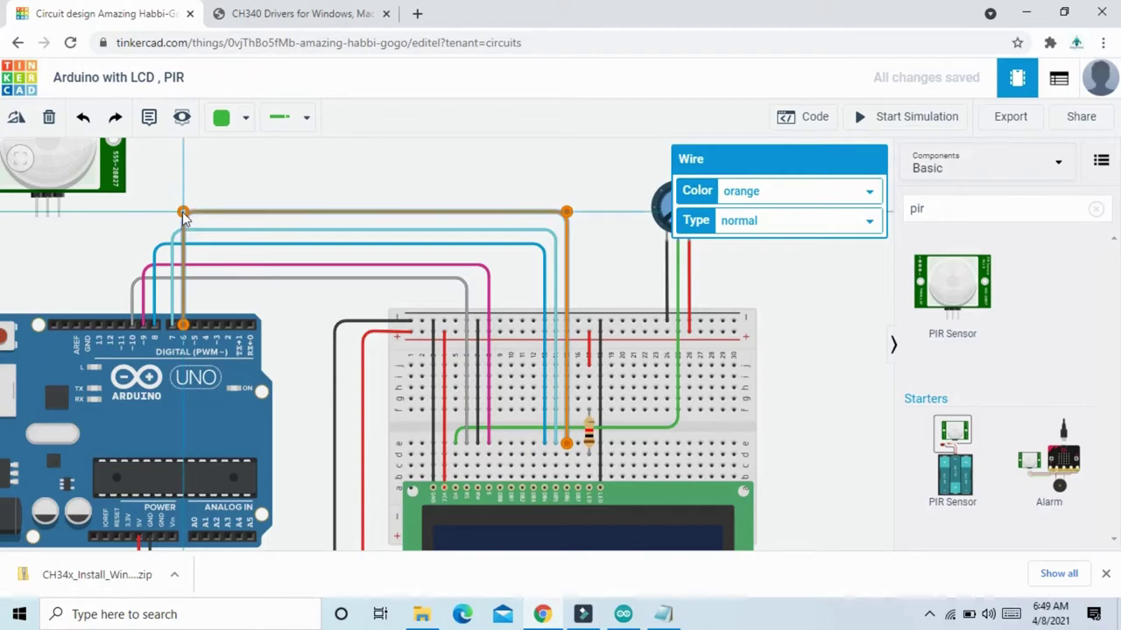
# - Run a green wire from the resistor's column to Arduino pin D5
pyautogui.click(579, 446)
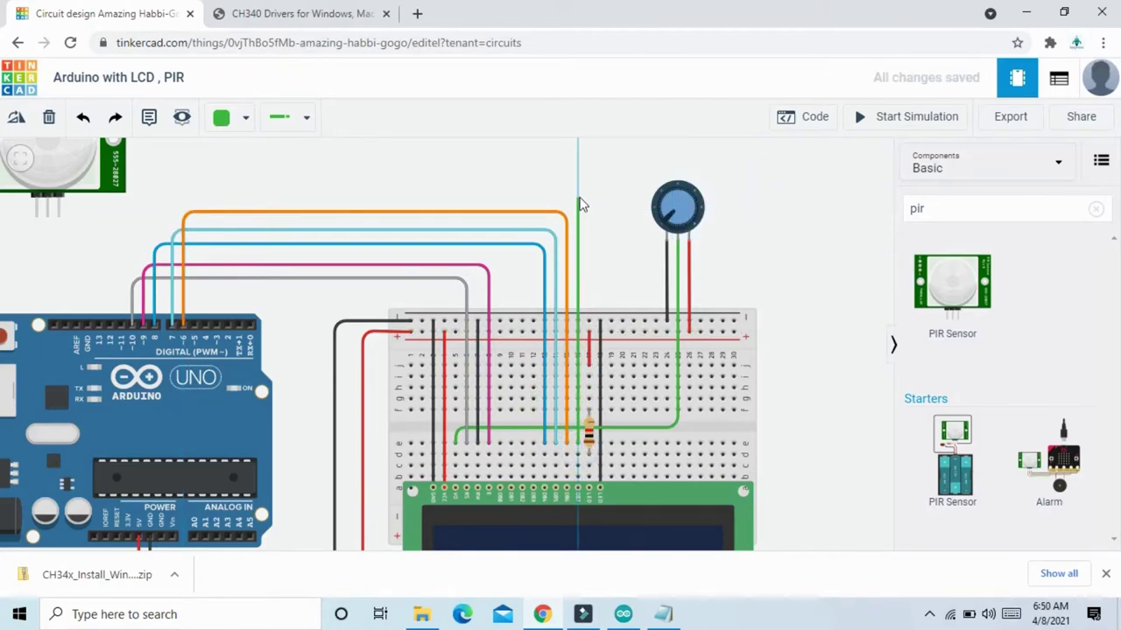
pyautogui.click(577, 192)
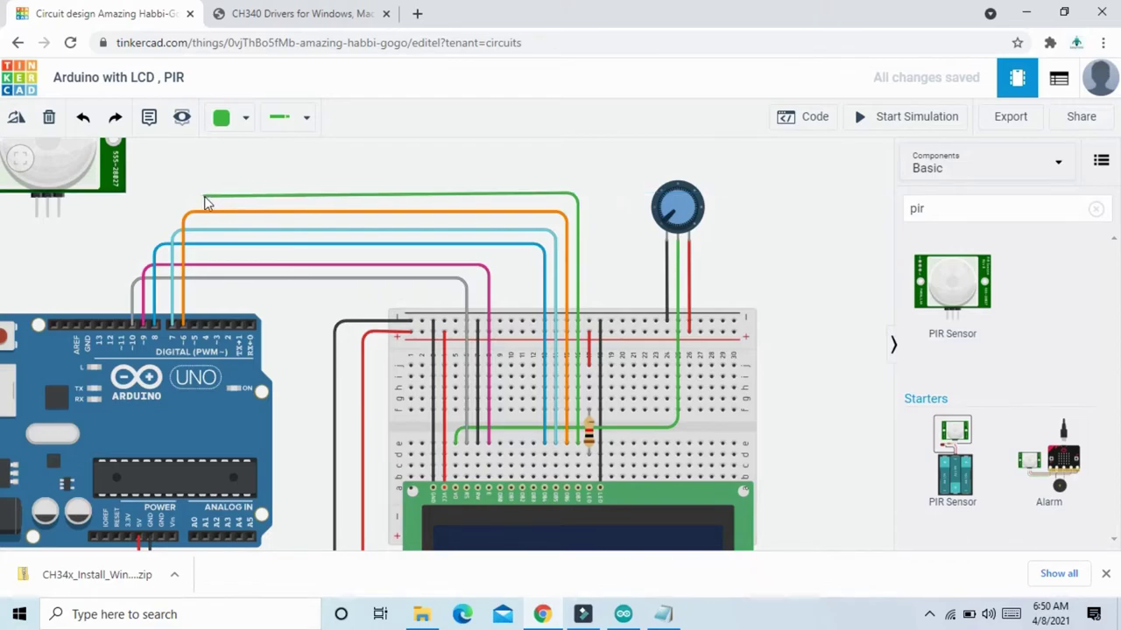
pyautogui.click(204, 196)
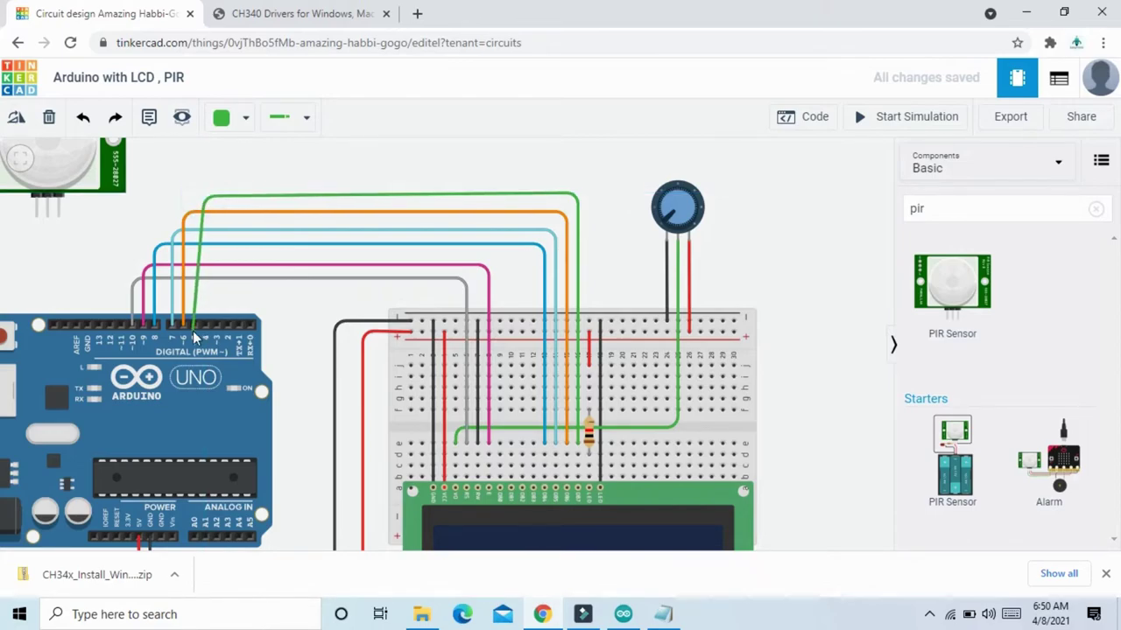
pyautogui.click(195, 330)
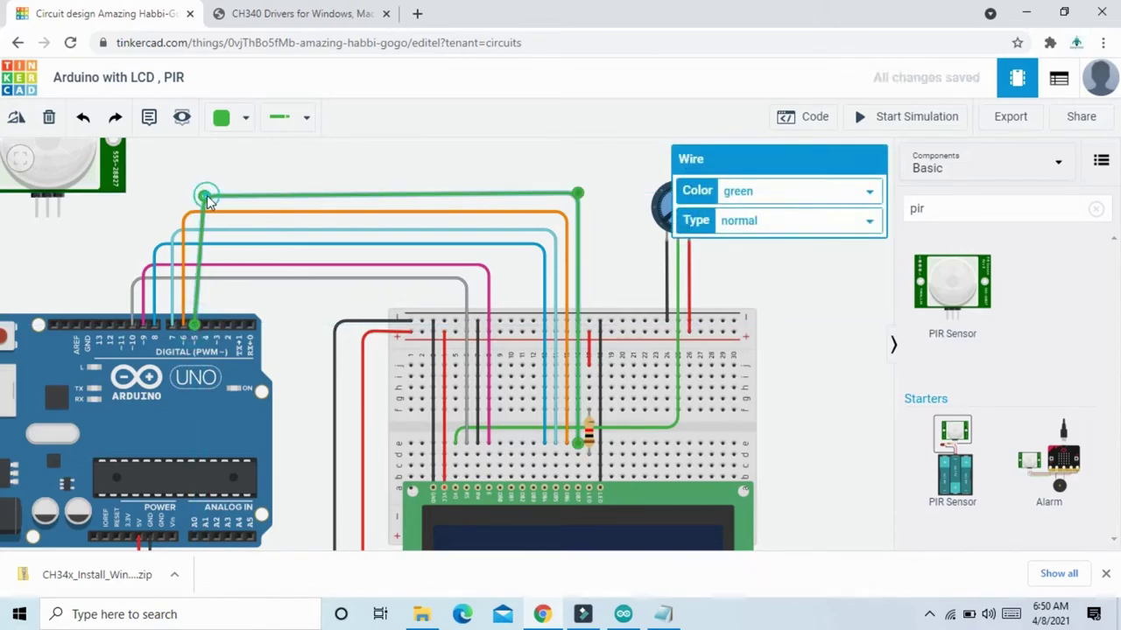
pyautogui.moveTo(205, 196); pyautogui.dragTo(200, 202)
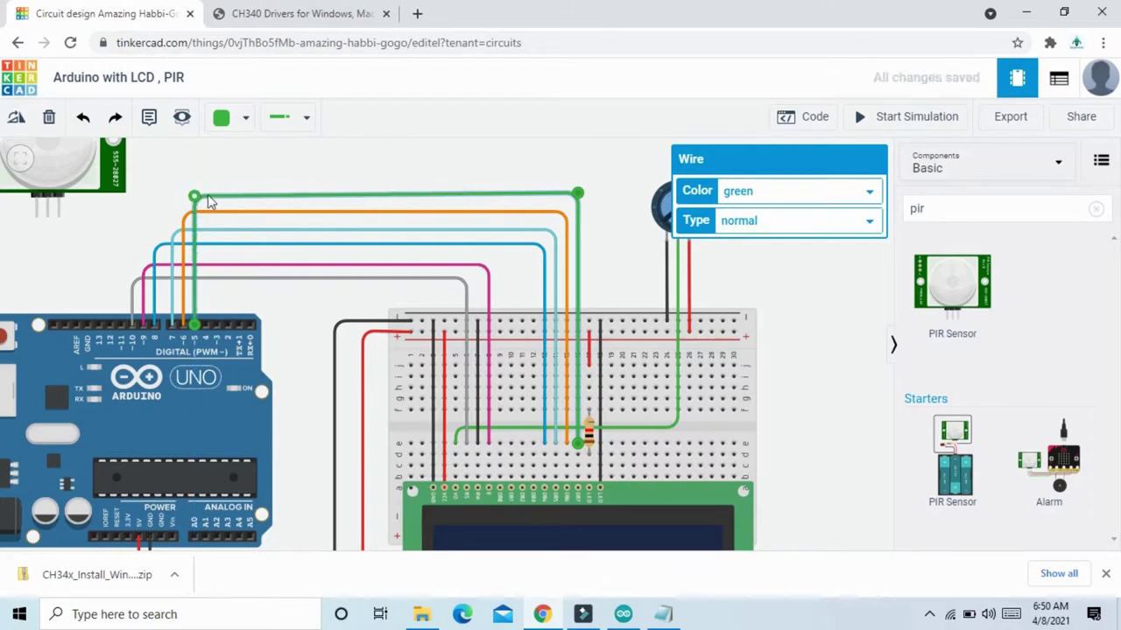
pyautogui.moveTo(196, 202); pyautogui.dragTo(194, 195)
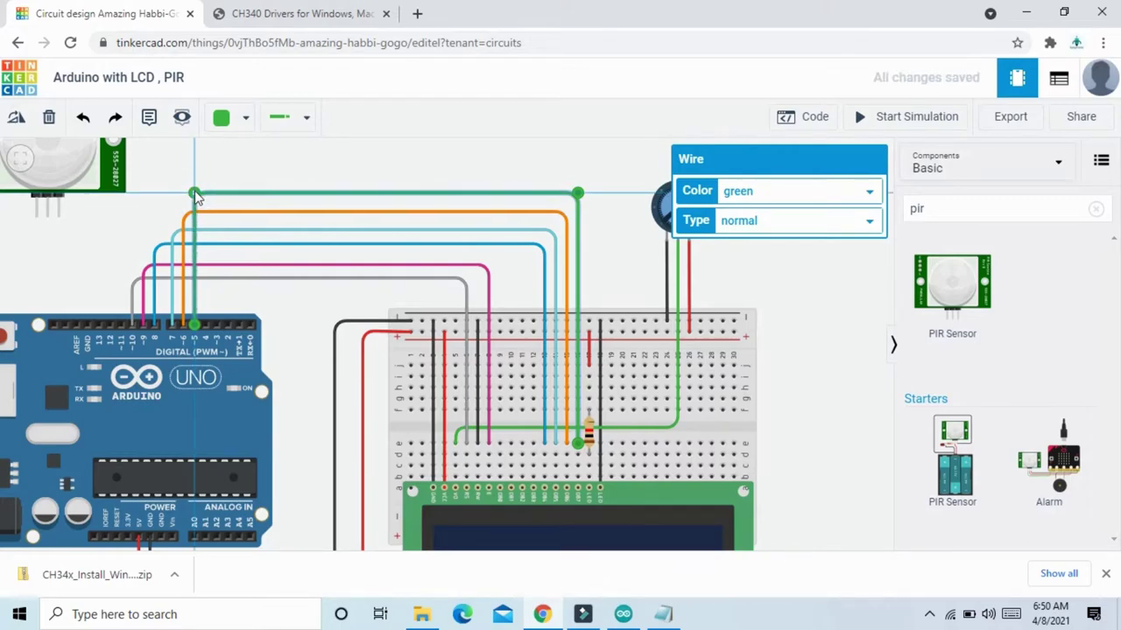
pyautogui.click(796, 297)
# - Move the PIR sensor higher on the canvas, above the Arduino
pyautogui.scroll(-2, 796, 300)
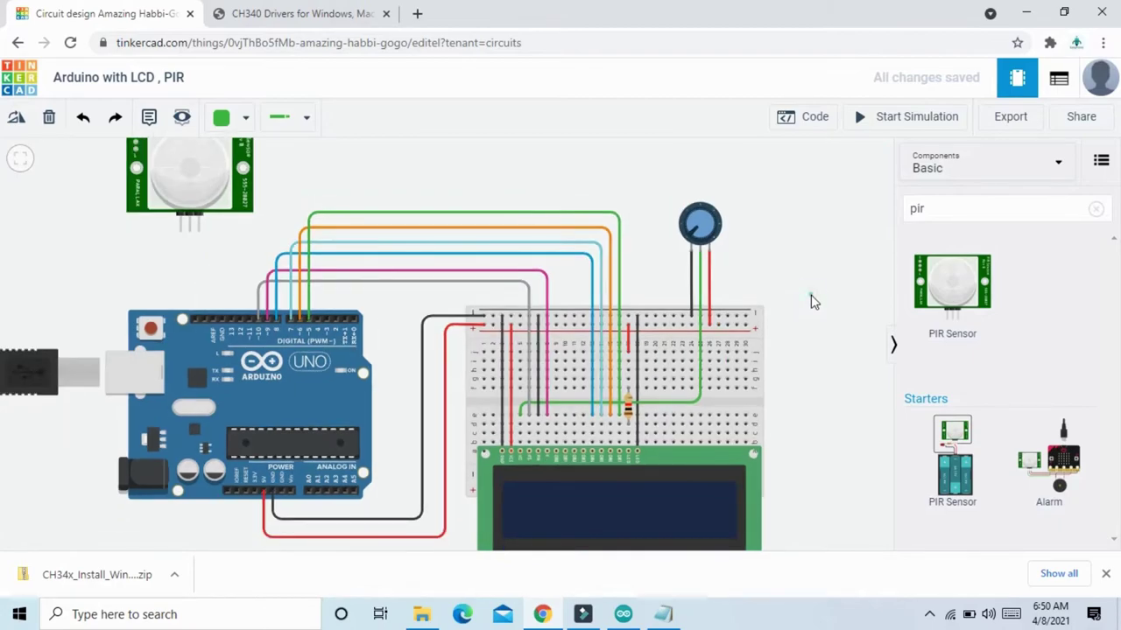
pyautogui.moveTo(810, 301); pyautogui.dragTo(797, 332)
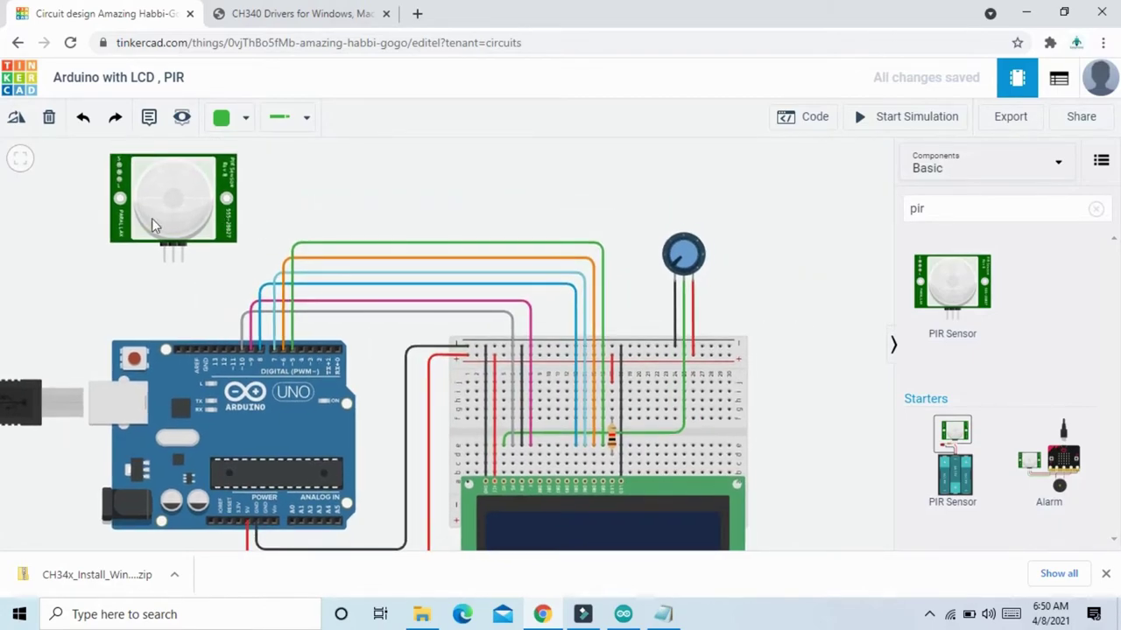
pyautogui.moveTo(167, 212); pyautogui.dragTo(152, 163)
pyautogui.scroll(-2, 289, 194)
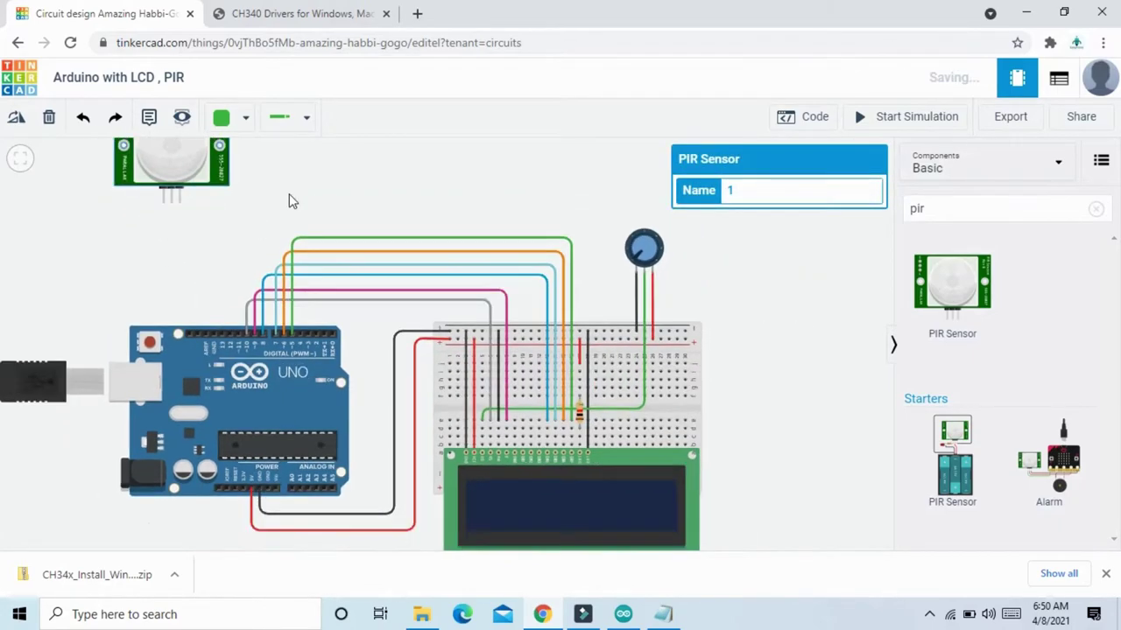
pyautogui.moveTo(718, 285); pyautogui.dragTo(679, 303)
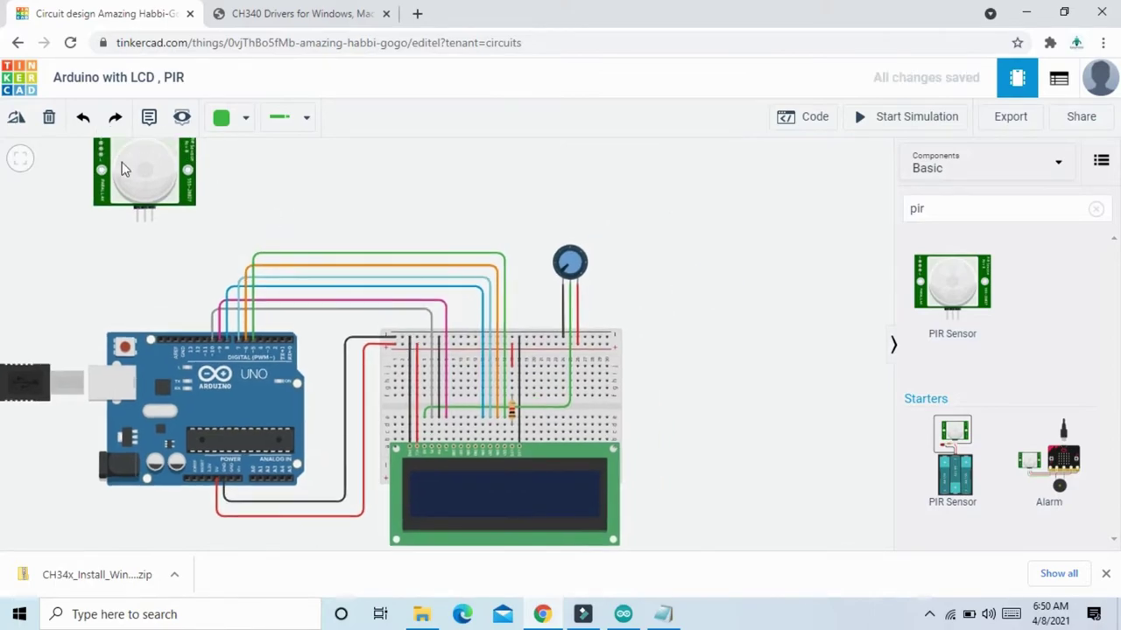
pyautogui.click(166, 177)
pyautogui.moveTo(168, 208); pyautogui.dragTo(166, 190)
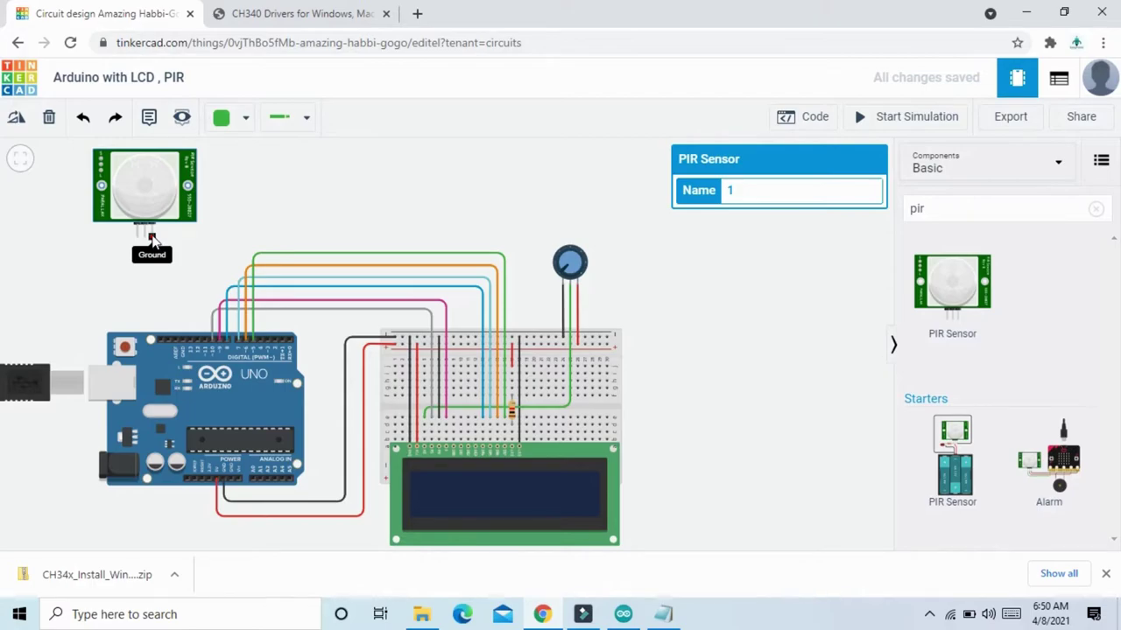
# - Wire the PIR ground pin to the Arduino GND pin and make the wire black
pyautogui.moveTo(151, 238); pyautogui.dragTo(153, 269)
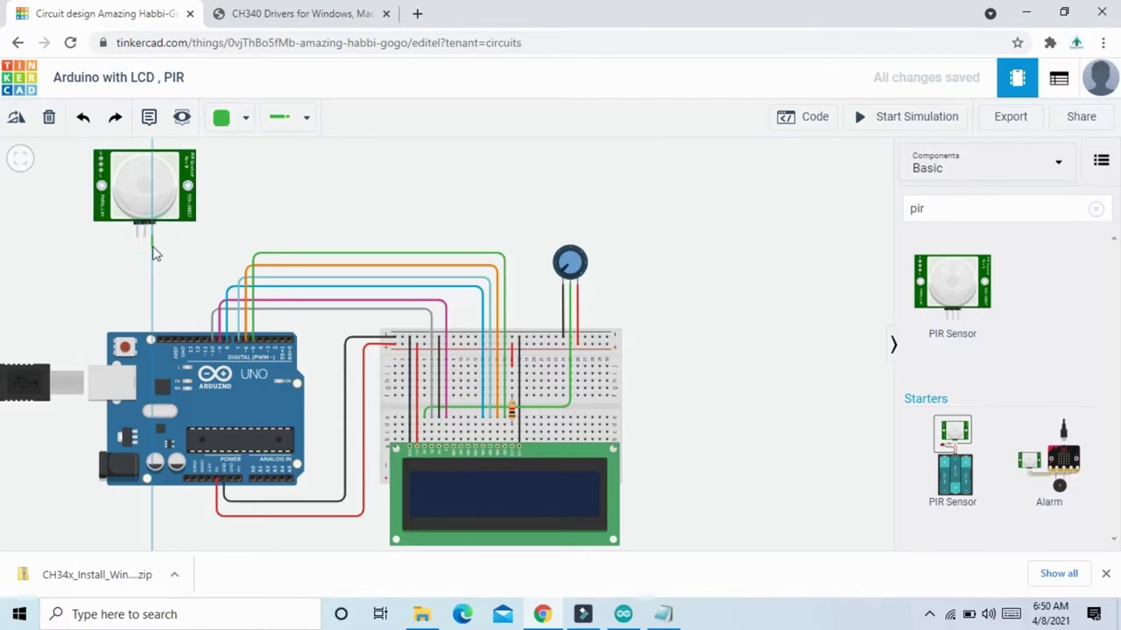
pyautogui.click(153, 246)
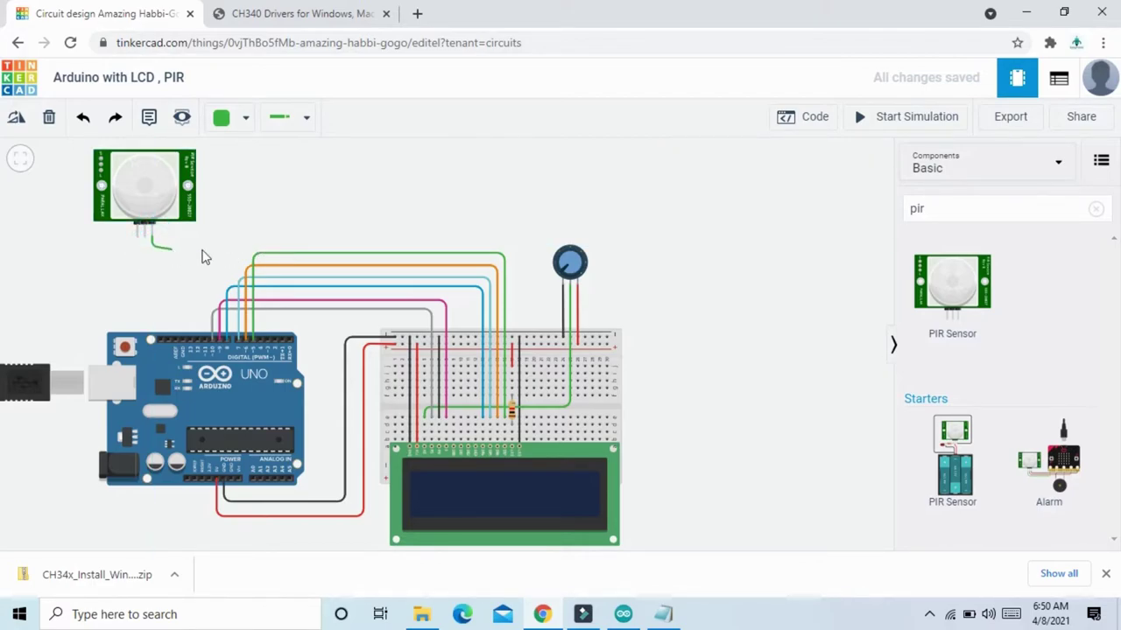
pyautogui.click(153, 233)
pyautogui.click(153, 301)
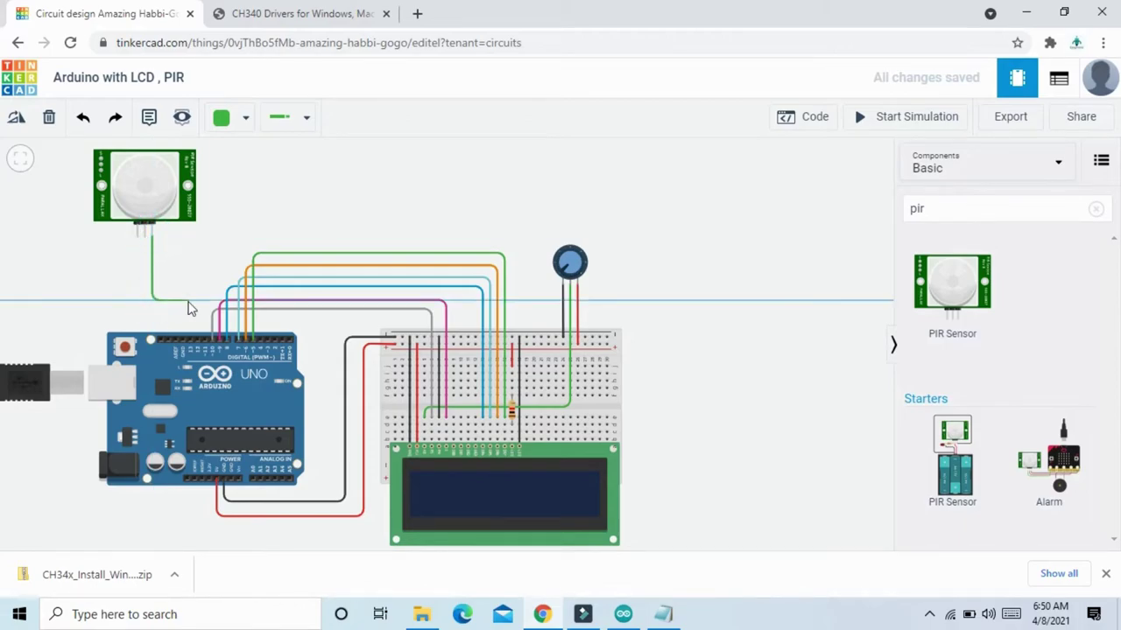
pyautogui.click(184, 302)
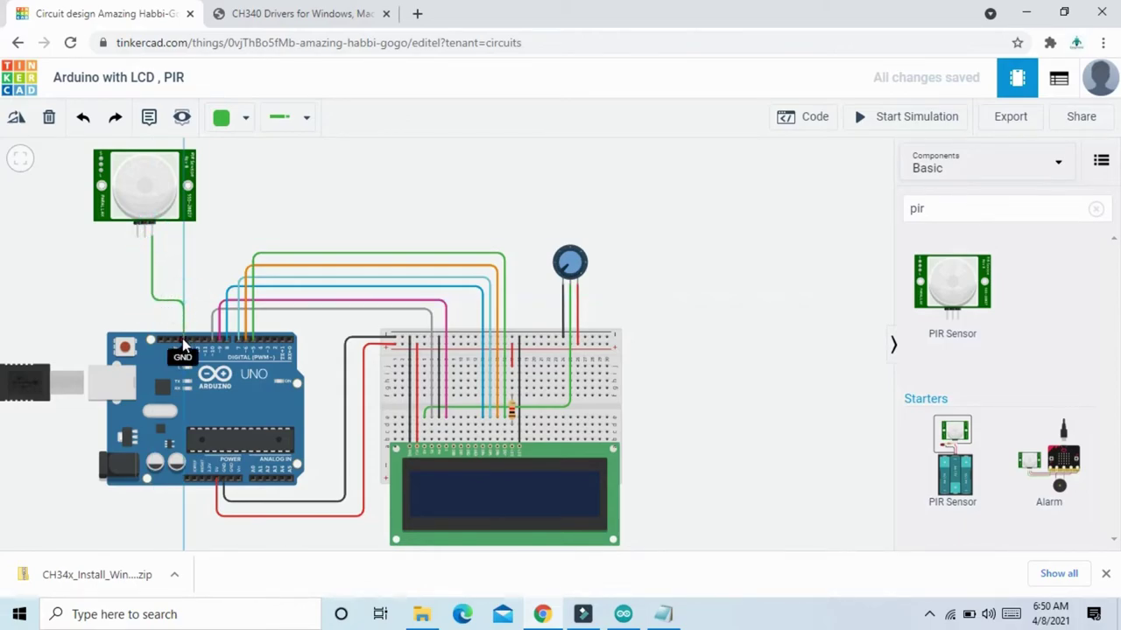
pyautogui.click(183, 339)
pyautogui.click(729, 191)
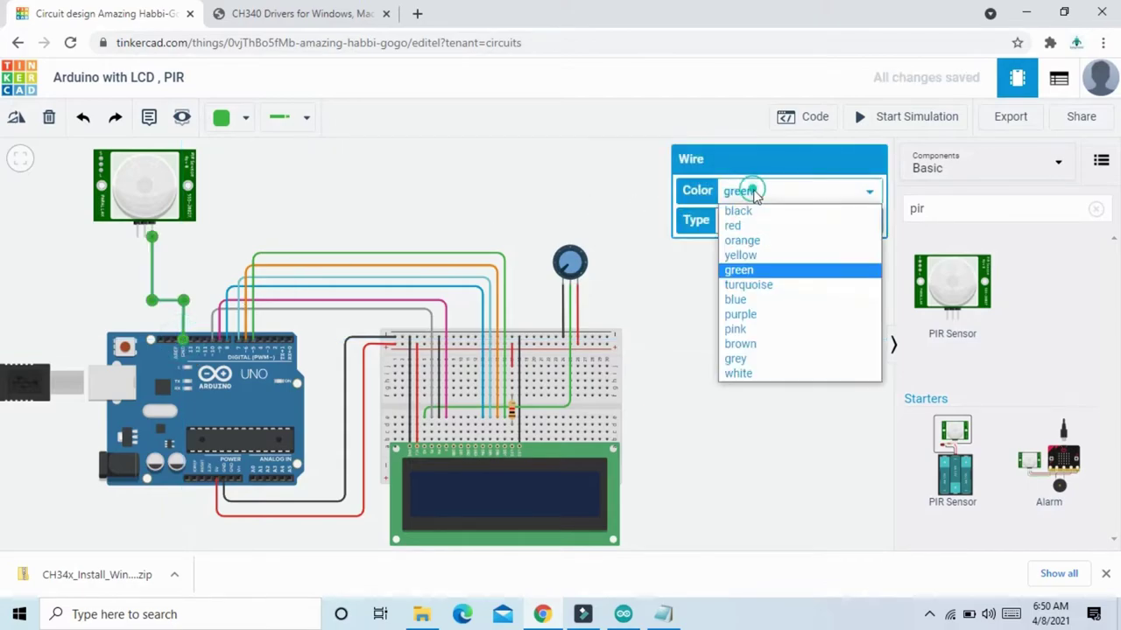
pyautogui.click(755, 216)
pyautogui.scroll(2, 394, 223)
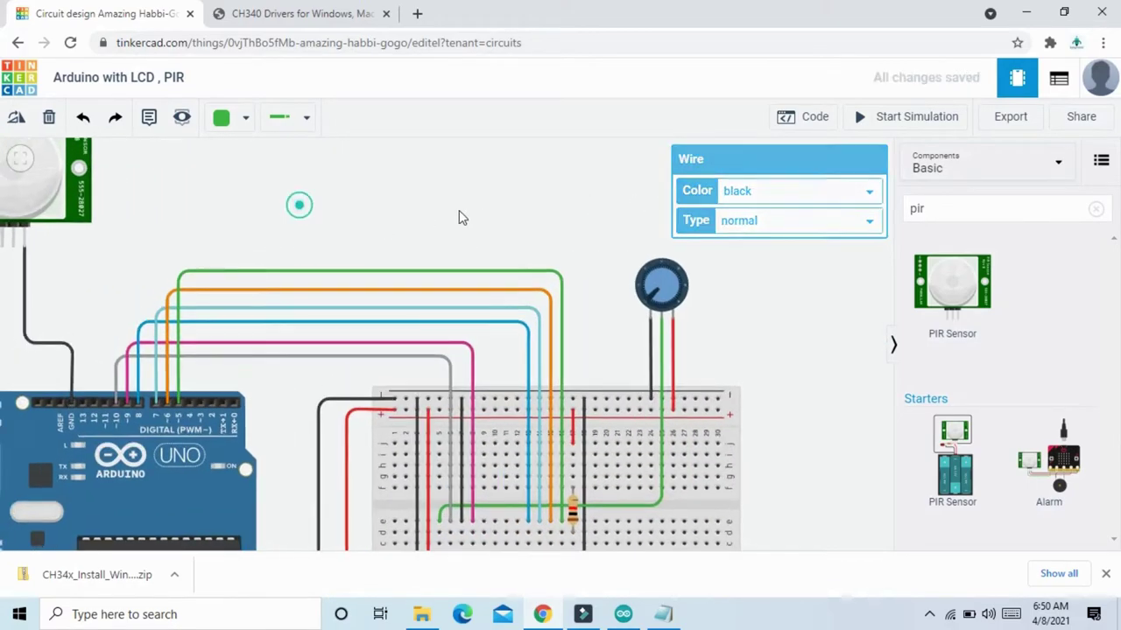
pyautogui.moveTo(112, 330); pyautogui.dragTo(331, 341)
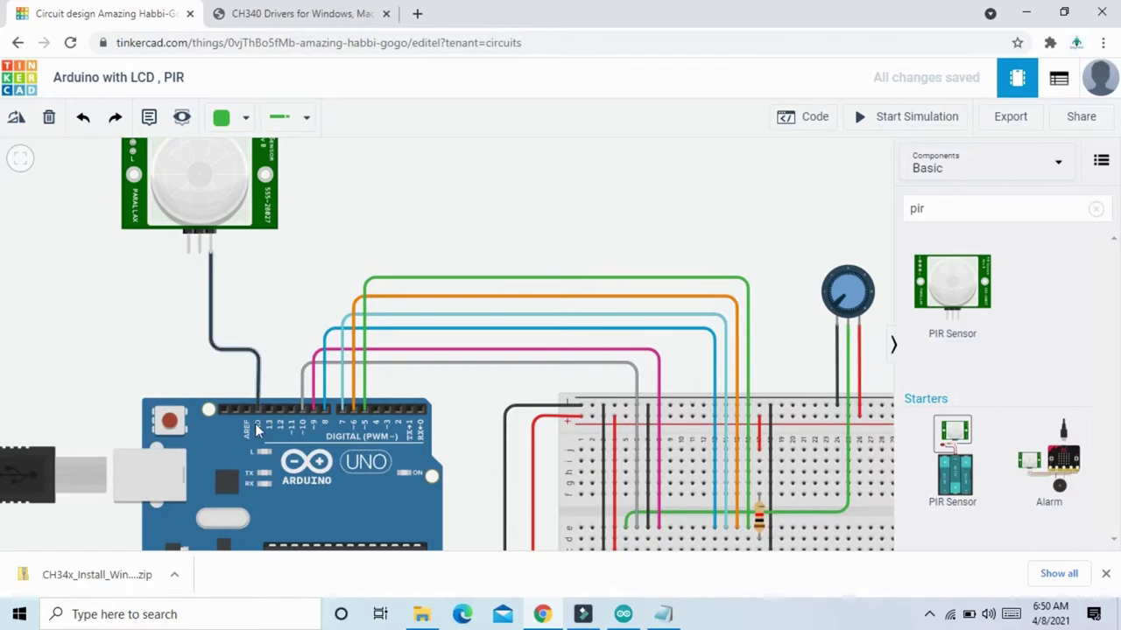
pyautogui.moveTo(547, 231); pyautogui.dragTo(548, 156)
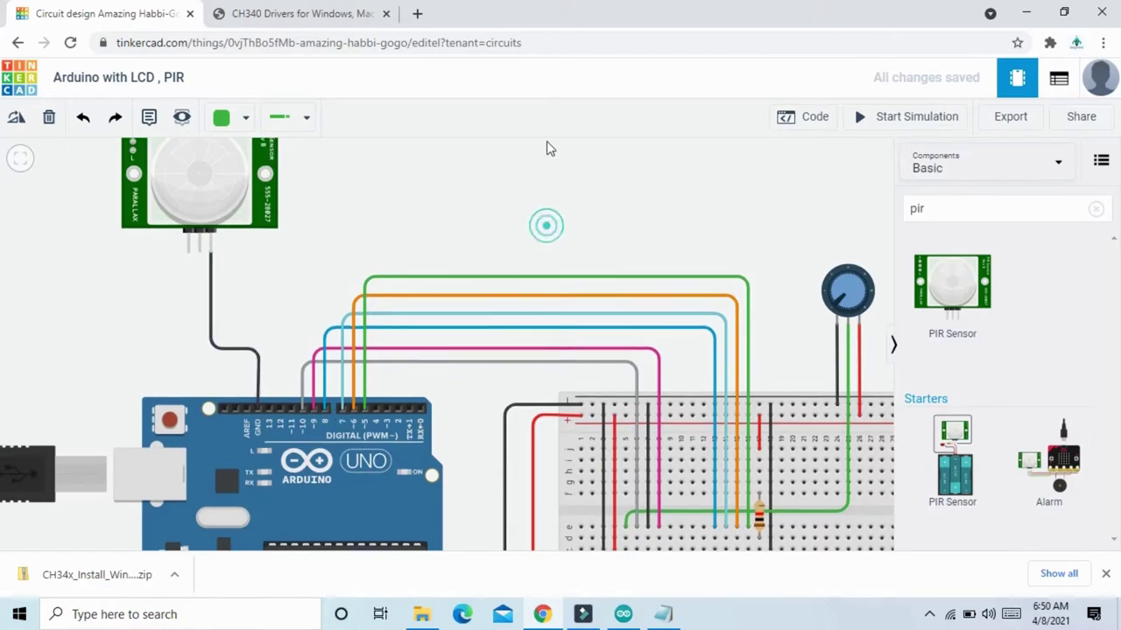
# - Zoom in and nudge the PIR sensor slightly upward
pyautogui.scroll(2, 344, 498)
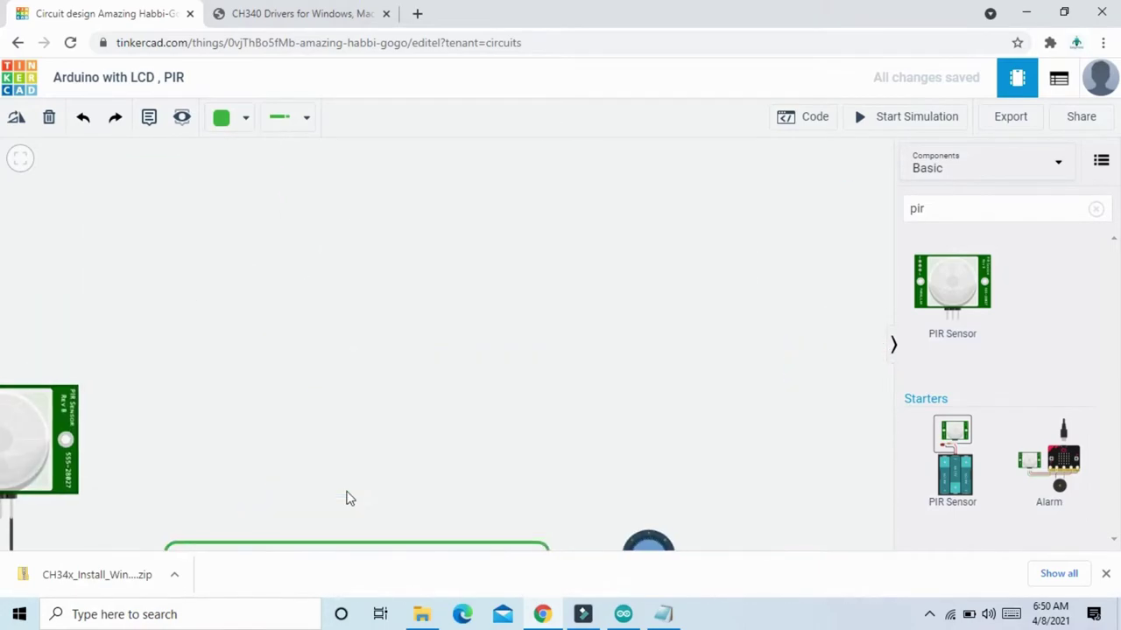
pyautogui.scroll(-2, 404, 406)
pyautogui.click(629, 167)
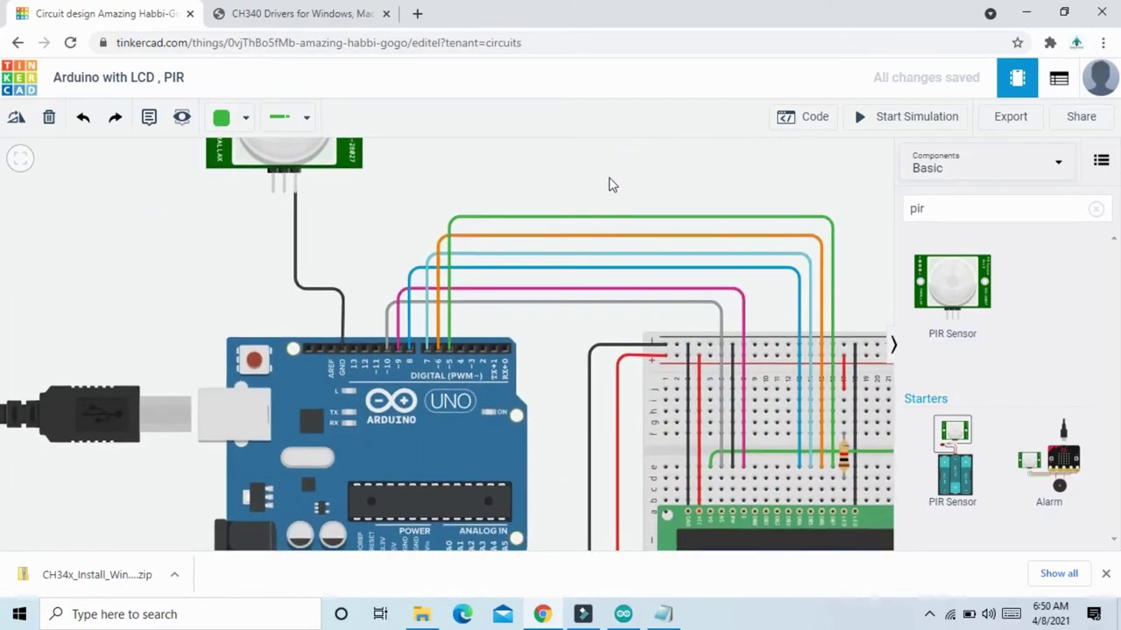
pyautogui.scroll(-1, 607, 183)
pyautogui.scroll(-1, 555, 198)
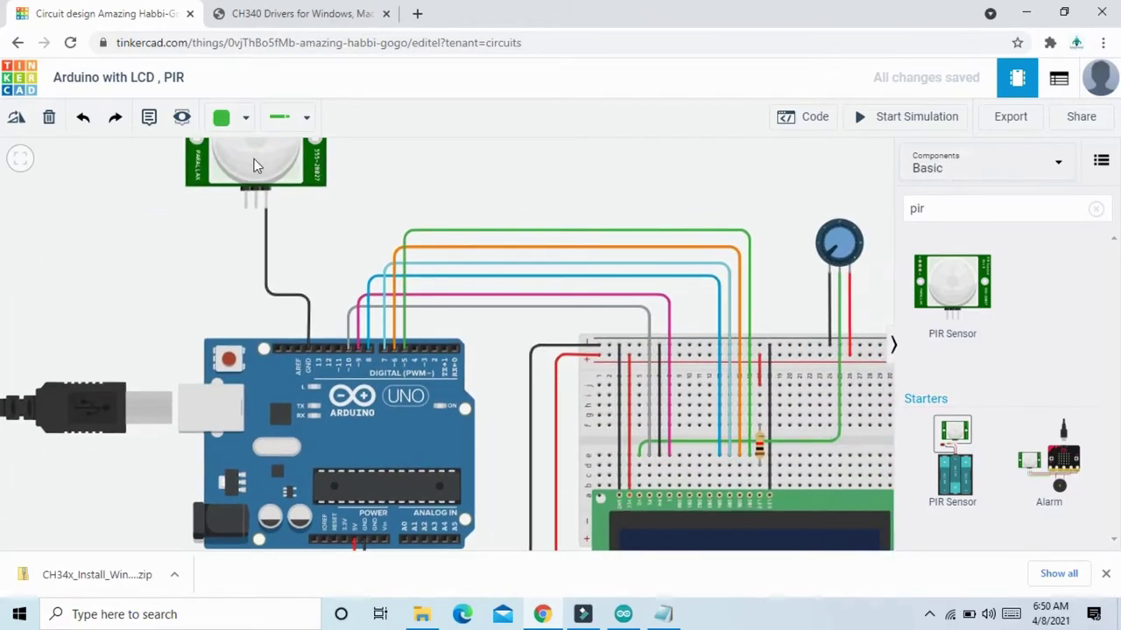
pyautogui.moveTo(256, 166); pyautogui.dragTo(255, 160)
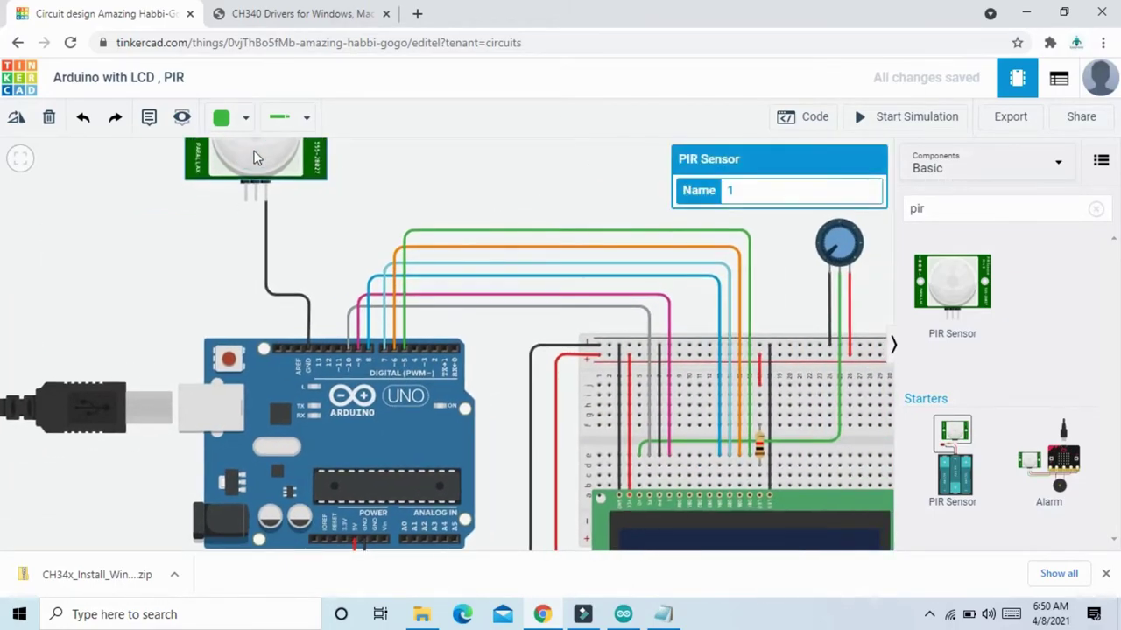
# - Run a red wire from the PIR power pin to the breadboard's positive rail
pyautogui.click(256, 202)
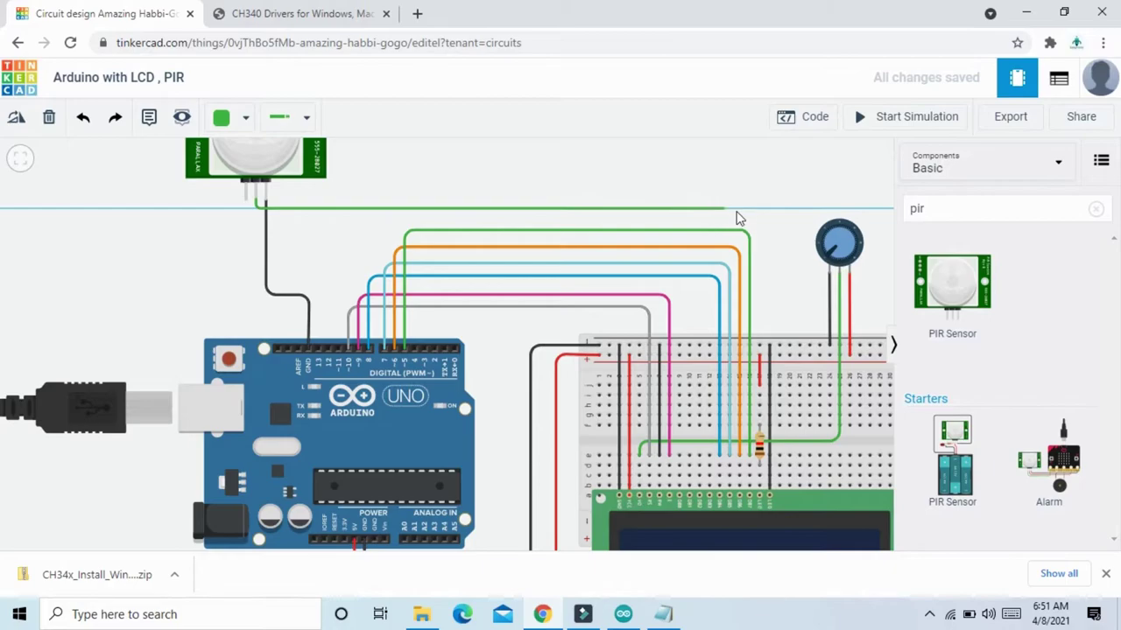
pyautogui.click(787, 210)
pyautogui.click(789, 355)
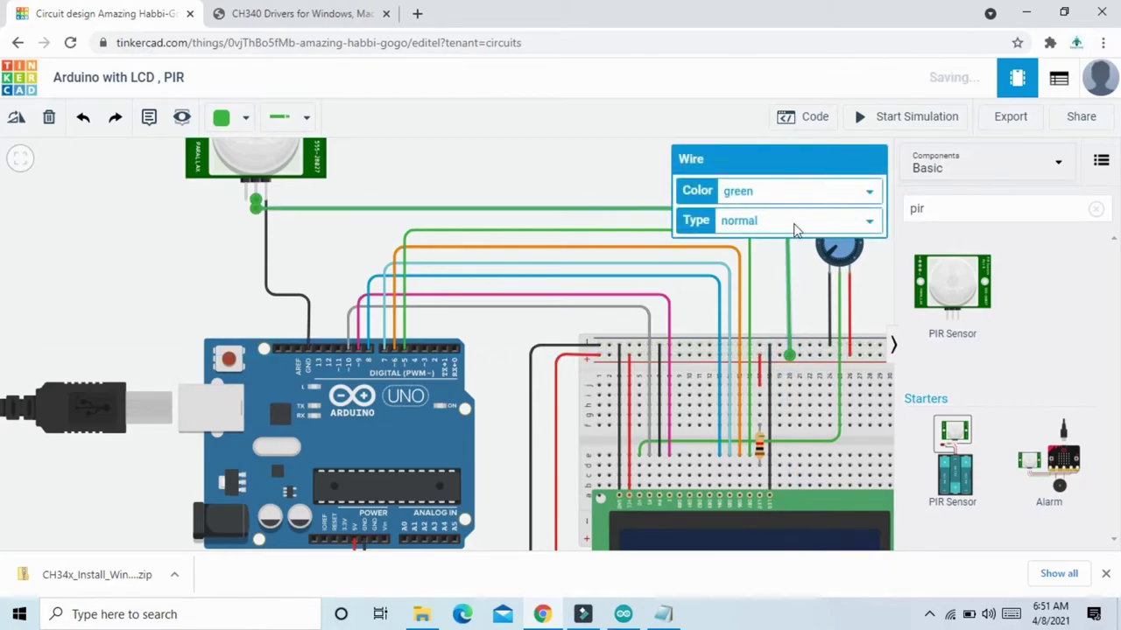
pyautogui.click(780, 190)
pyautogui.click(758, 224)
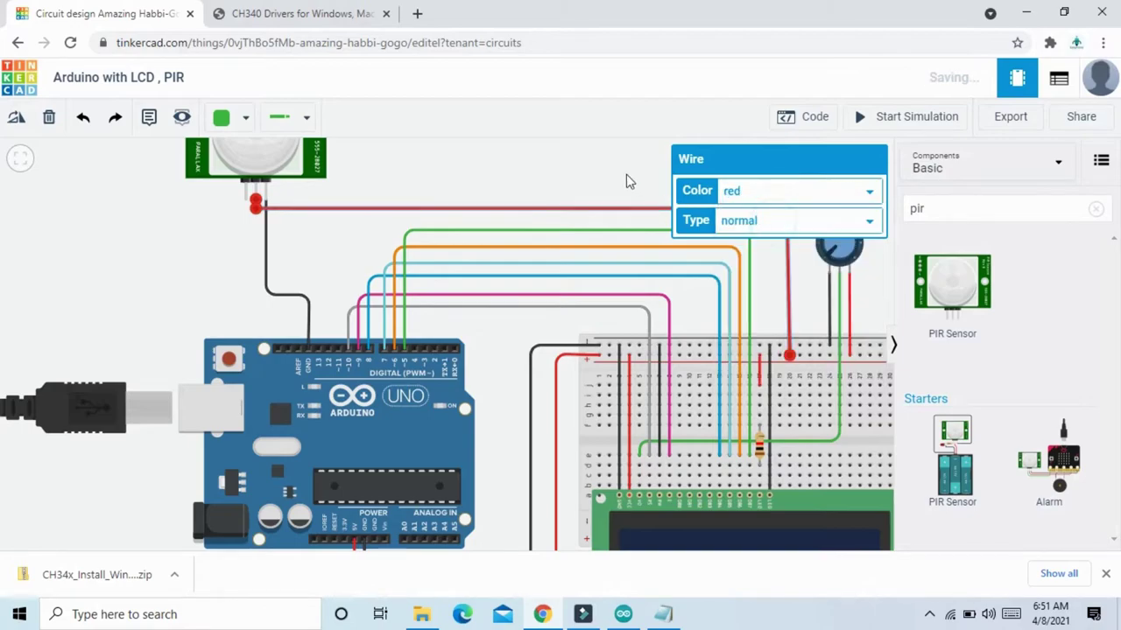
# - Check the red wire's rail connection, then fit the whole circuit in view
pyautogui.moveTo(626, 181); pyautogui.dragTo(528, 188)
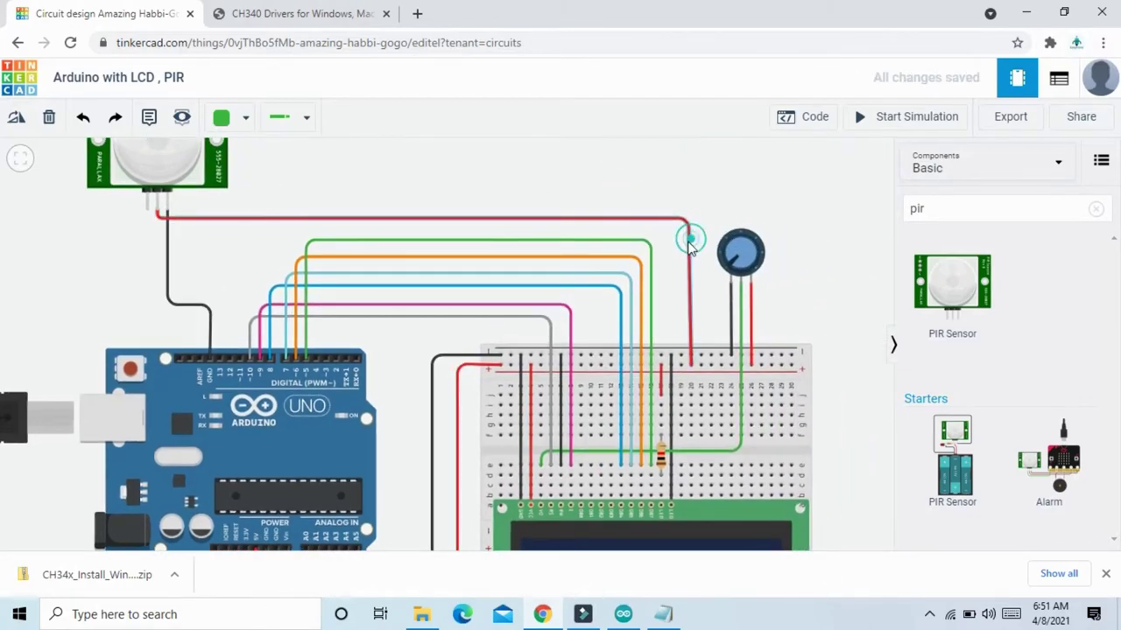
pyautogui.click(690, 240)
pyautogui.moveTo(679, 229); pyautogui.dragTo(640, 230)
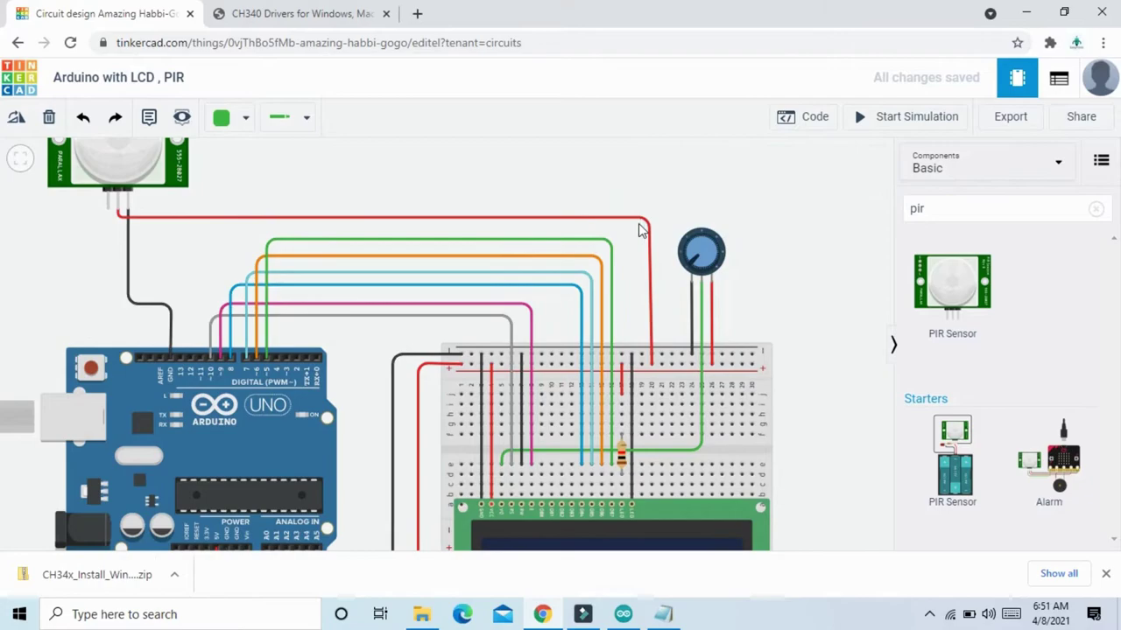
pyautogui.click(649, 235)
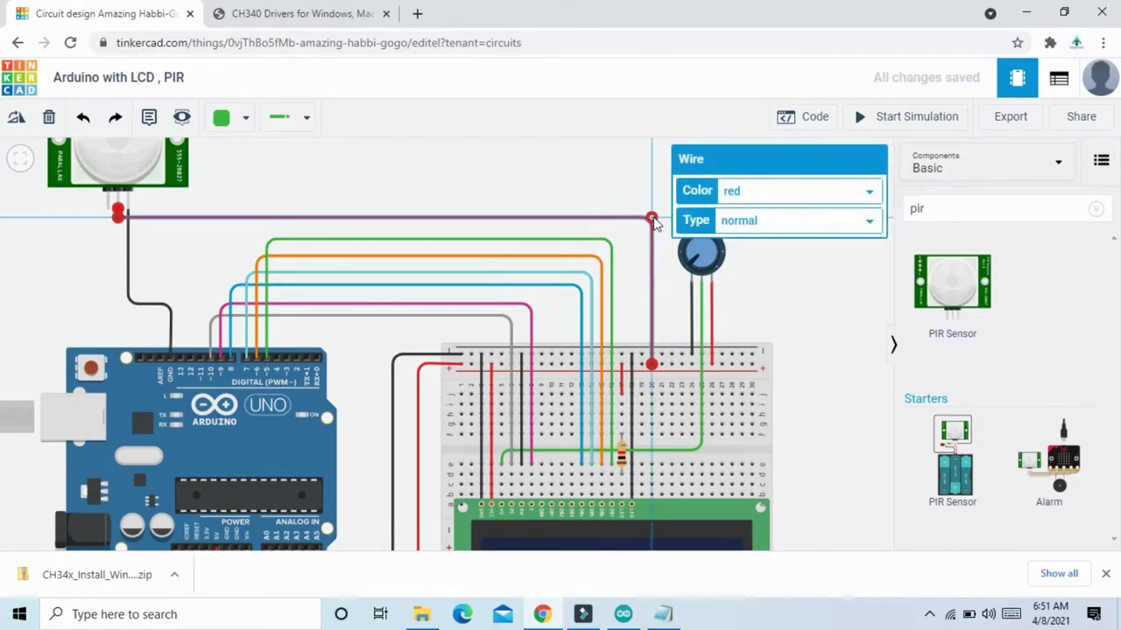
pyautogui.click(586, 187)
pyautogui.doubleClick(364, 179)
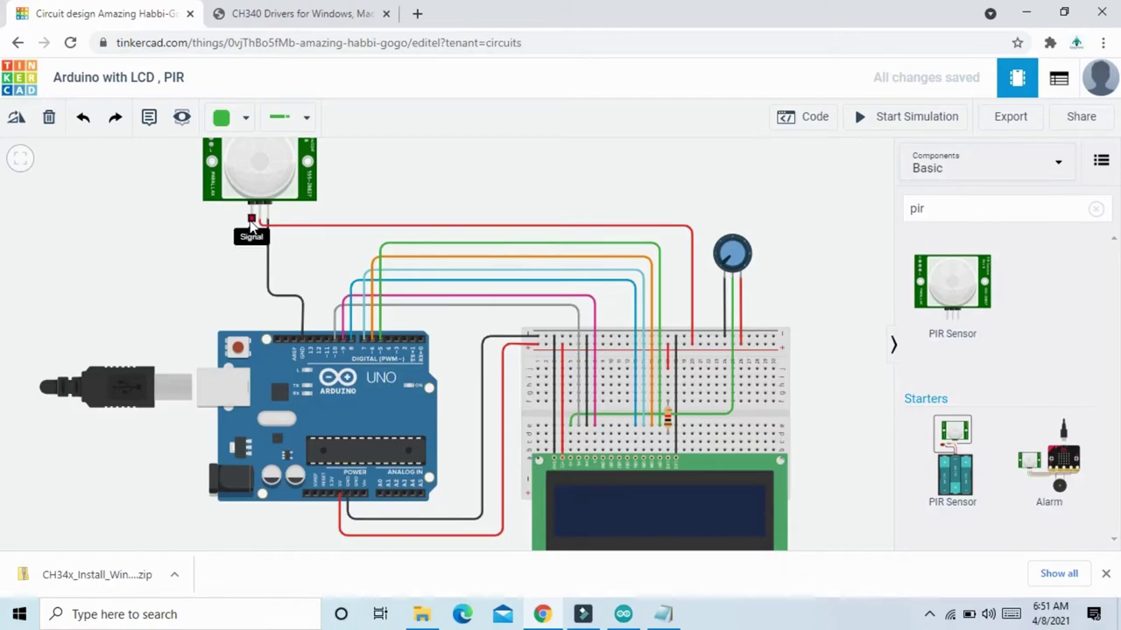
# - Route a yellow wire from the PIR signal pin to Arduino pin D12, then zoom out
pyautogui.click(250, 220)
pyautogui.click(253, 275)
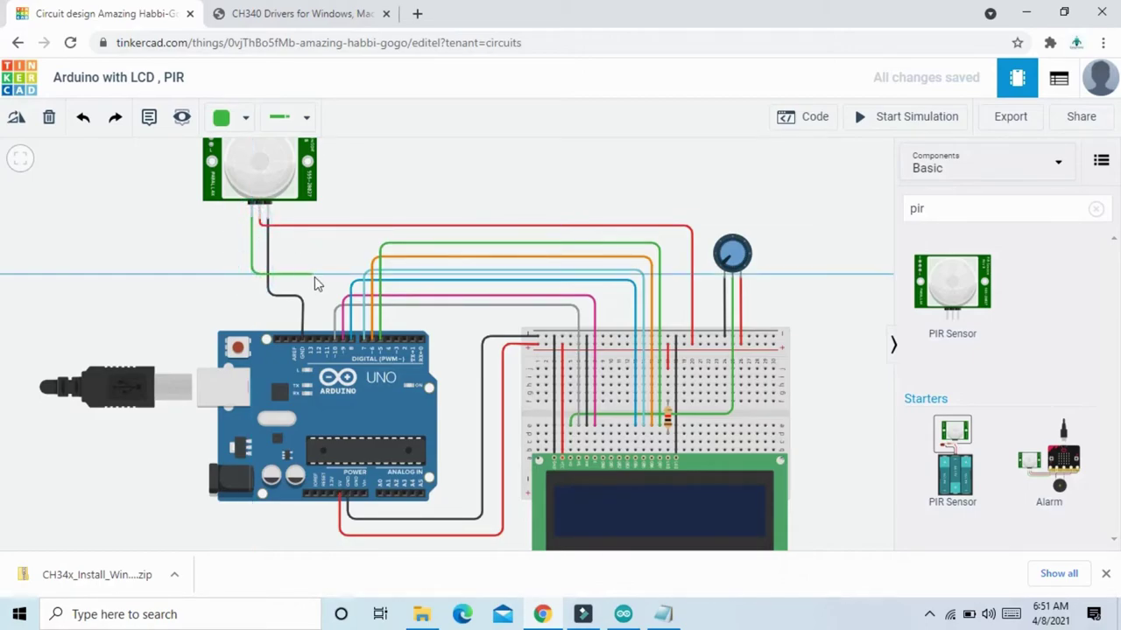
pyautogui.click(315, 276)
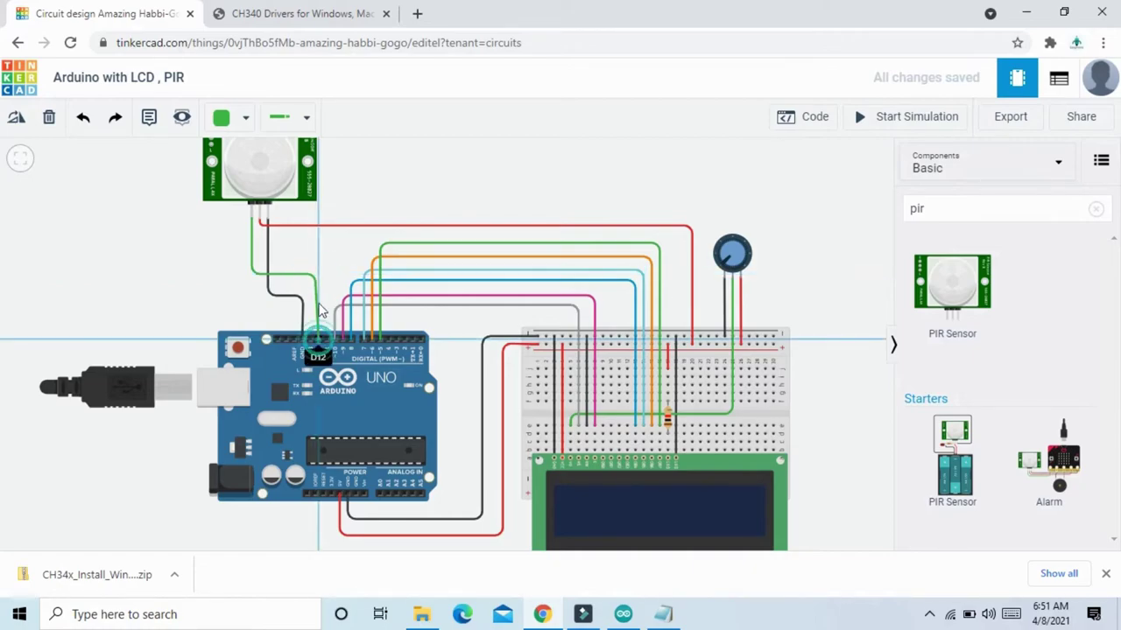
pyautogui.click(318, 339)
pyautogui.moveTo(315, 276); pyautogui.dragTo(319, 274)
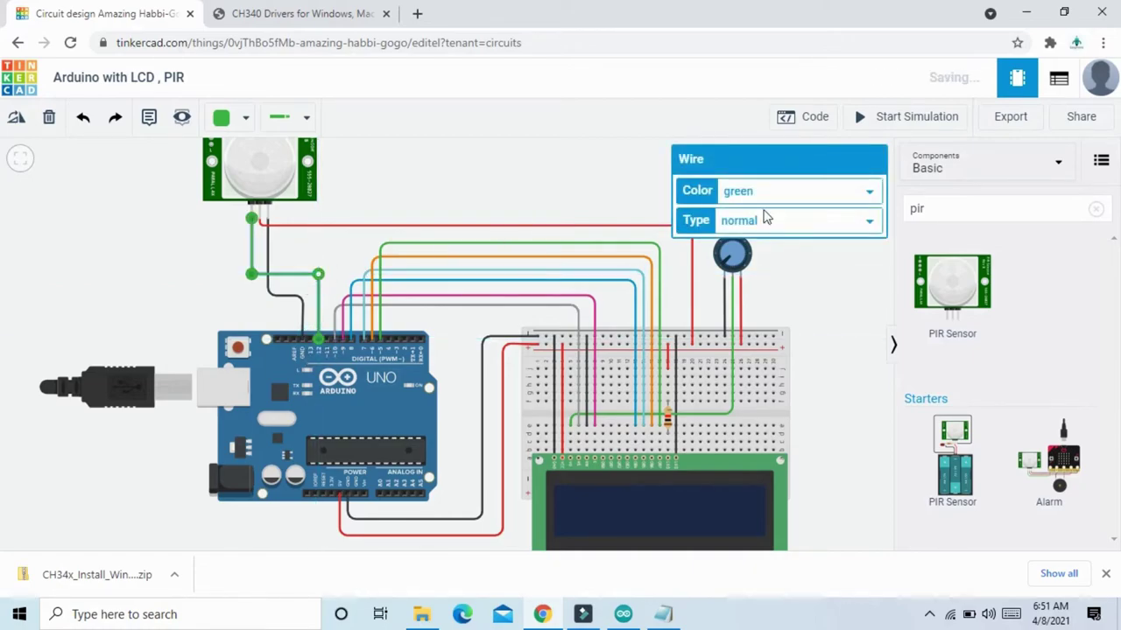
pyautogui.click(806, 193)
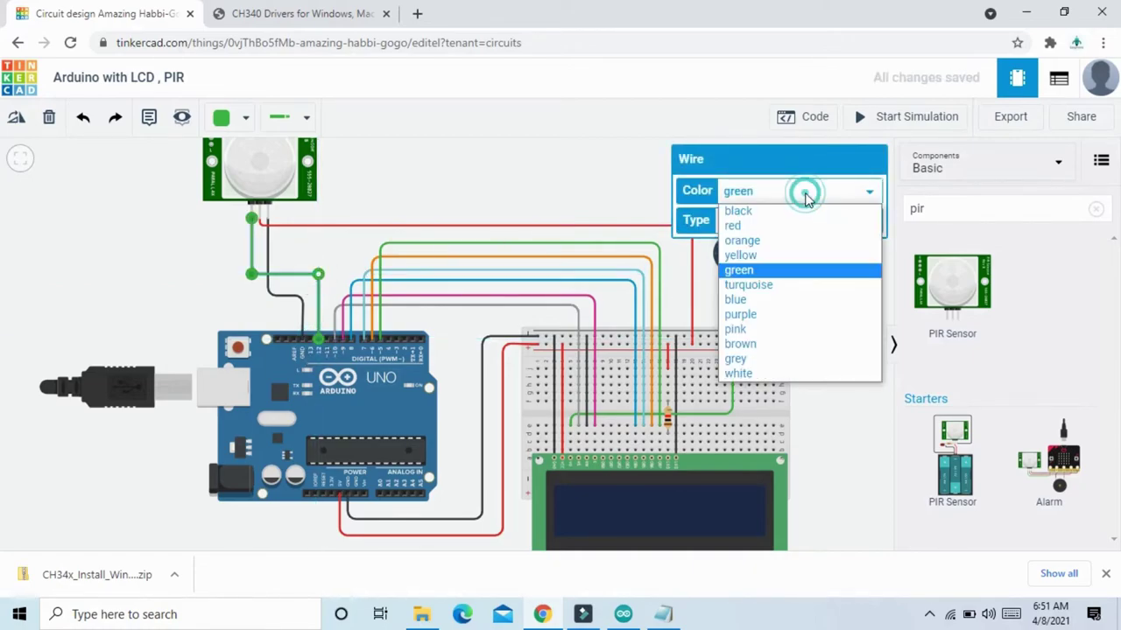
pyautogui.click(792, 251)
pyautogui.click(612, 181)
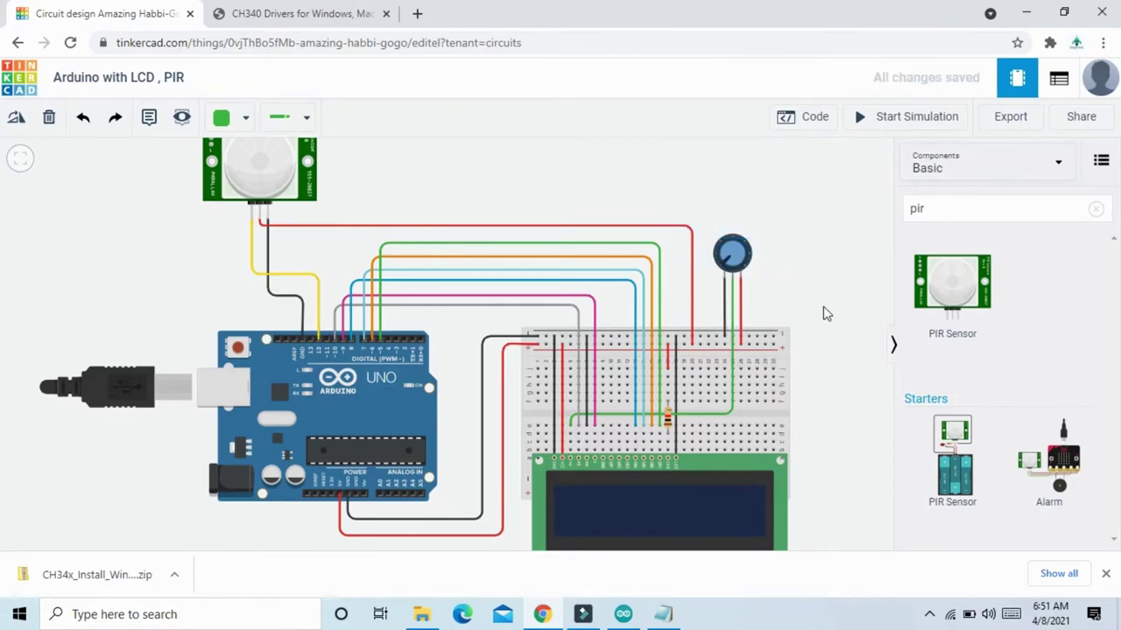
pyautogui.scroll(-1, 825, 313)
pyautogui.scroll(-1, 824, 313)
pyautogui.scroll(-1, 833, 321)
pyautogui.scroll(-1, 713, 355)
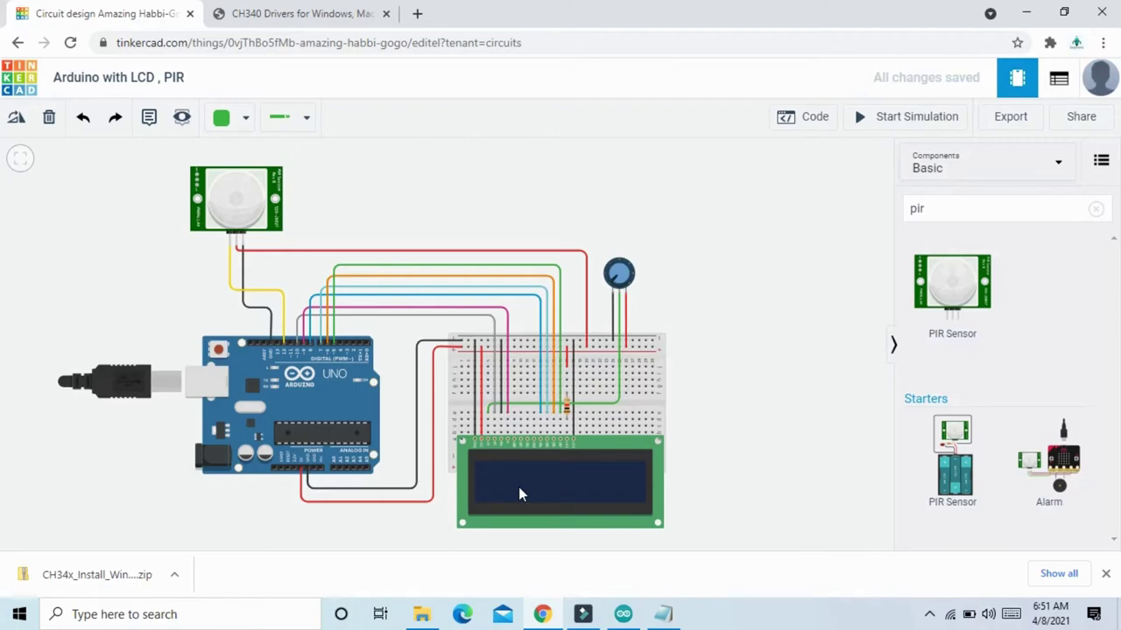
# - Select all the LCD and PIR sketch text in Notepad, then switch back to Chrome
pyautogui.click(662, 617)
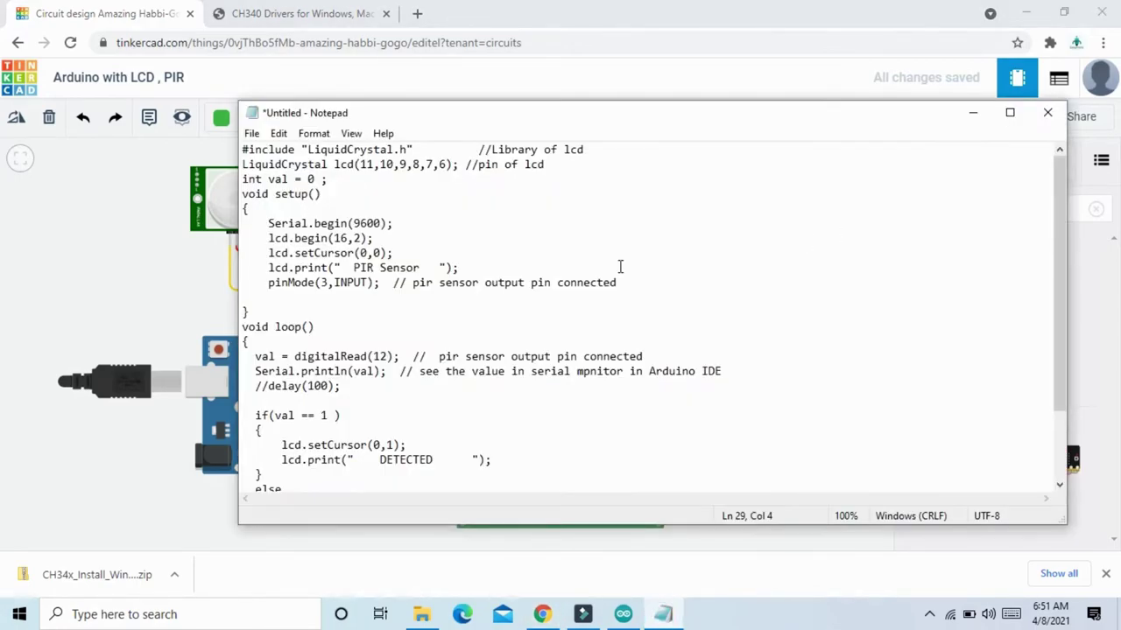
pyautogui.click(1010, 112)
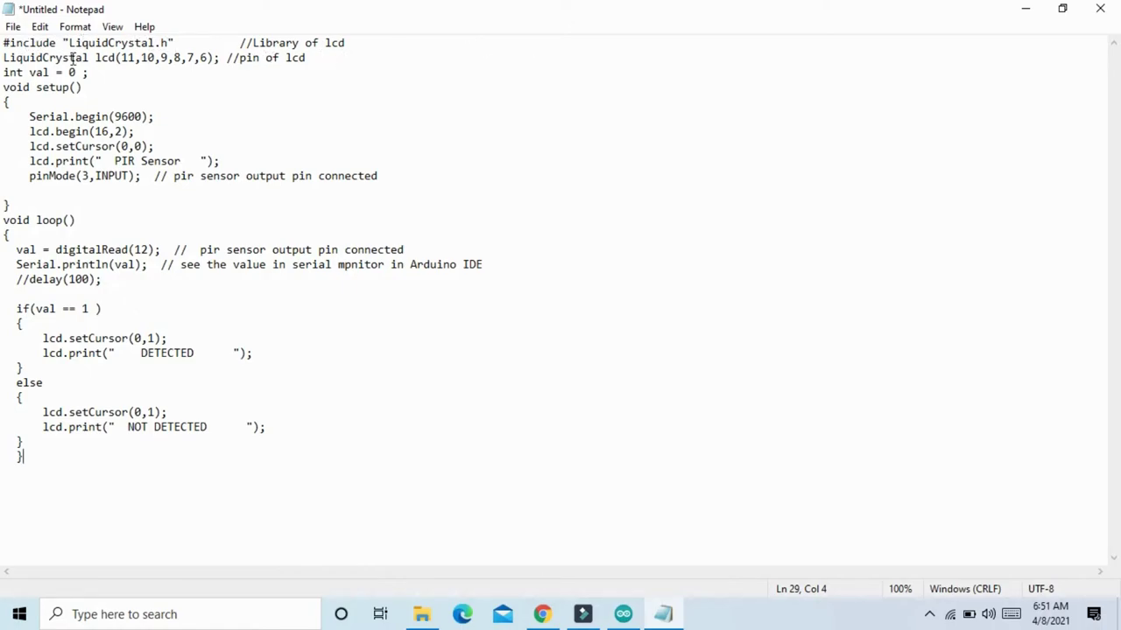
pyautogui.click(1027, 10)
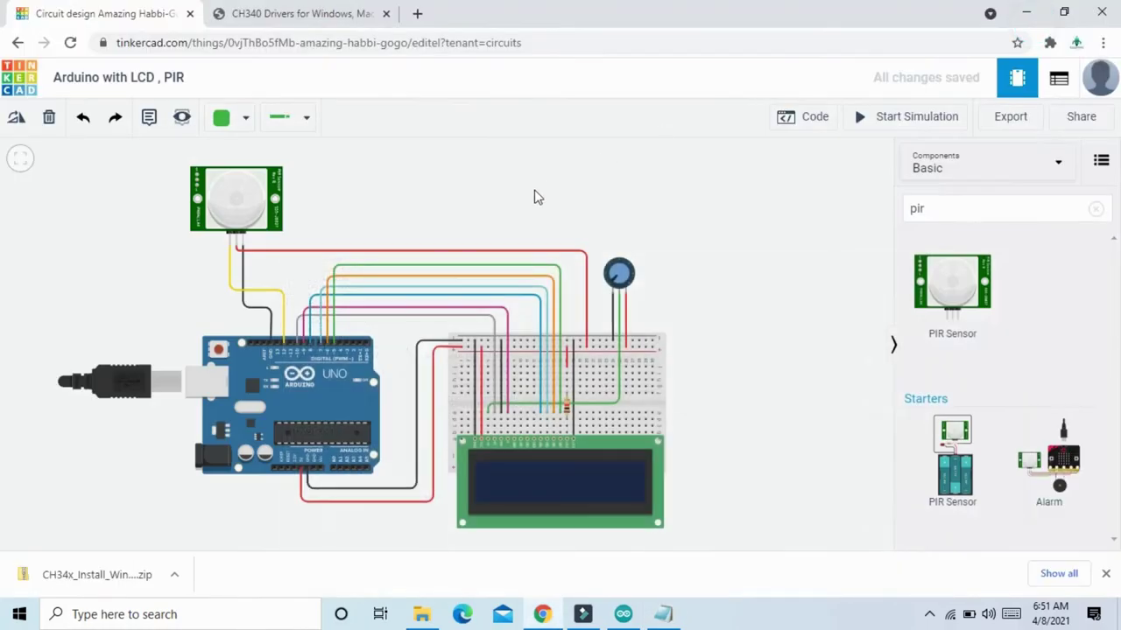
pyautogui.scroll(2, 359, 374)
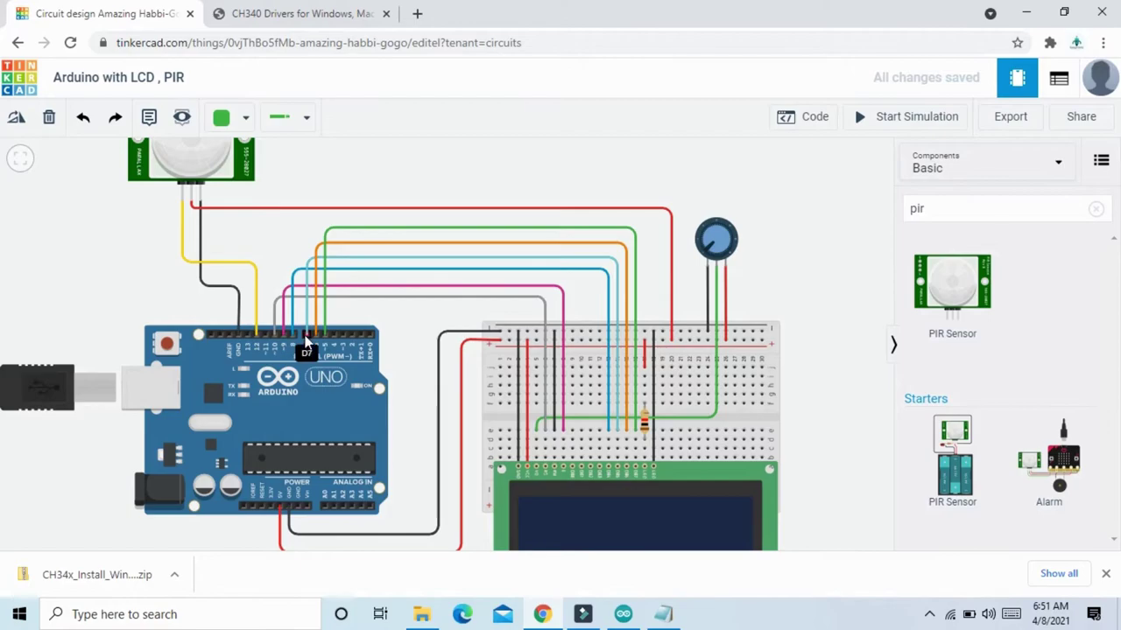
pyautogui.click(664, 614)
pyautogui.moveTo(26, 455)
pyautogui.mouseDown()
pyautogui.moveTo(46, 109)
pyautogui.moveTo(2, 35)
pyautogui.mouseUp()
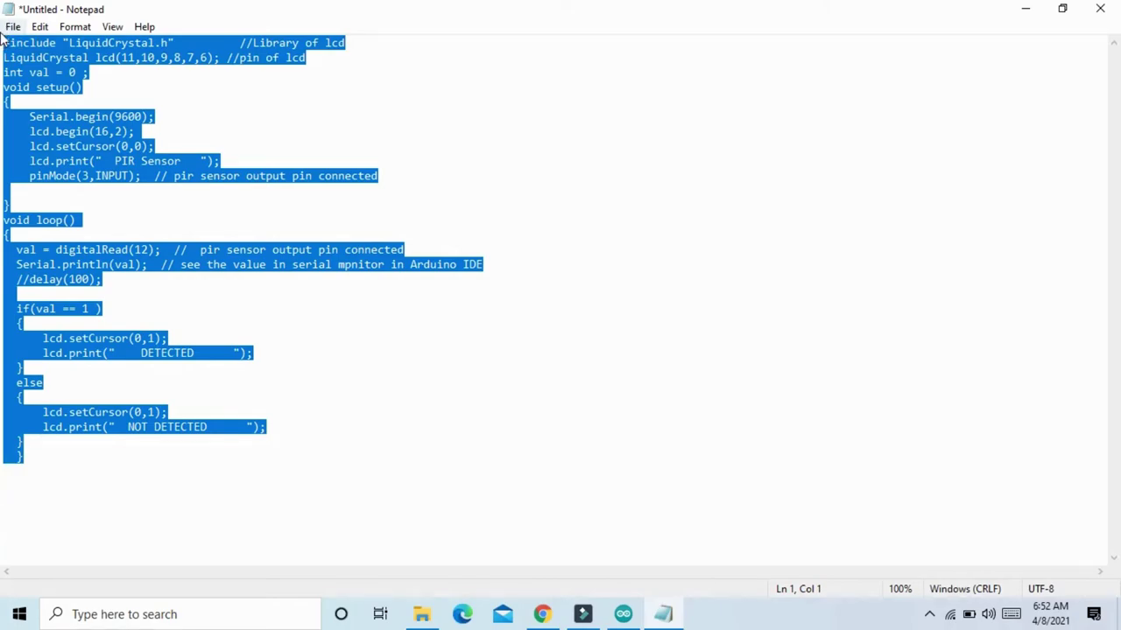
pyautogui.click(543, 614)
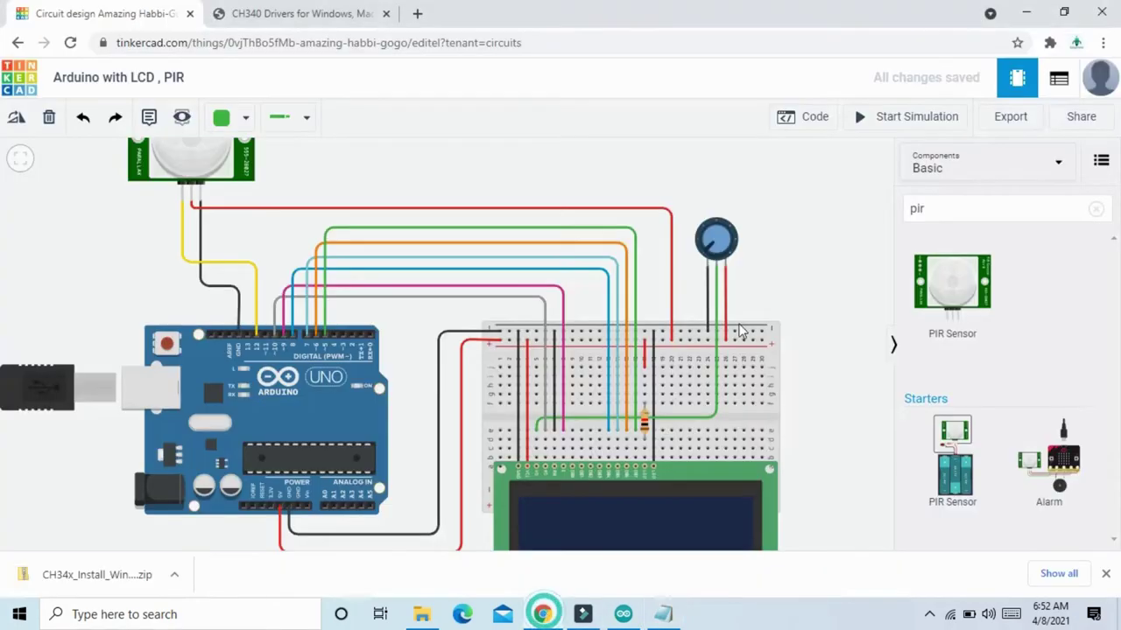
# - Open the code editor and switch it from Blocks to Text mode
pyautogui.click(809, 125)
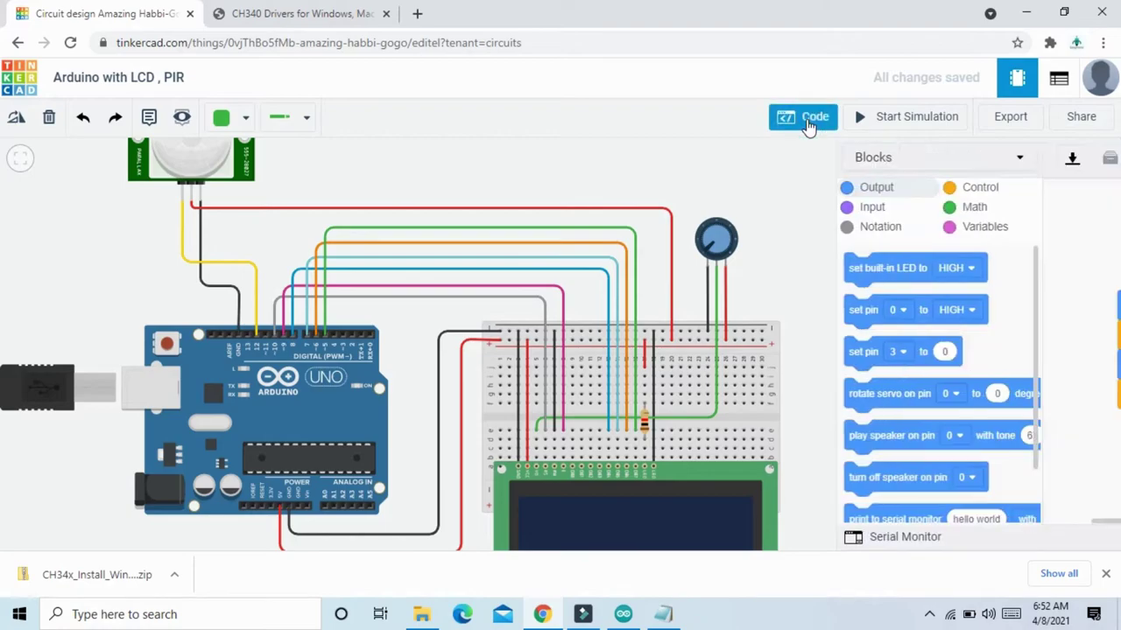
pyautogui.click(797, 157)
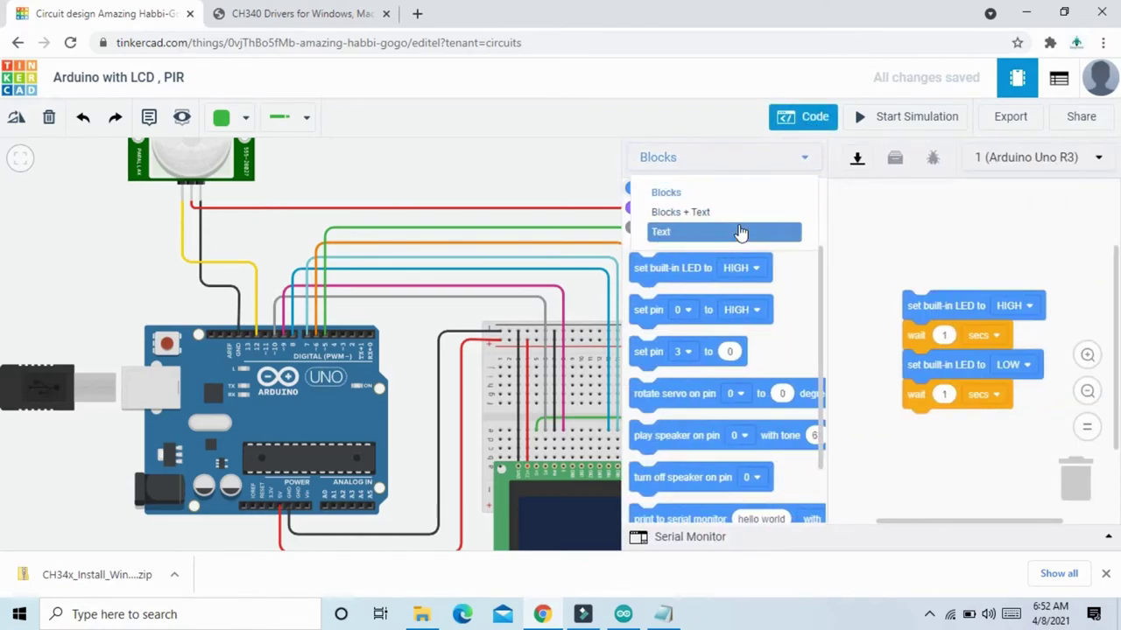
pyautogui.click(739, 232)
pyautogui.click(555, 230)
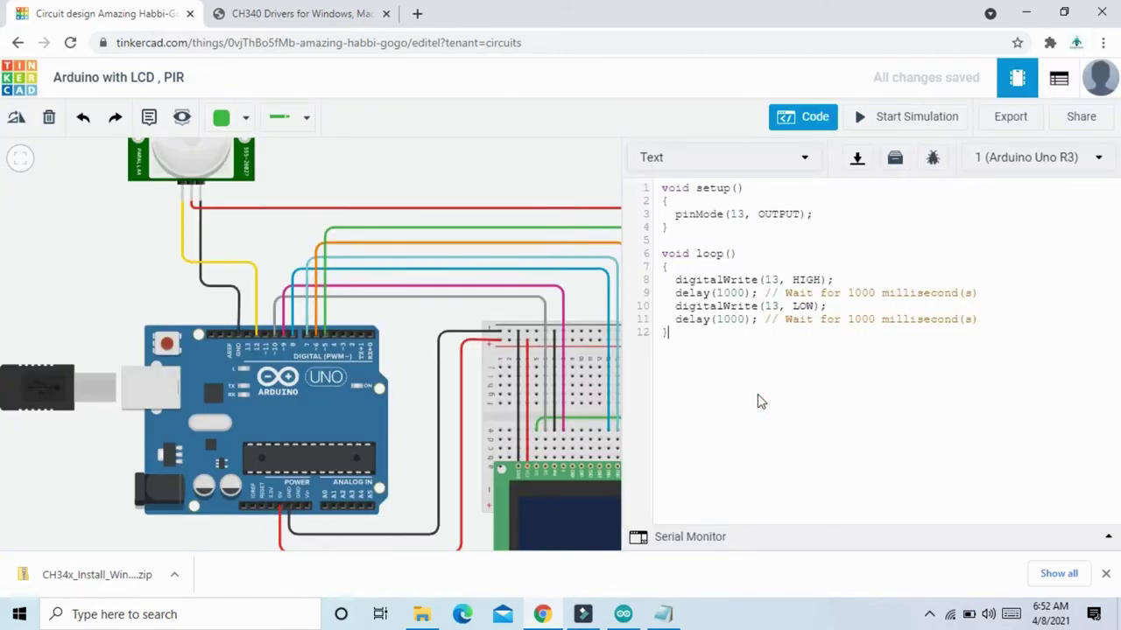
# - Replace the default blink code with the pasted LCD and PIR sketch
pyautogui.hotkey('ctrl', 'a')
pyautogui.press('Delete')
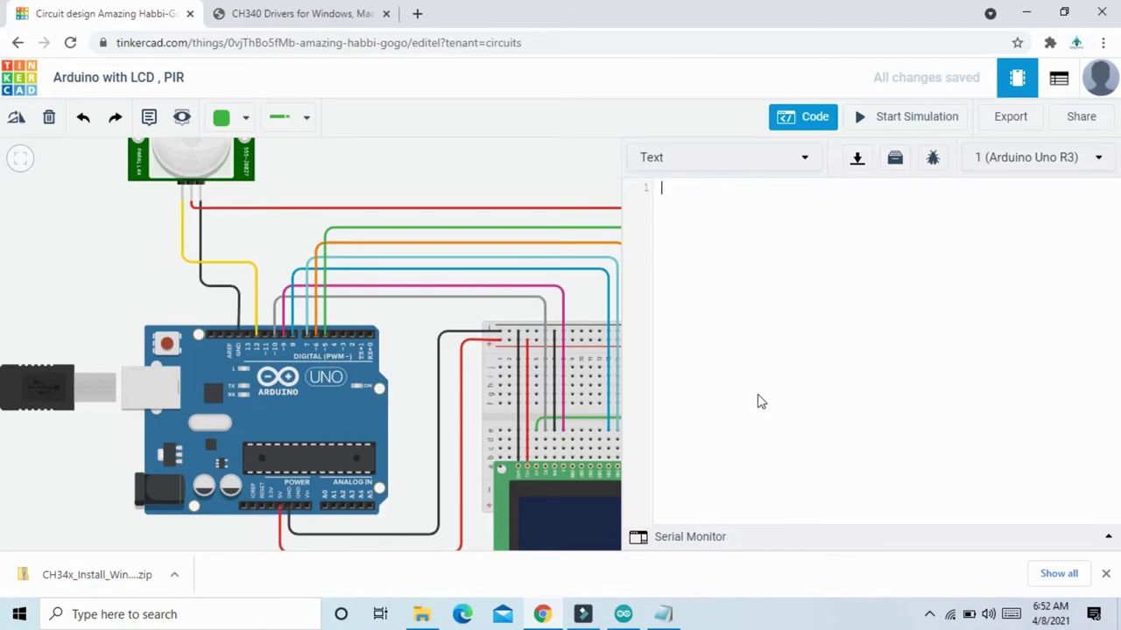
pyautogui.hotkey('ctrl', 'v')
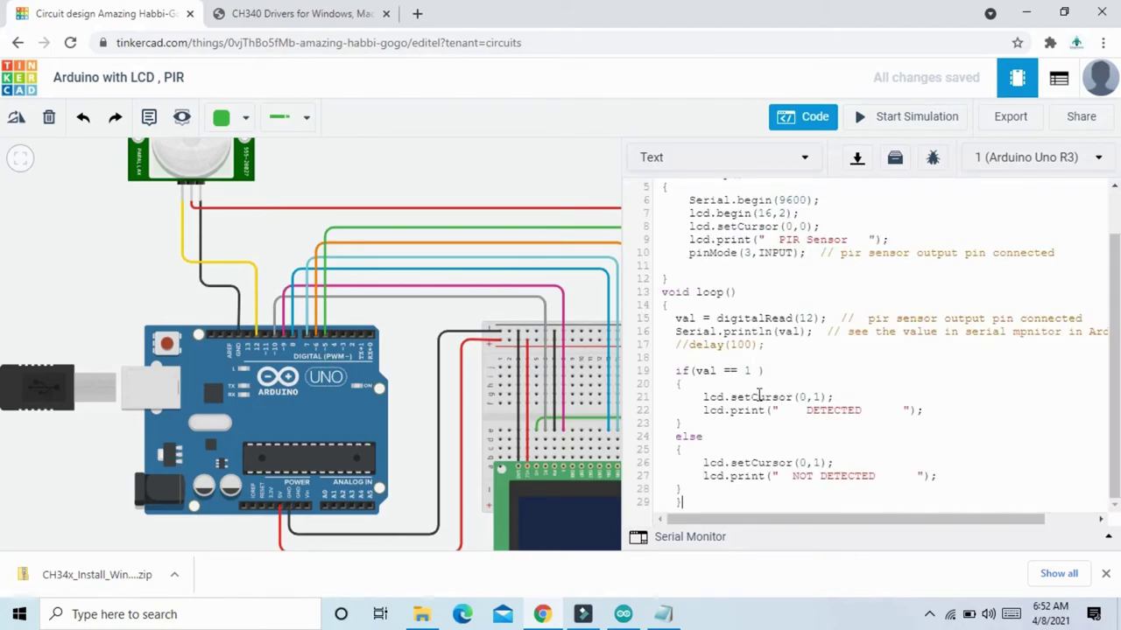
pyautogui.scroll(2, 700, 227)
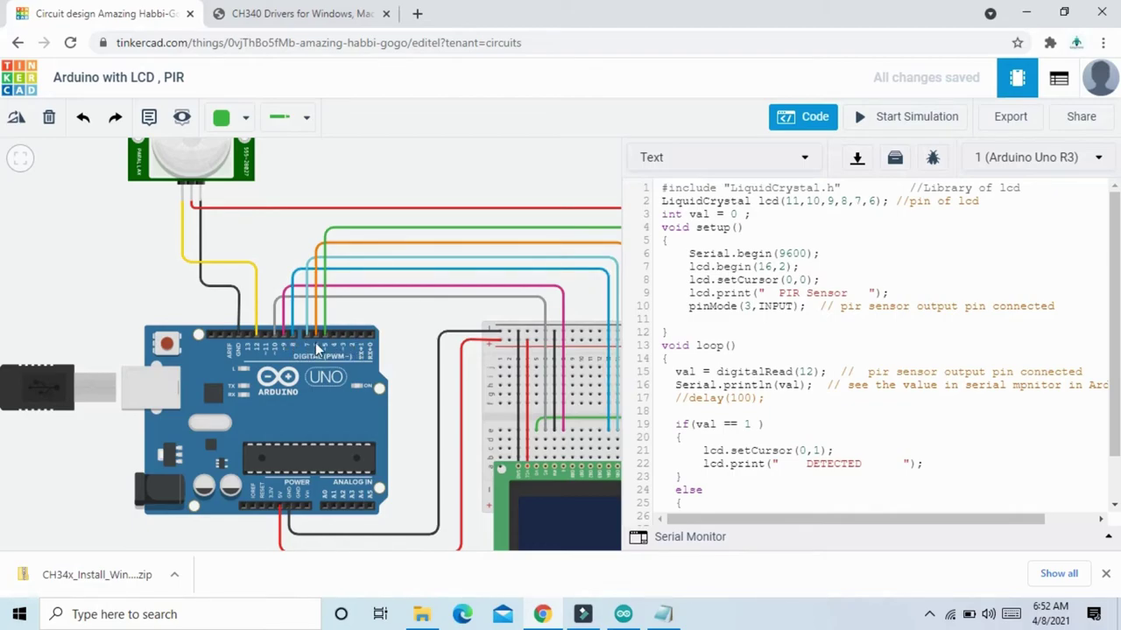
# - Replace the lcd() pin list 11,10,9,8,7,6 on line 2 with 10,9,8,7,6,5
pyautogui.click(879, 201)
pyautogui.moveTo(875, 201); pyautogui.dragTo(787, 202)
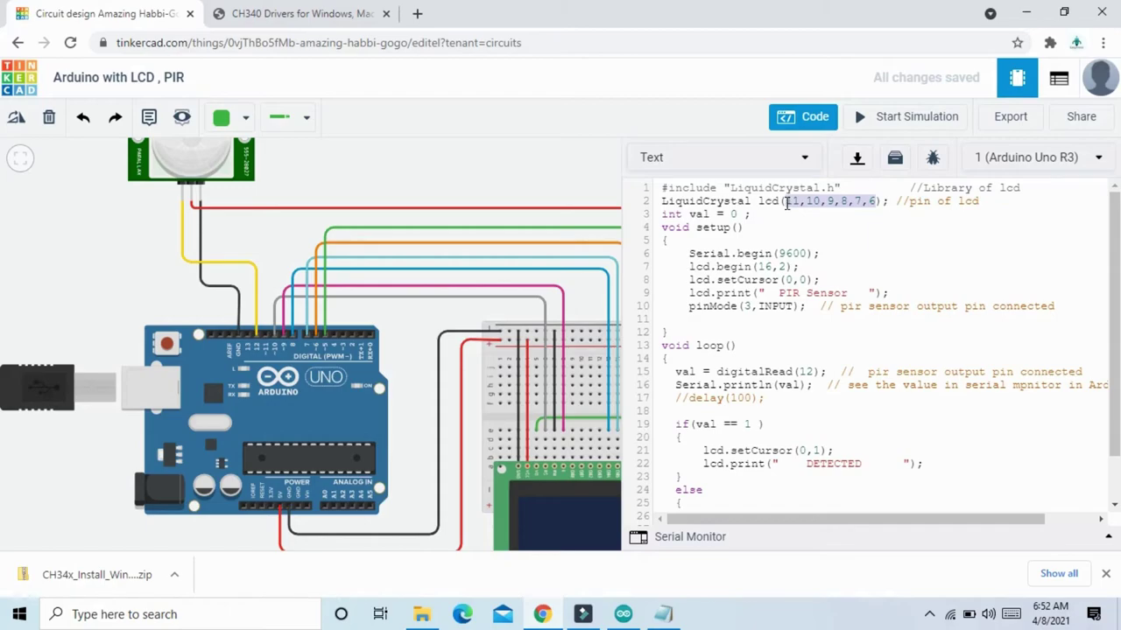
pyautogui.press('BackSpace')
pyautogui.write('10')
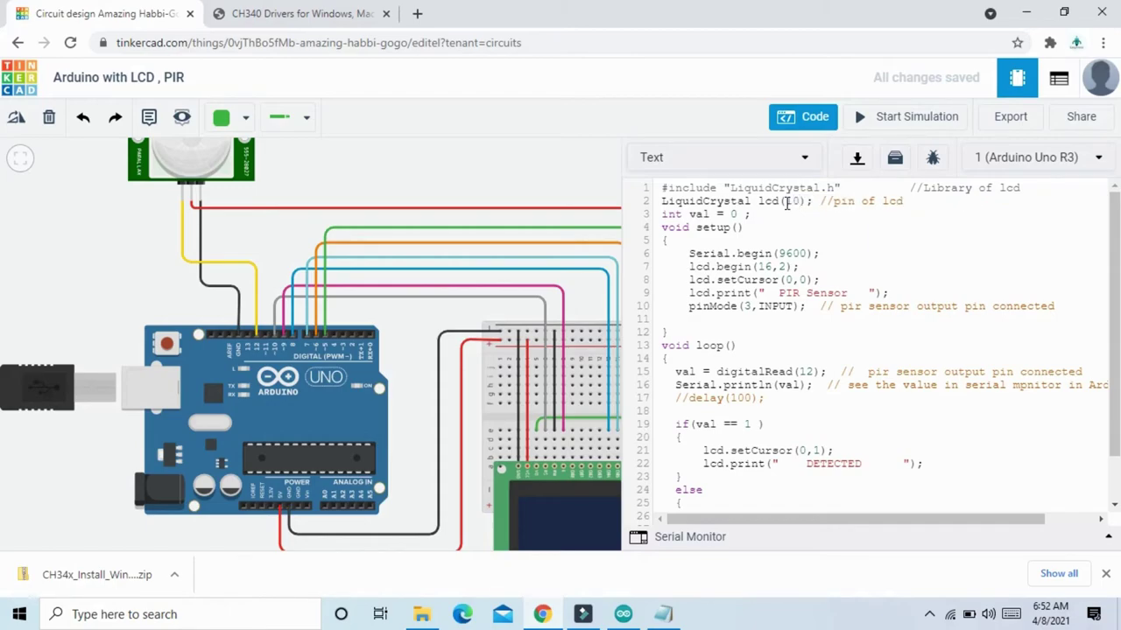
pyautogui.write(',9,8')
pyautogui.write(',7,6')
pyautogui.write(',5')
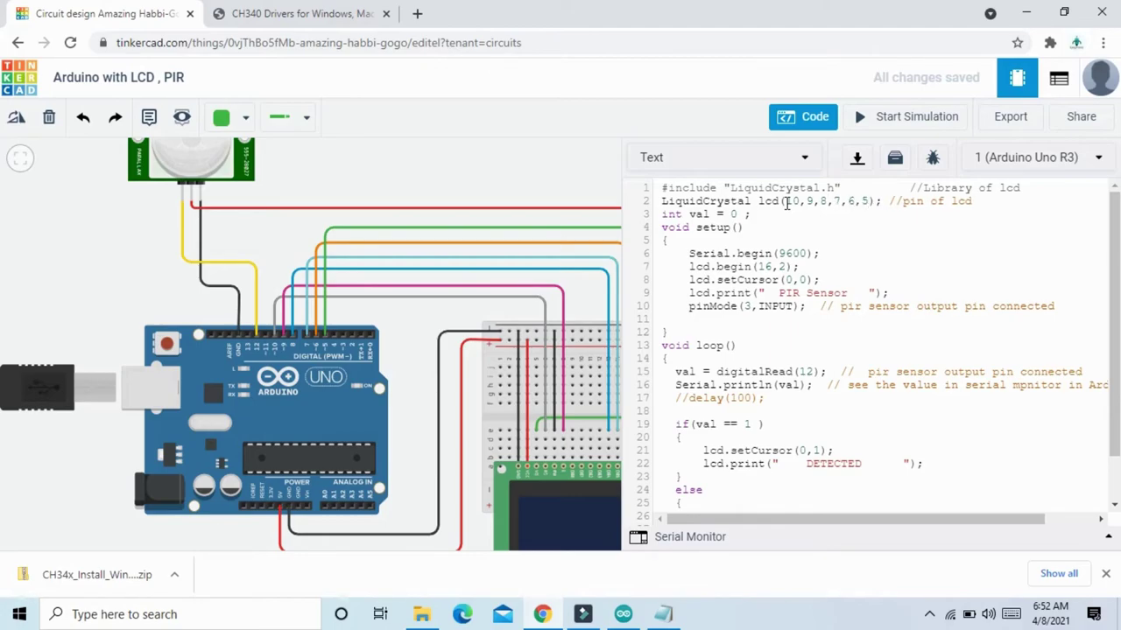
pyautogui.click(855, 250)
pyautogui.moveTo(547, 167); pyautogui.dragTo(467, 174)
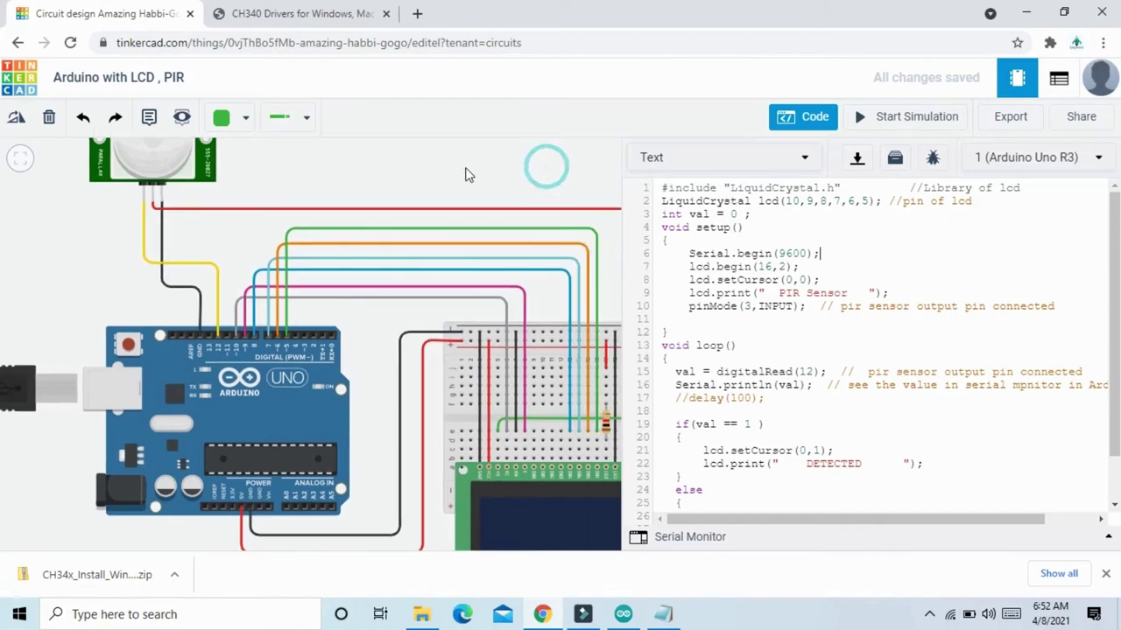
# - Bring the whole circuit into view and scroll through the pasted sketch
pyautogui.scroll(-2, 464, 175)
pyautogui.moveTo(580, 165); pyautogui.dragTo(521, 182)
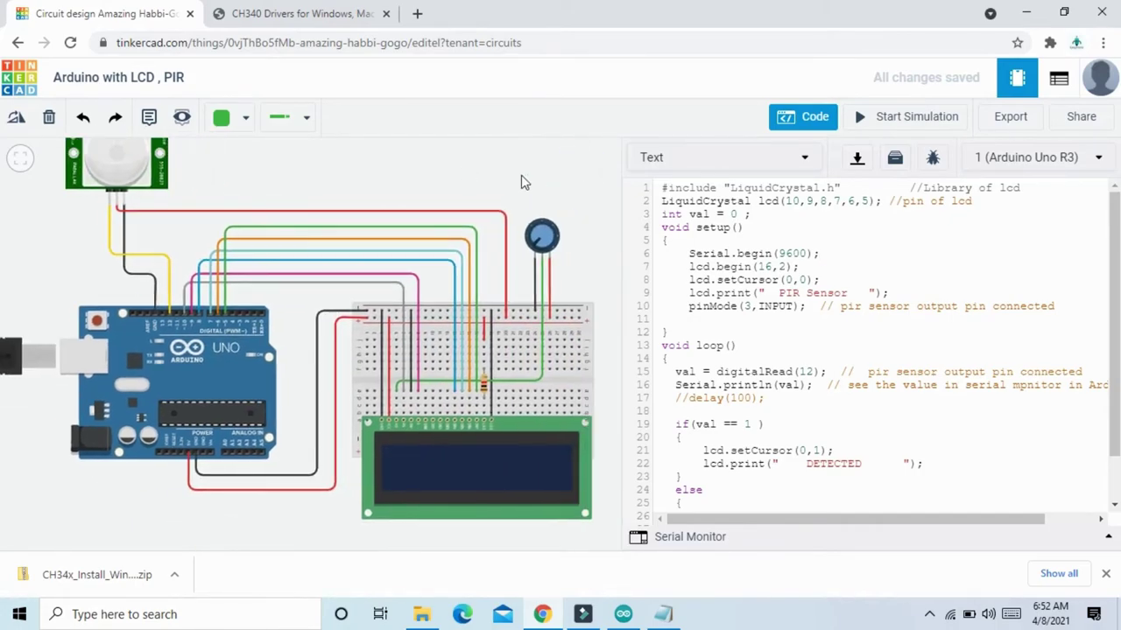
pyautogui.moveTo(430, 179); pyautogui.dragTo(436, 213)
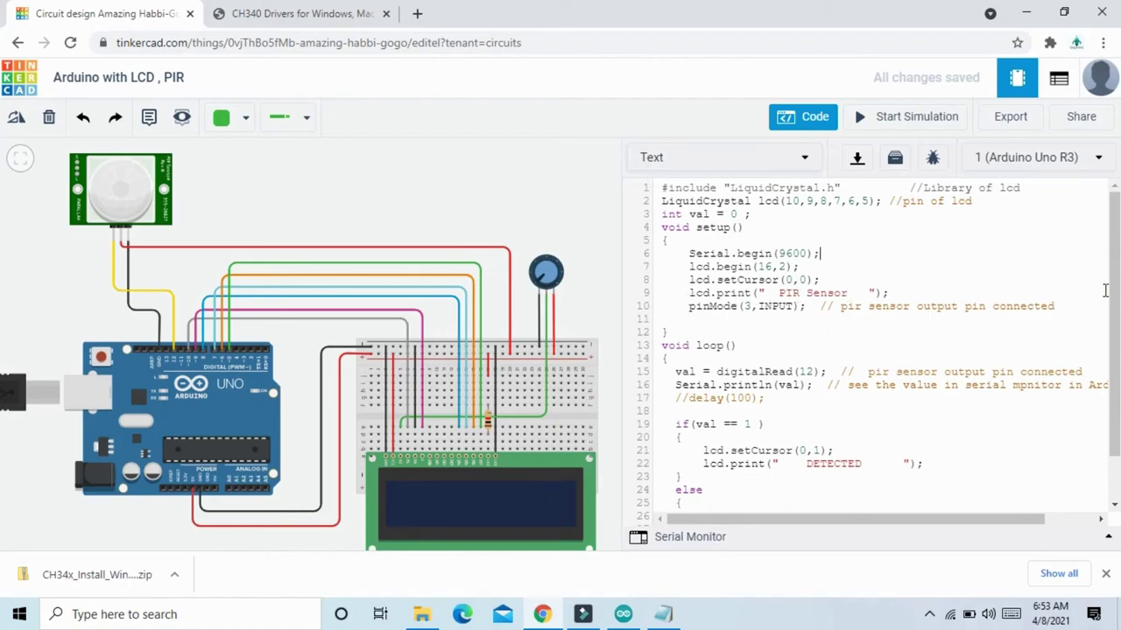
pyautogui.scroll(-2, 875, 316)
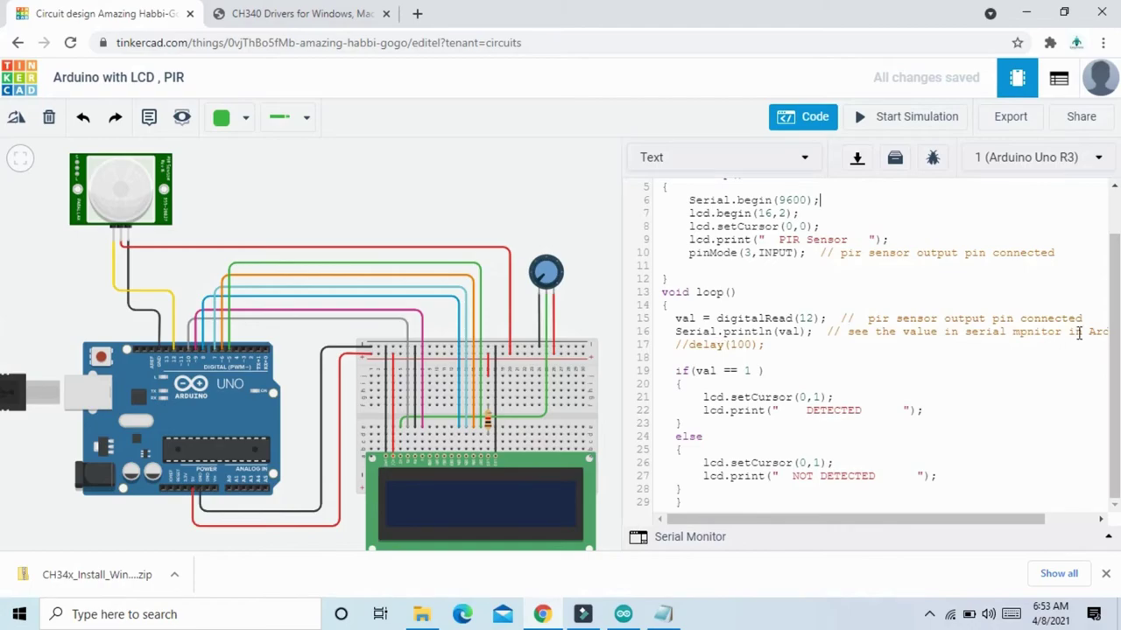
pyautogui.scroll(2, 843, 265)
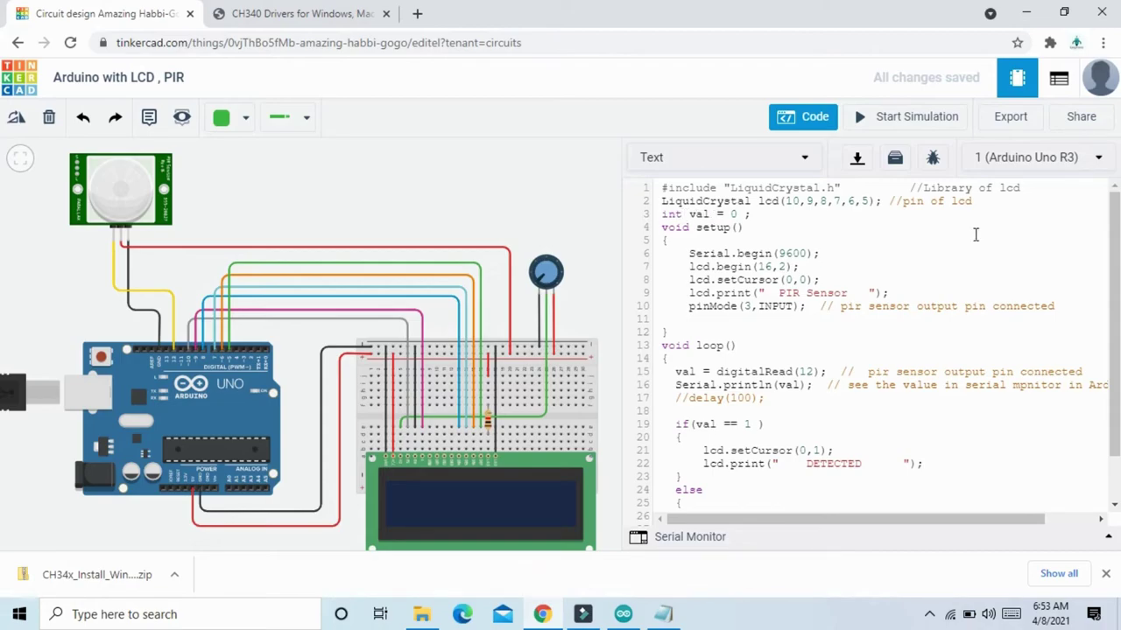
pyautogui.scroll(-2, 876, 307)
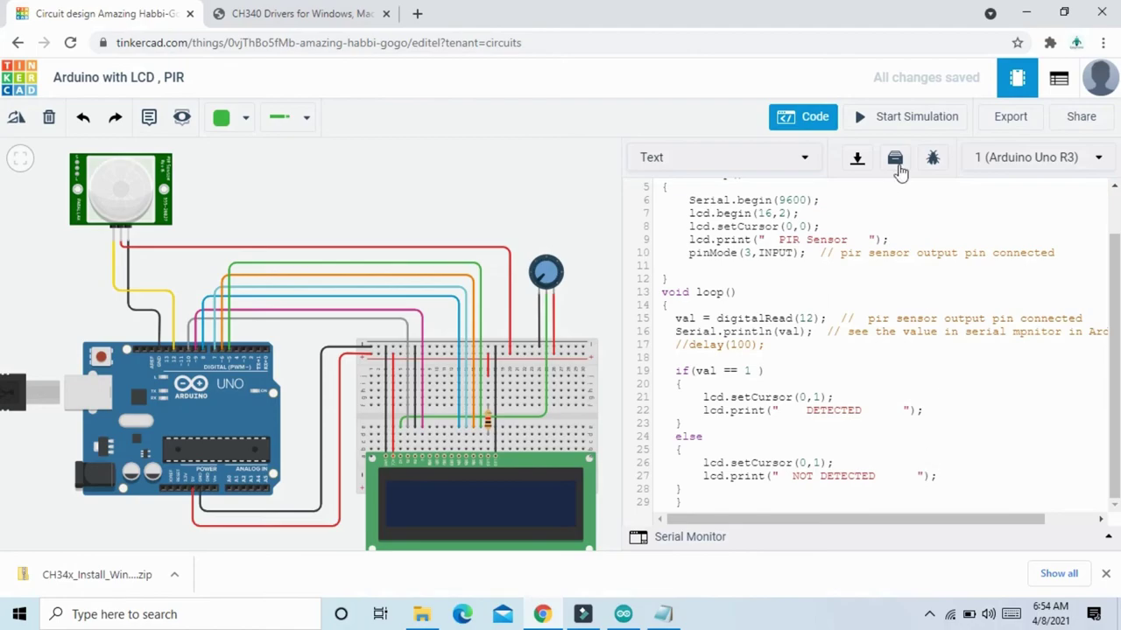
# - Start the simulation with the Serial Monitor printing zeros, and zoom out on the circuit
pyautogui.click(902, 113)
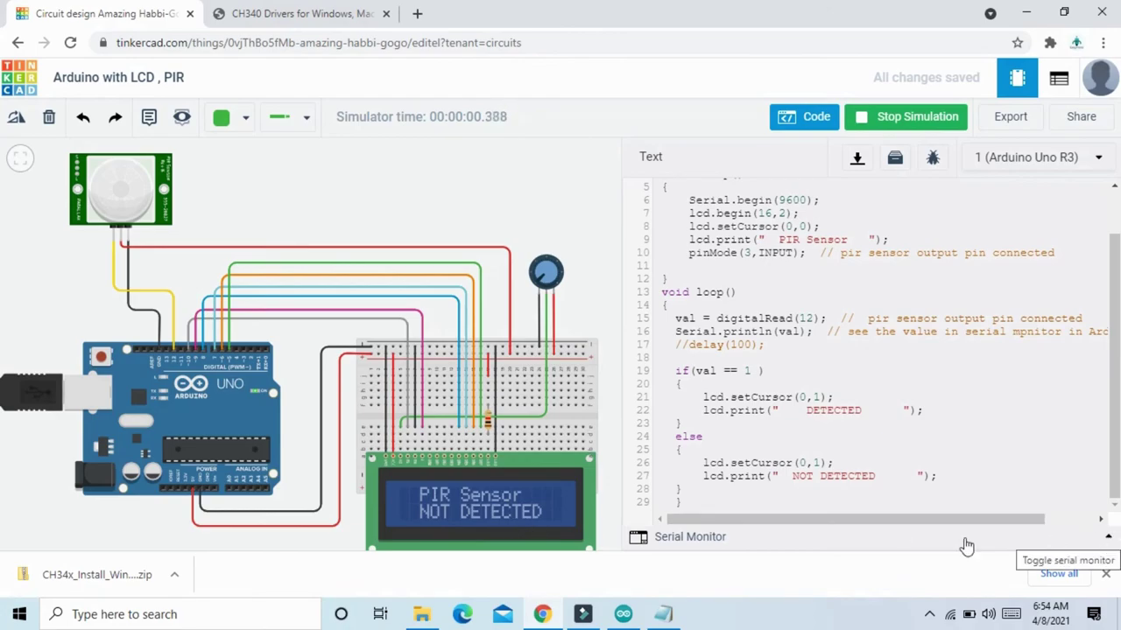
pyautogui.click(1107, 537)
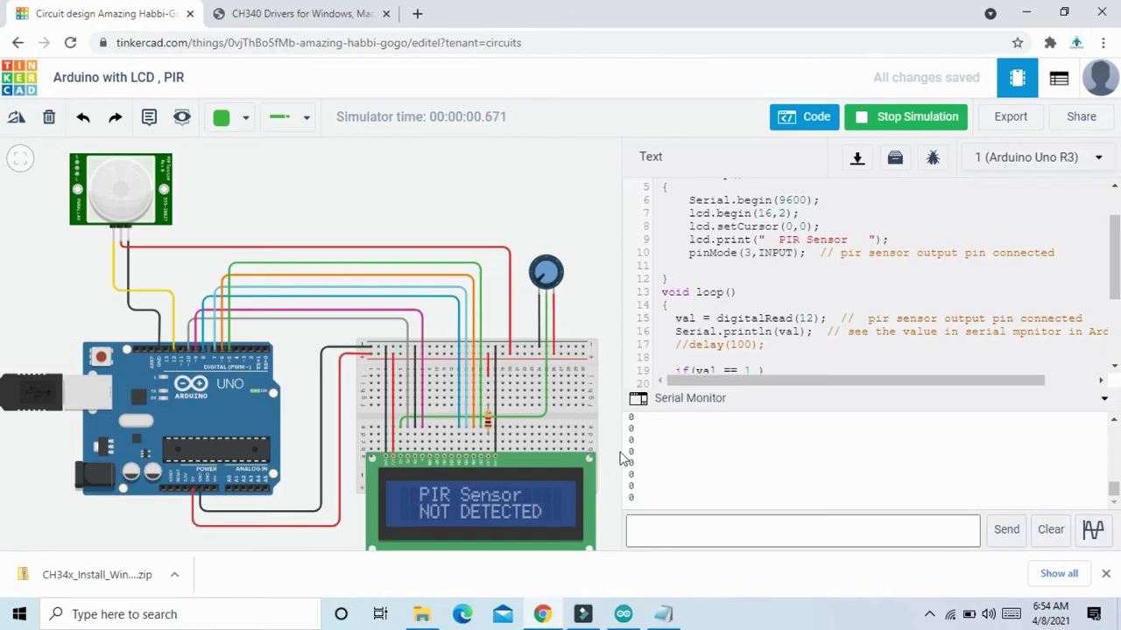
pyautogui.scroll(-2, 308, 191)
pyautogui.scroll(-2, 310, 190)
pyautogui.scroll(-1, 310, 190)
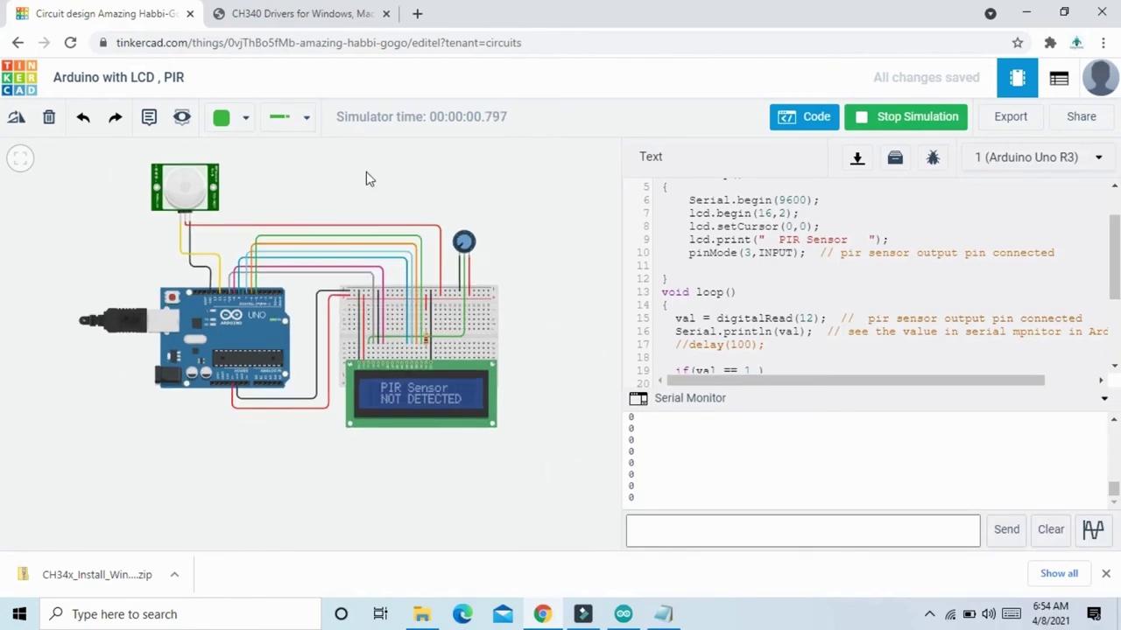
pyautogui.moveTo(366, 172)
pyautogui.mouseDown()
pyautogui.moveTo(357, 265)
pyautogui.moveTo(331, 267)
pyautogui.mouseUp()
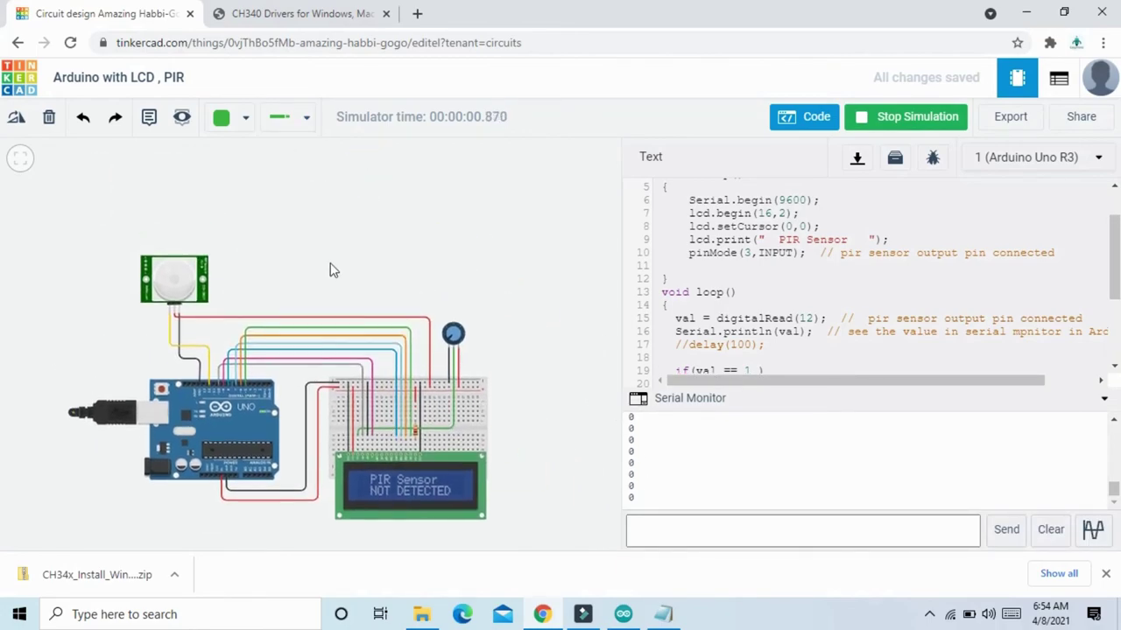
# - Move the PIR test object into the sensor's range so the LCD shows DETECTED
pyautogui.click(169, 280)
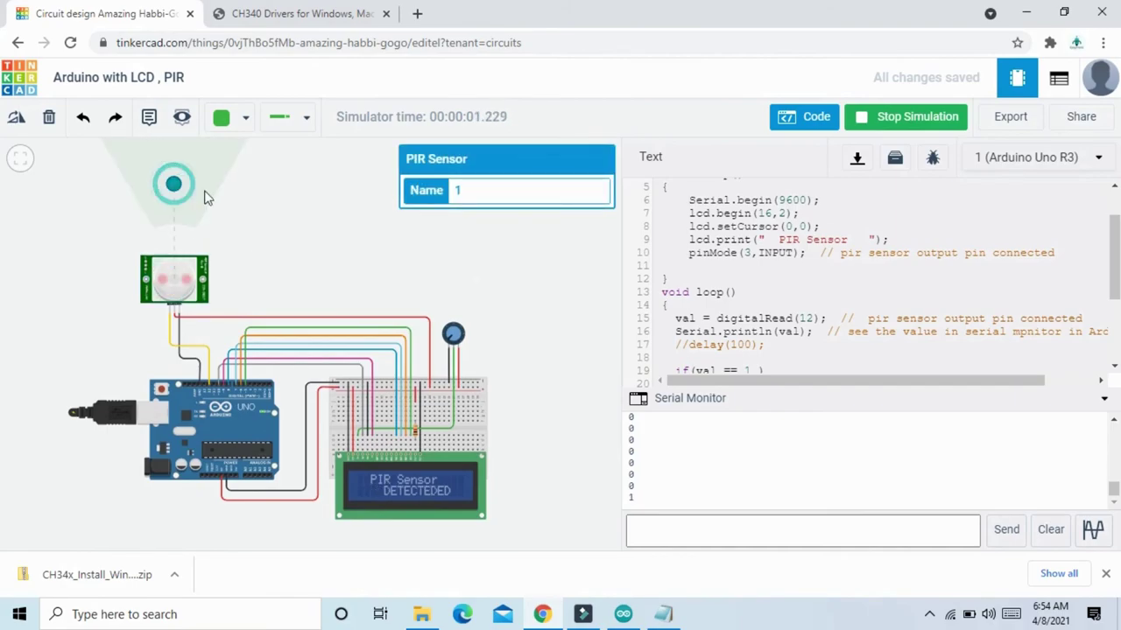
pyautogui.moveTo(176, 187); pyautogui.dragTo(208, 196)
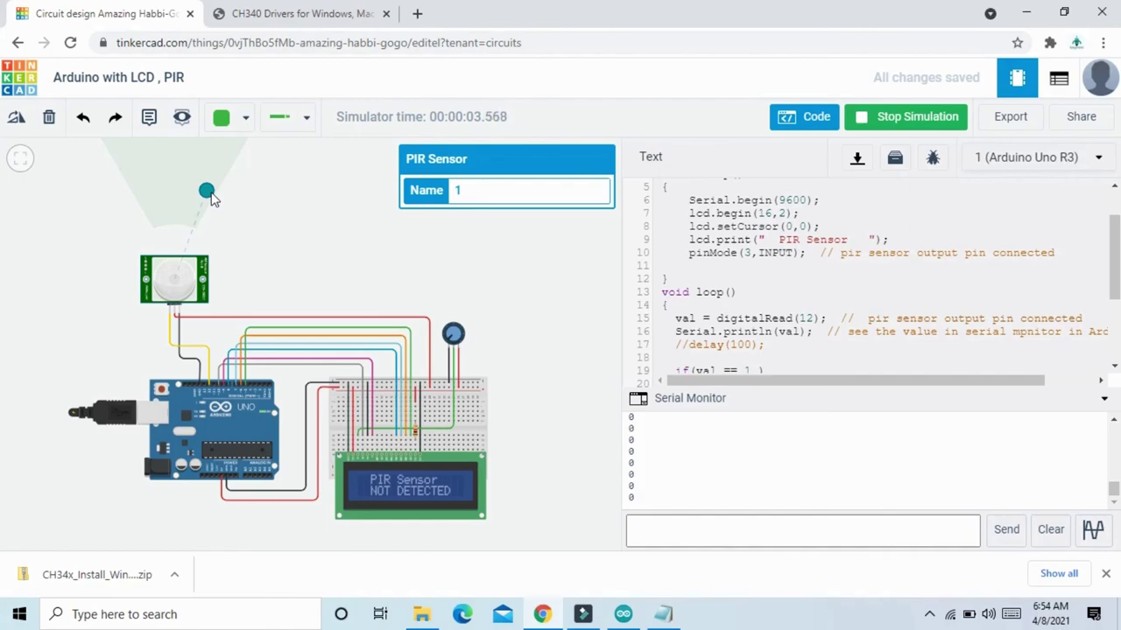
pyautogui.moveTo(210, 198)
pyautogui.mouseDown()
pyautogui.moveTo(162, 176)
pyautogui.moveTo(211, 175)
pyautogui.moveTo(180, 182)
pyautogui.mouseUp()
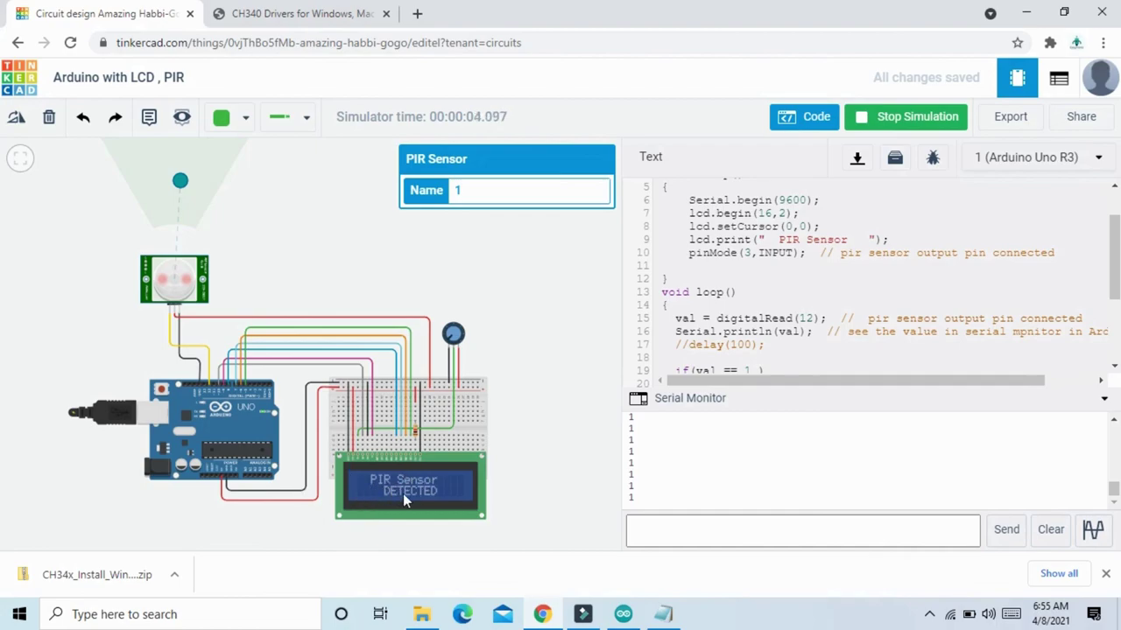
# - Collapse the Serial Monitor and review the DETECTED text in the code
pyautogui.click(1105, 401)
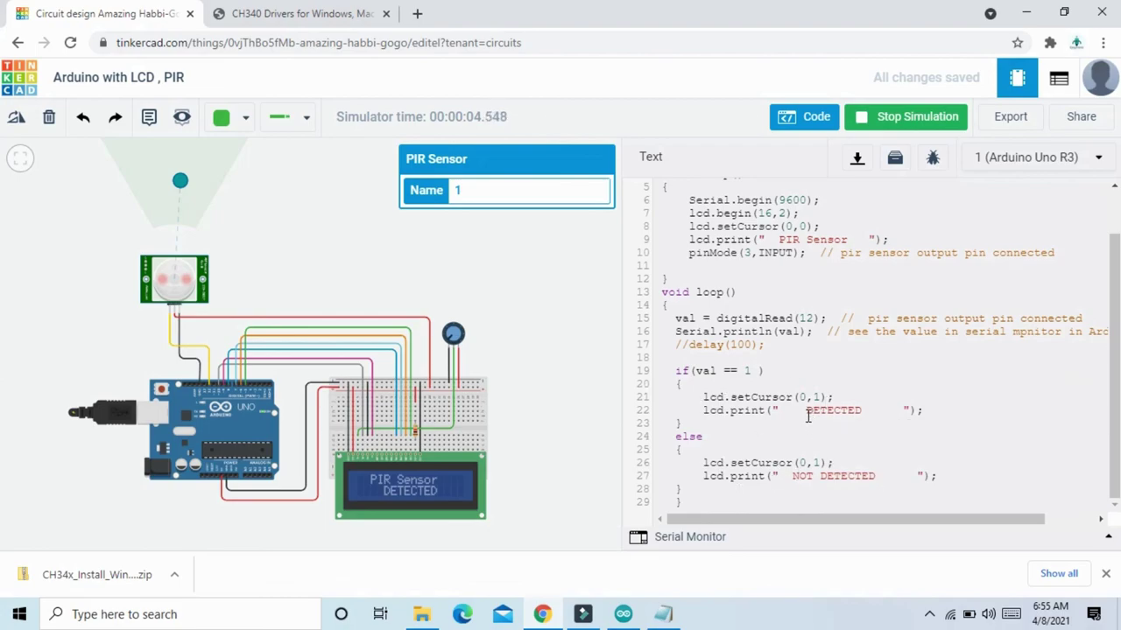
pyautogui.moveTo(806, 410); pyautogui.dragTo(829, 418)
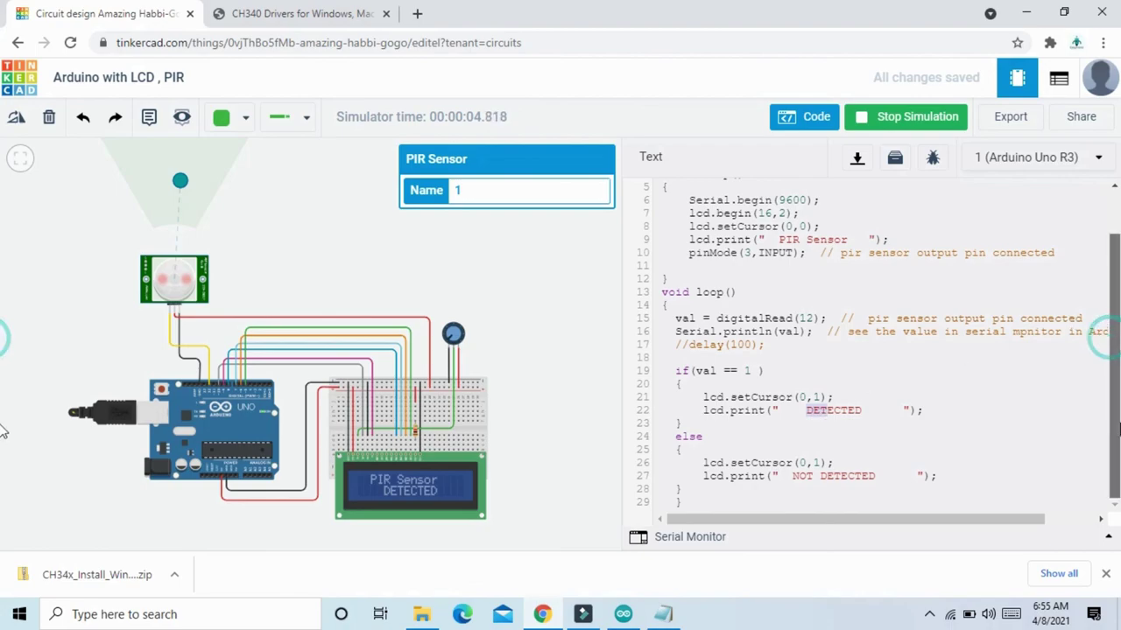
pyautogui.scroll(2, 1117, 353)
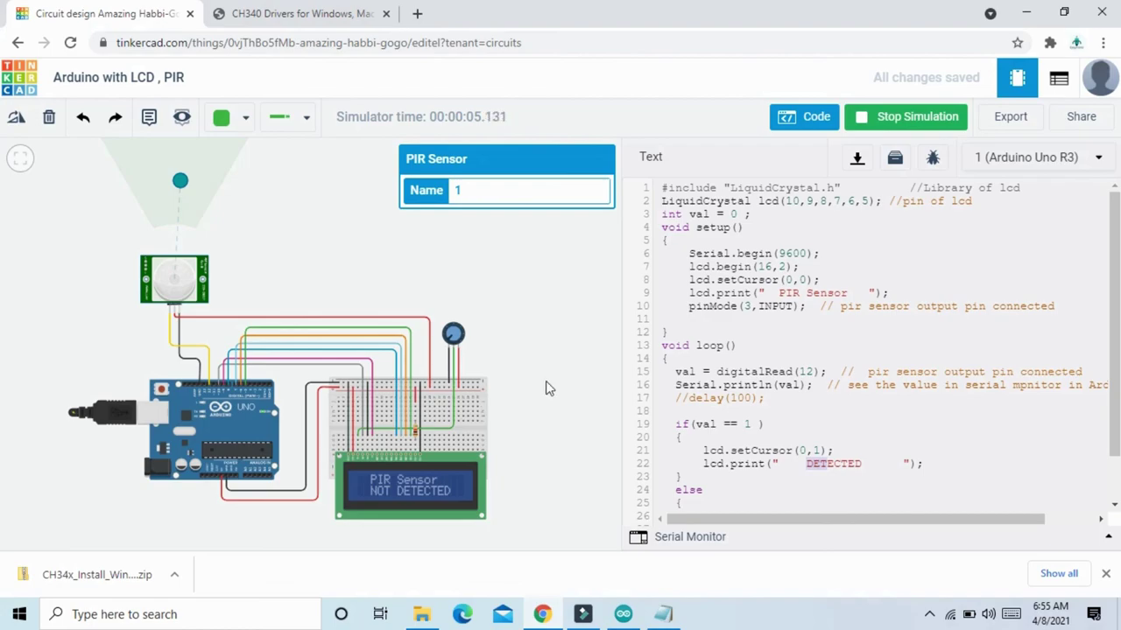
pyautogui.scroll(2, 545, 385)
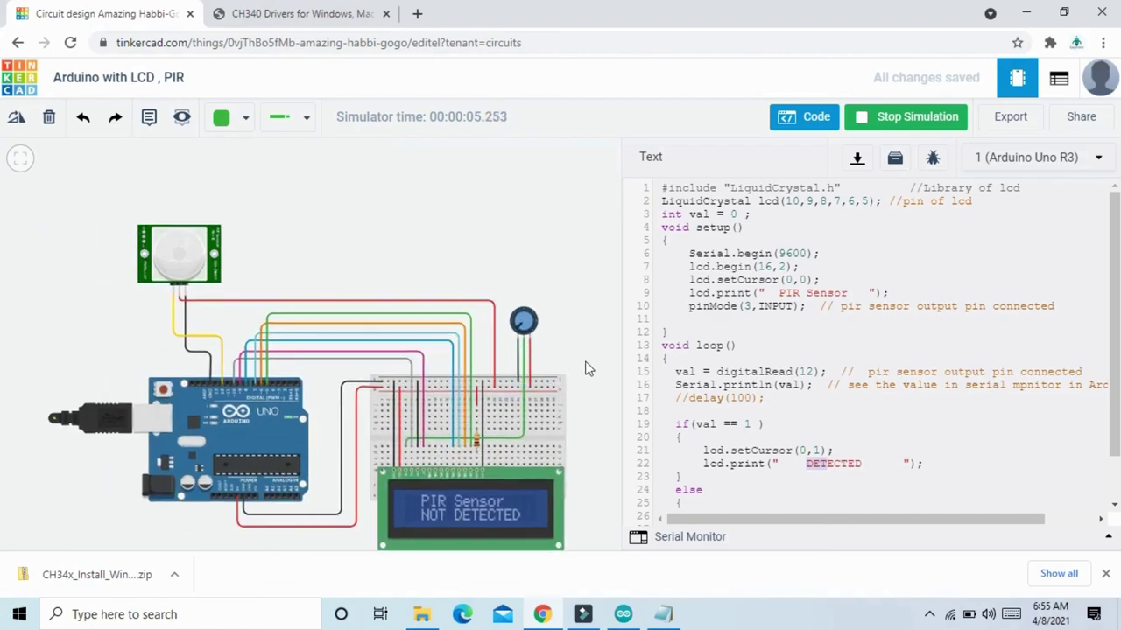
pyautogui.scroll(-1, 582, 326)
pyautogui.click(578, 316)
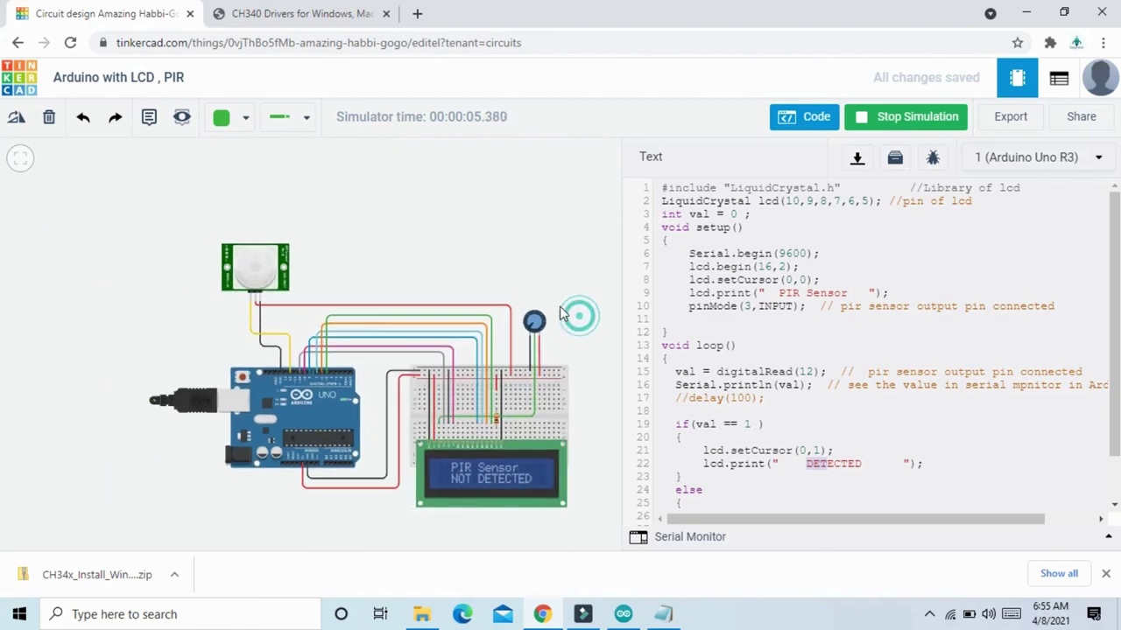